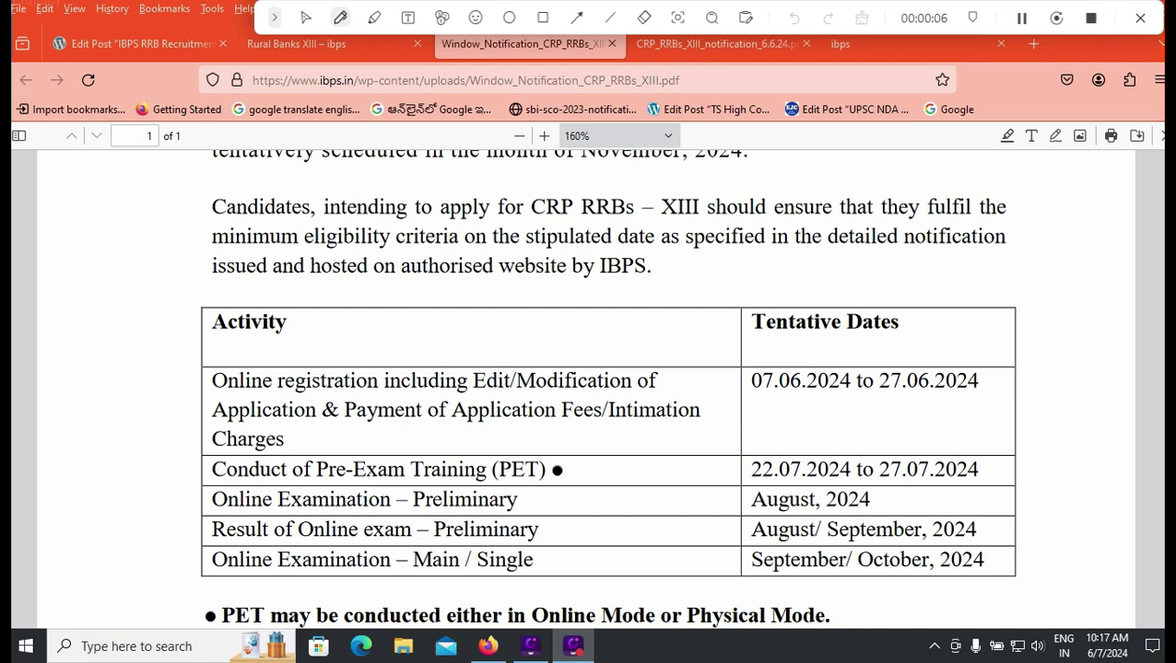
Step: Tick in red the Pre-Exam Training dates, August 2024 prelim, result months and Main exam months
left_click_drag(982, 471, 1024, 441)
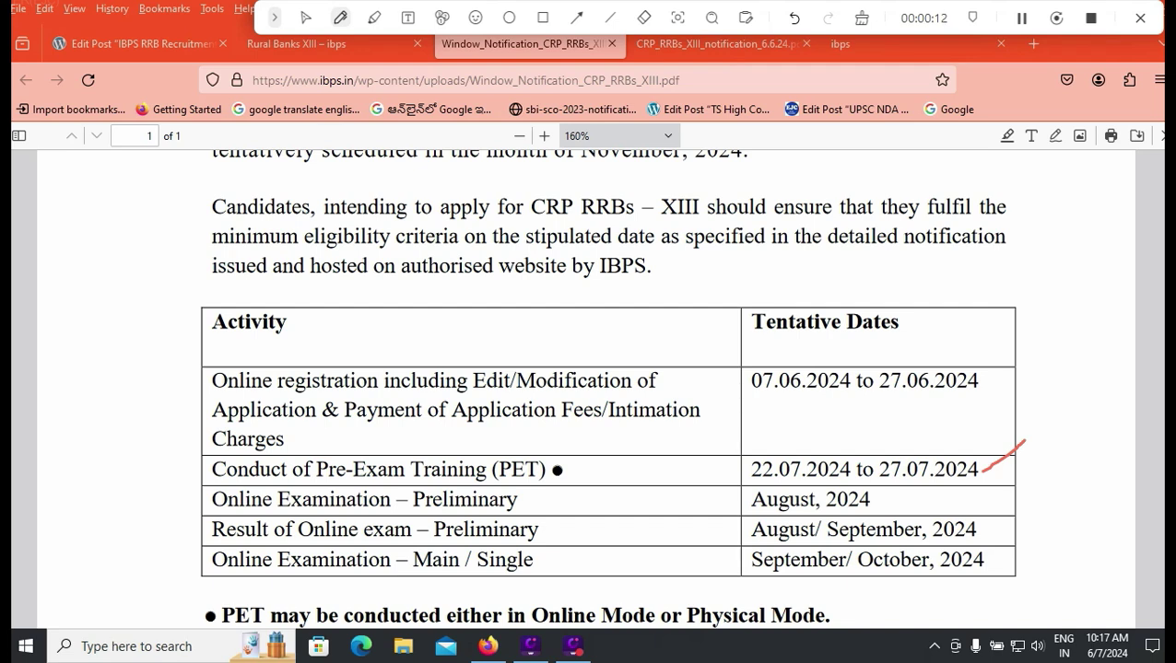
left_click_drag(890, 503, 926, 494)
left_click_drag(991, 535, 1027, 513)
left_click_drag(997, 571, 1029, 555)
Step: In the full CRP RRBs XIII notification, tick the January 2025 provisional allotment date
key("ctrl+Tab")
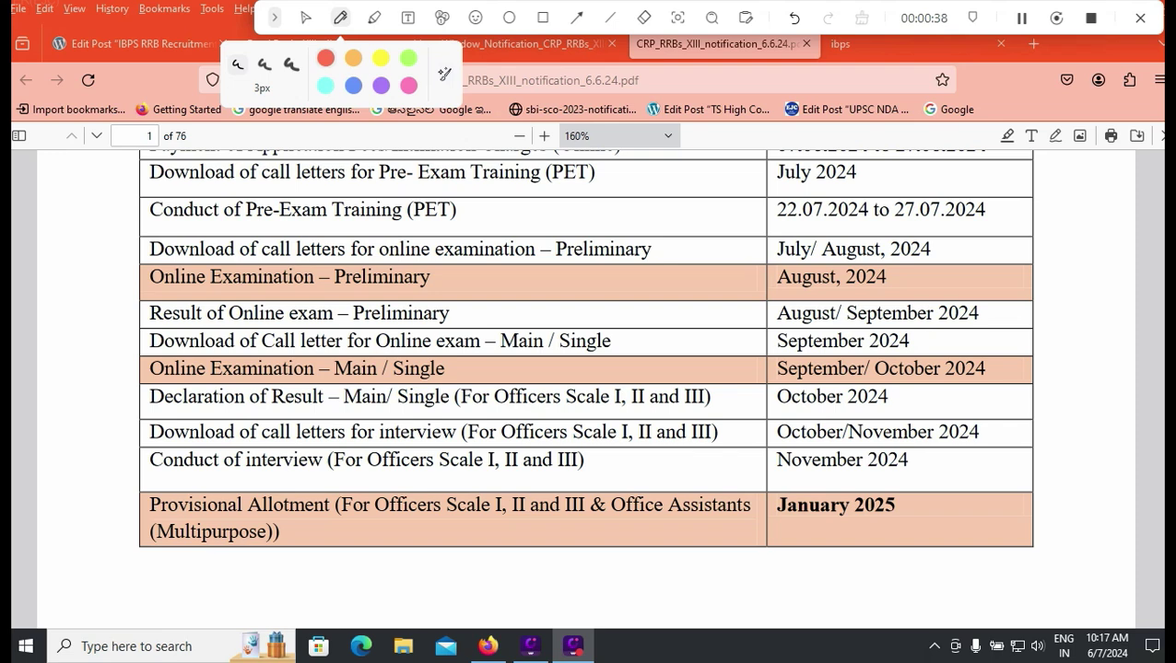
left_click_drag(906, 524, 946, 501)
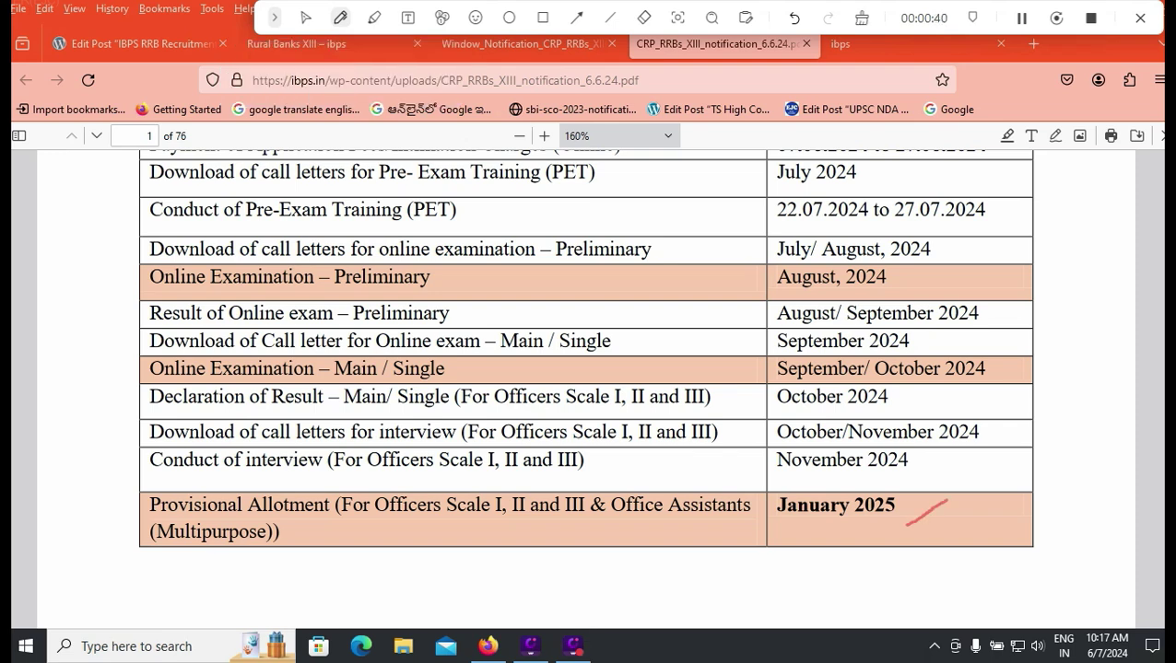
key("ctrl+1")
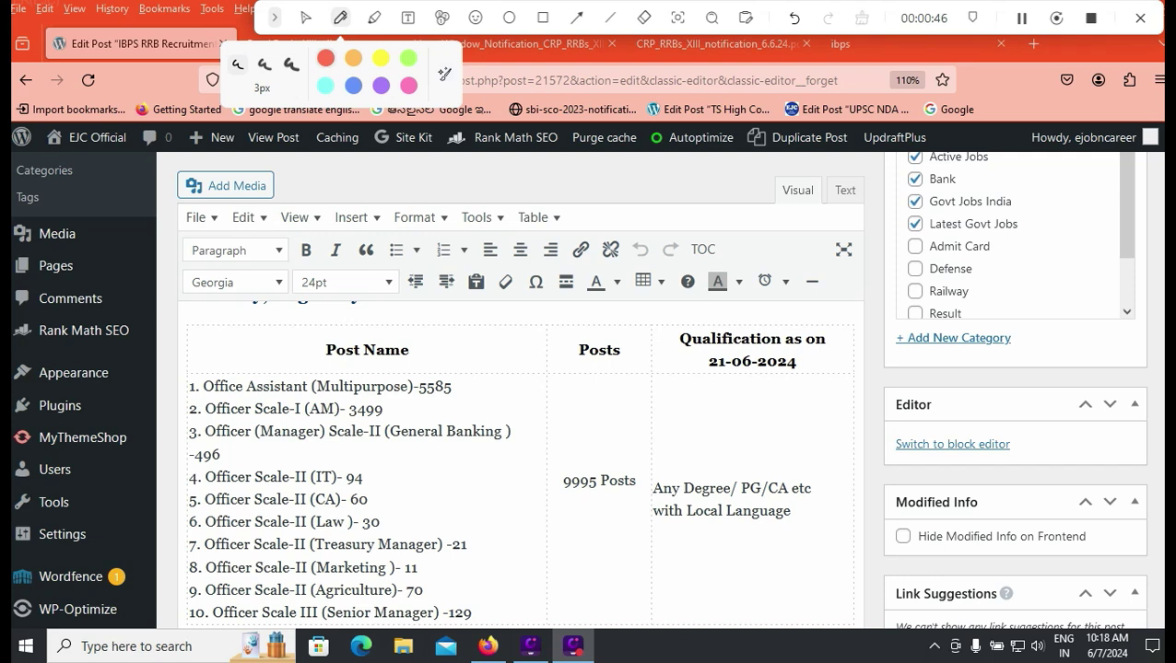
Step: Tick in red 9995 Posts and the counts 5585, 3499, 496, 94, 60, 30, 21, 11, 129
left_click_drag(596, 470, 640, 443)
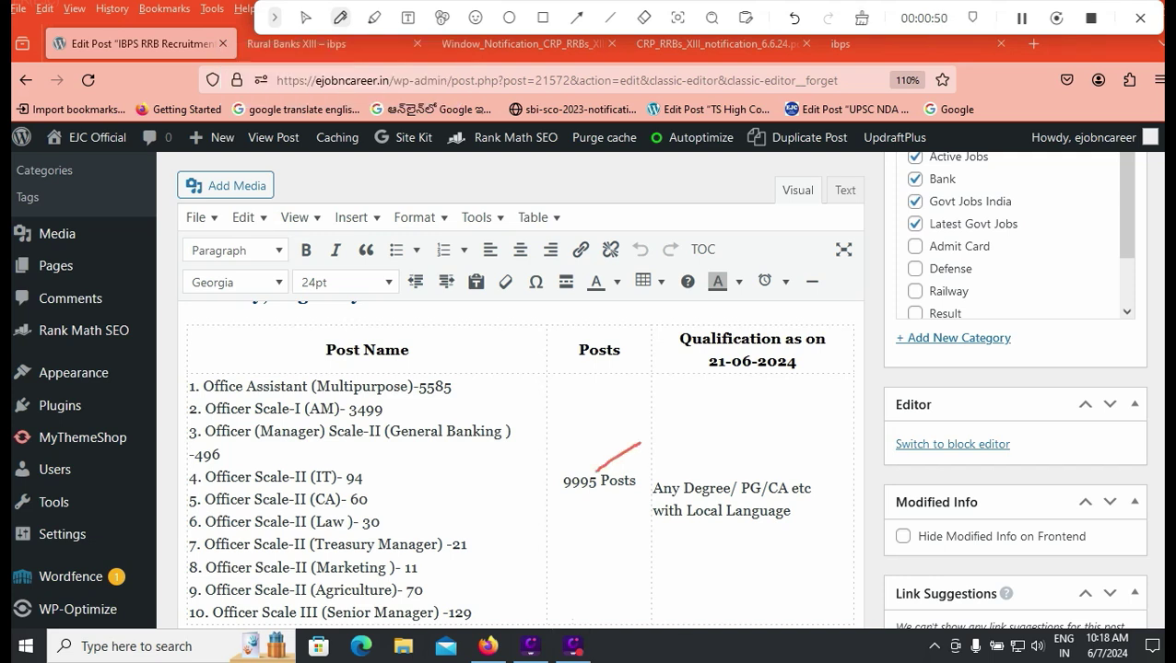
left_click_drag(458, 390, 513, 371)
left_click_drag(391, 412, 416, 397)
left_click_drag(236, 458, 264, 446)
left_click_drag(375, 479, 412, 454)
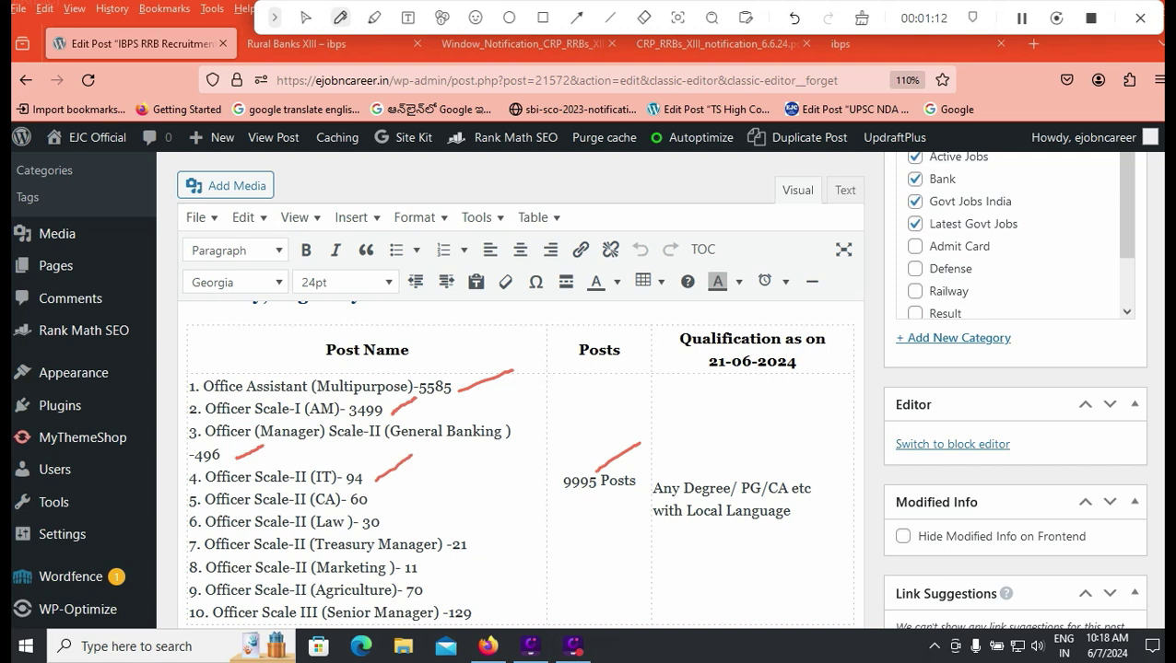
left_click_drag(378, 502, 416, 480)
left_click_drag(395, 524, 432, 501)
left_click_drag(476, 550, 513, 531)
mouse_move(430, 575)
left_mouse_down()
mouse_move(463, 552)
mouse_move(489, 578)
left_mouse_up()
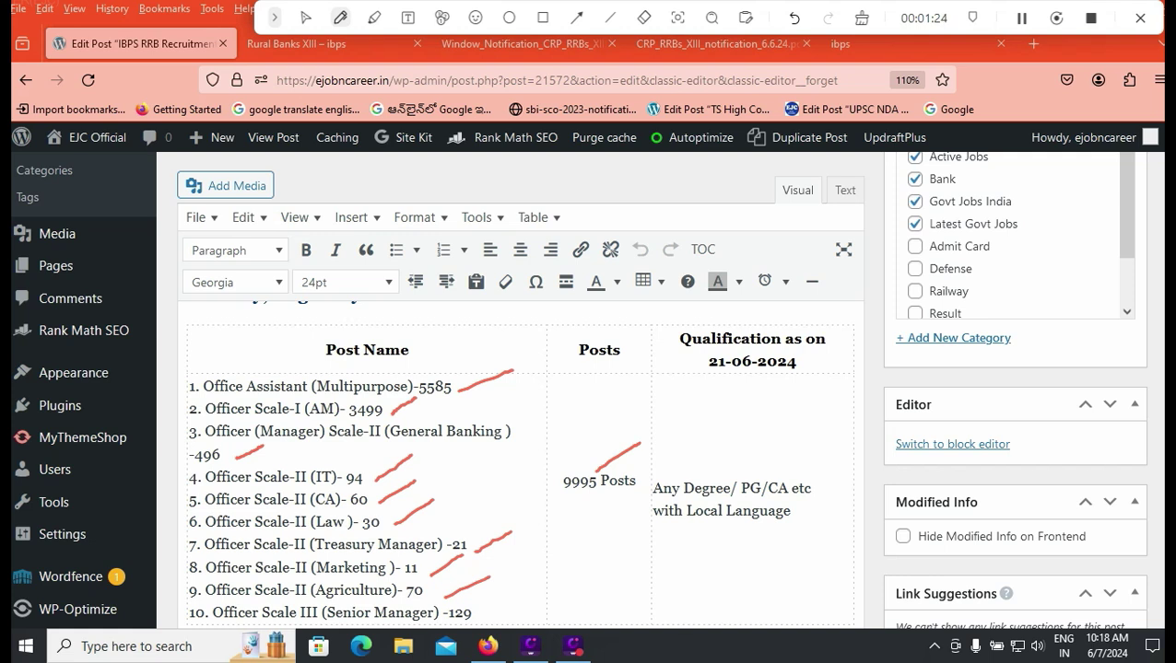
left_click_drag(481, 617, 513, 595)
Step: Underline the 01.06.2024 cut-off and mark the Office Assistant 18–28 limit and birth-date range
key("ctrl+4")
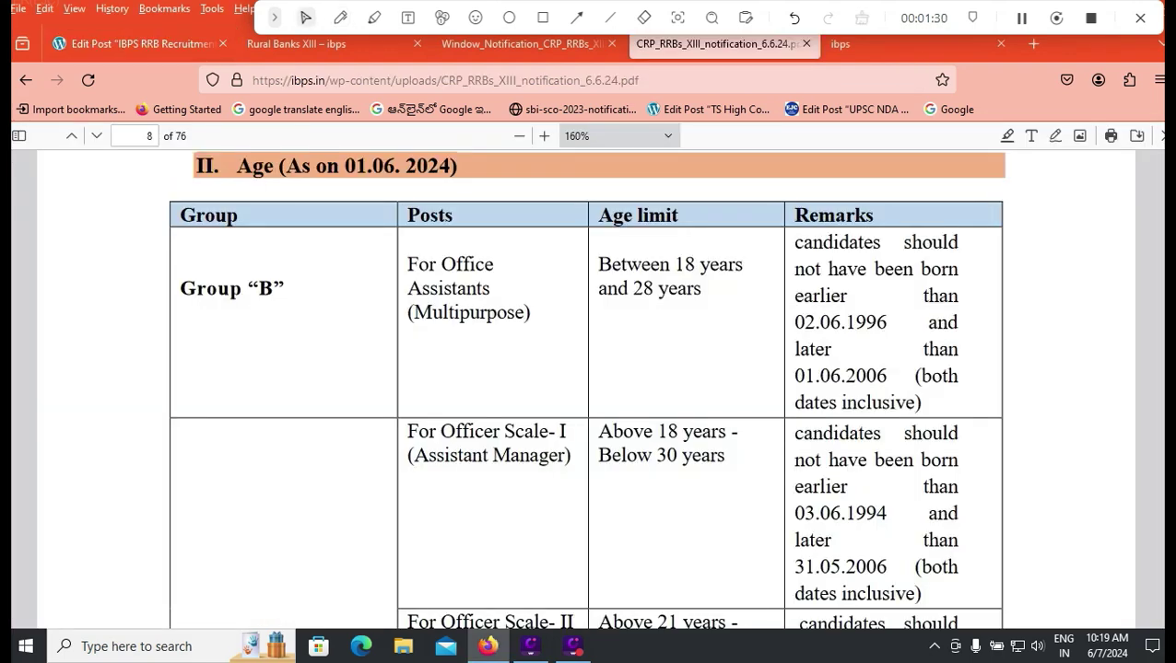
left_click(340, 17)
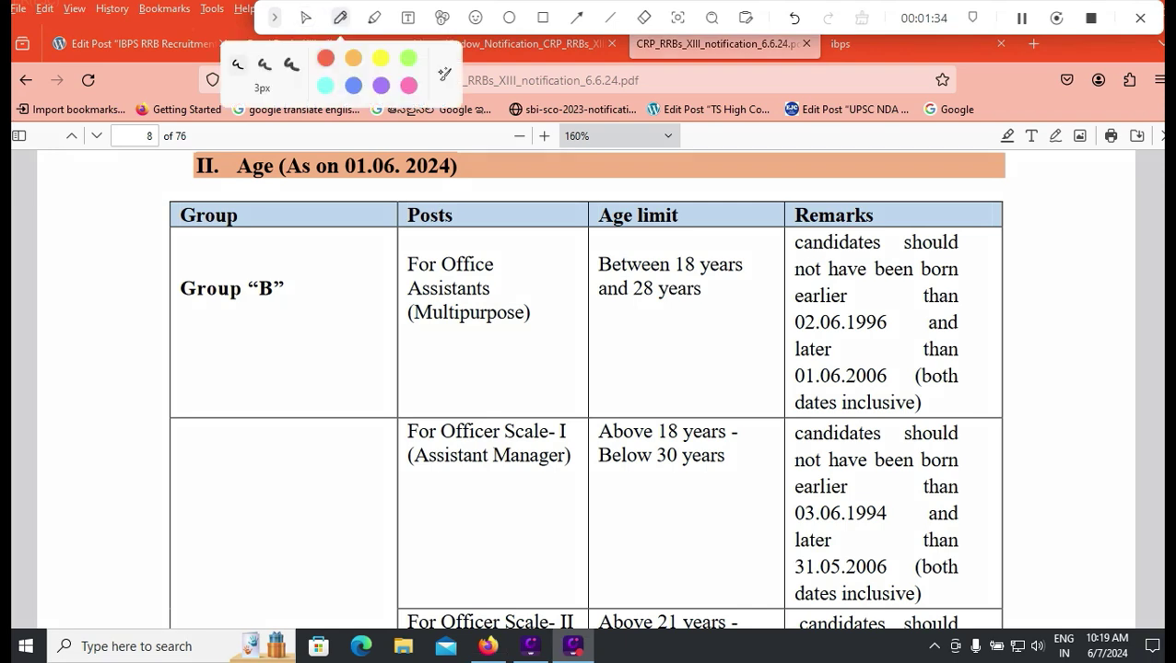
left_click_drag(344, 187, 433, 187)
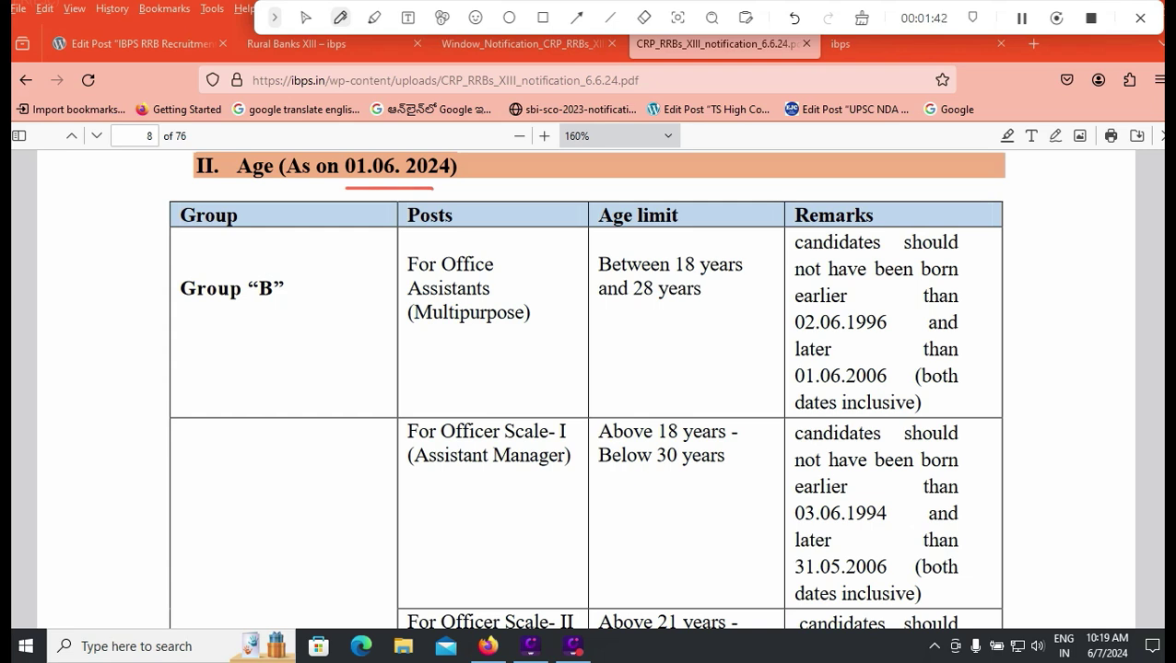
left_click_drag(750, 258, 762, 356)
left_click_drag(892, 315, 895, 379)
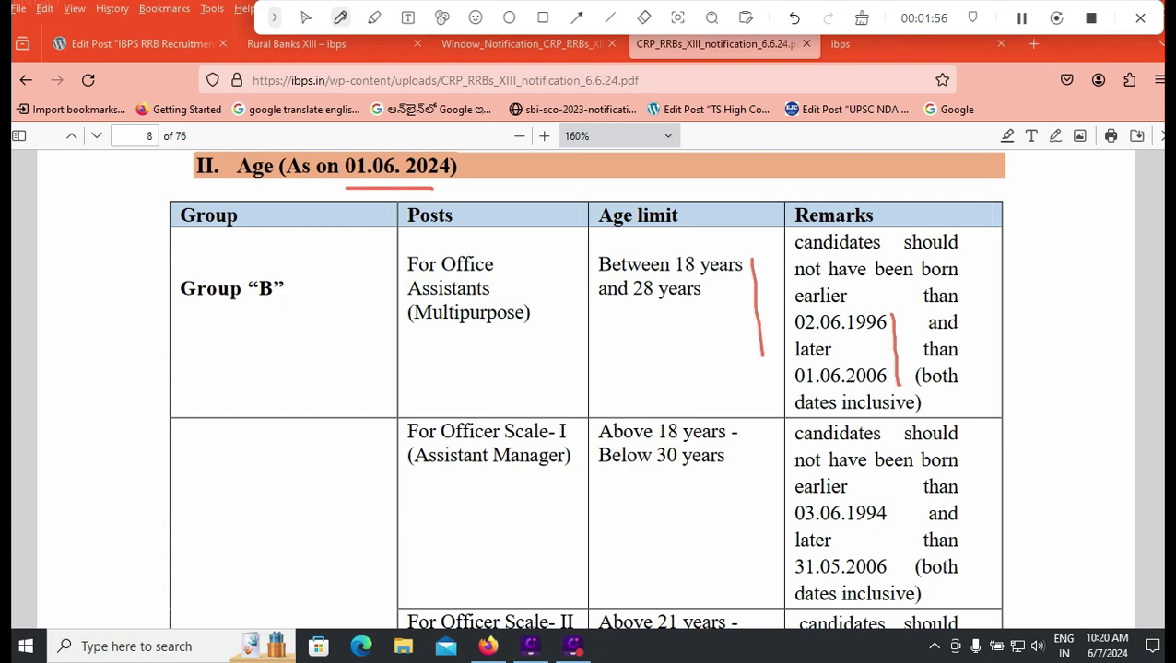
Step: Review the officer age rows and select the Officer Scale-I age limit text
scroll(587, 387, "down", 3)
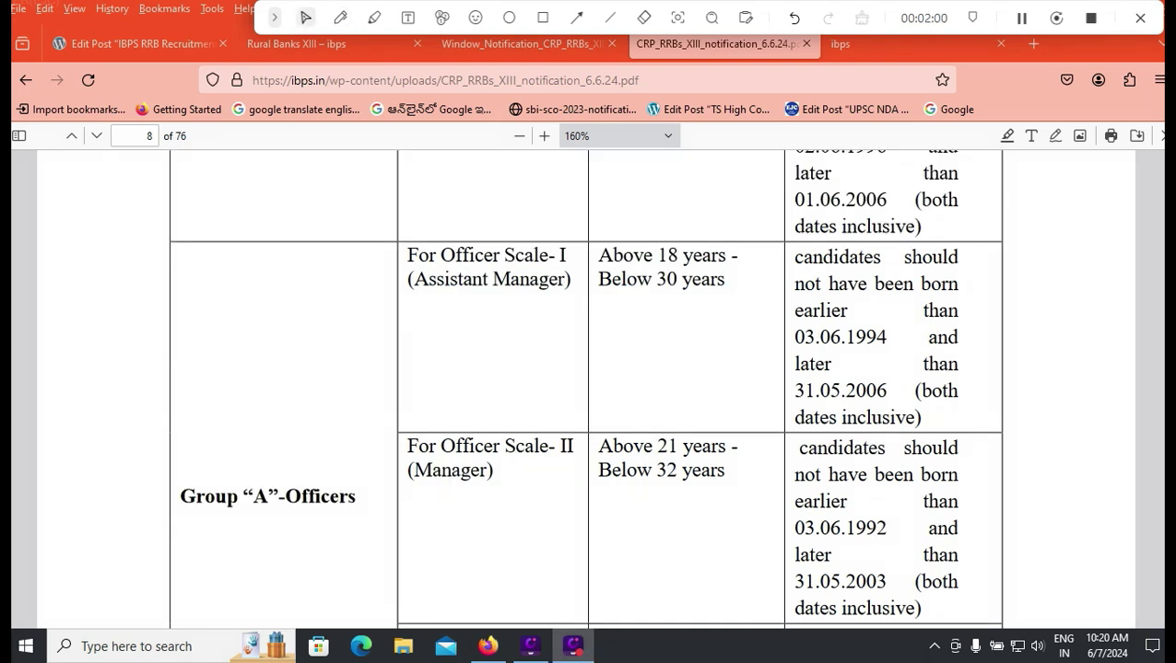
scroll(586, 387, "down", 2)
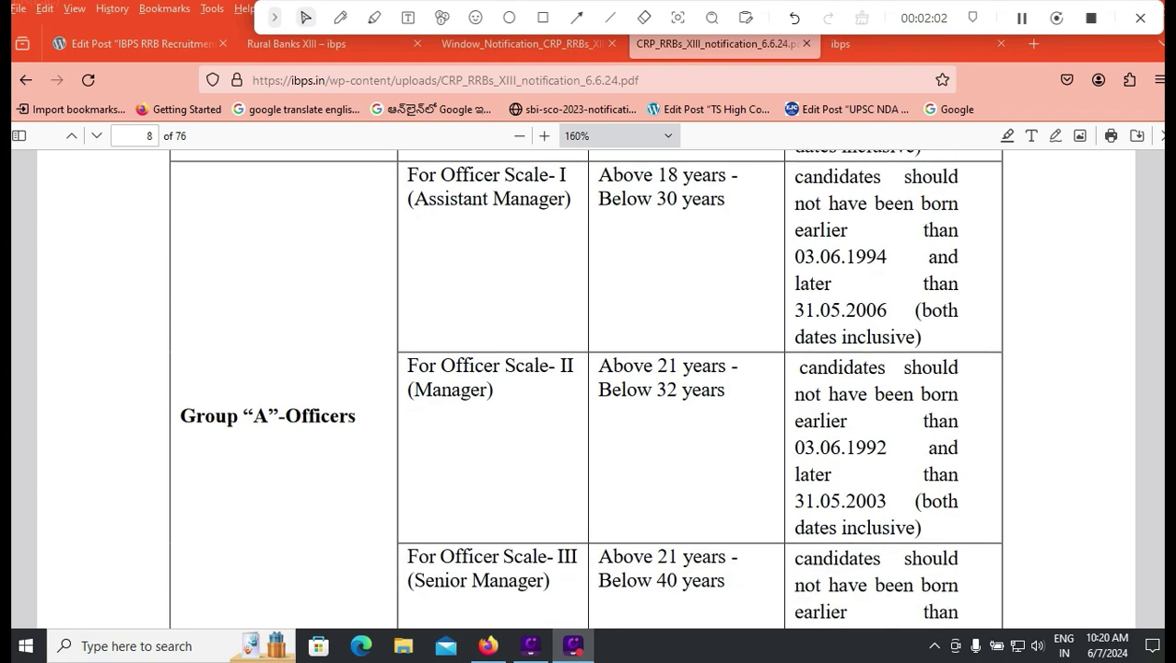
scroll(586, 387, "up", 1)
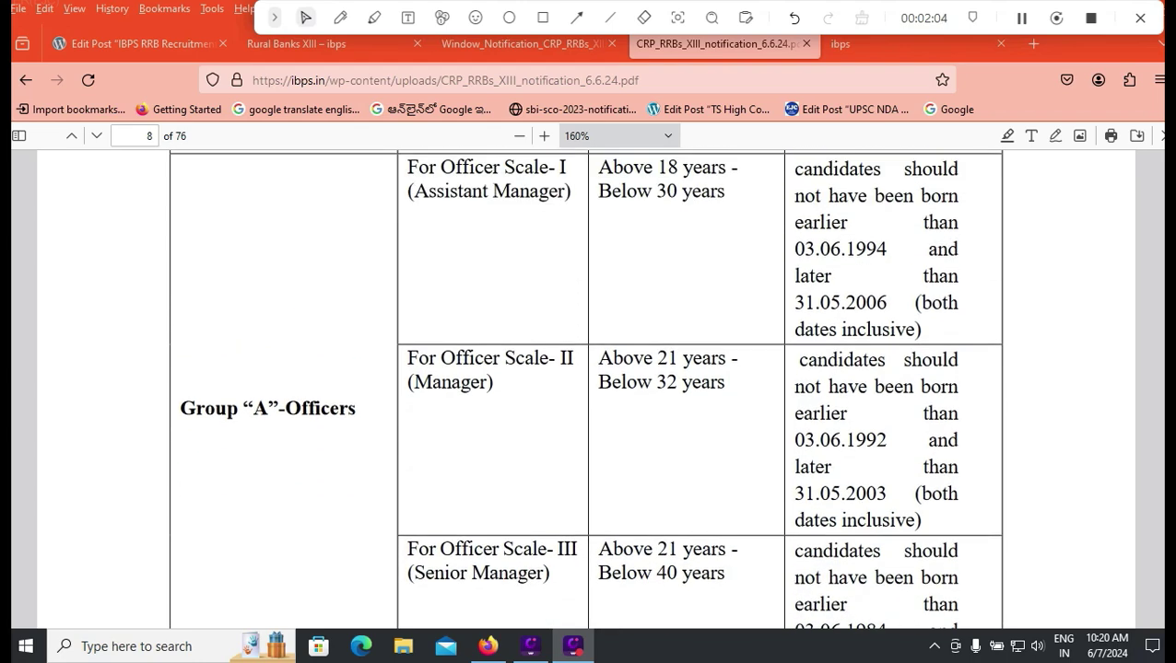
scroll(586, 387, "up", 2)
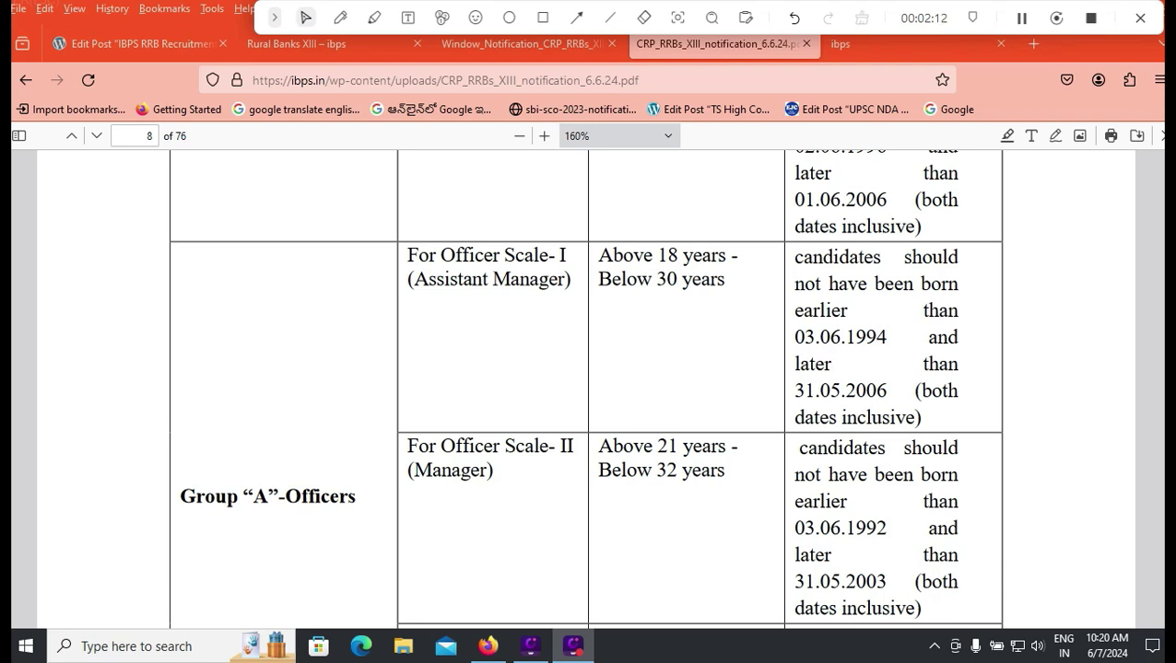
left_click_drag(598, 255, 700, 280)
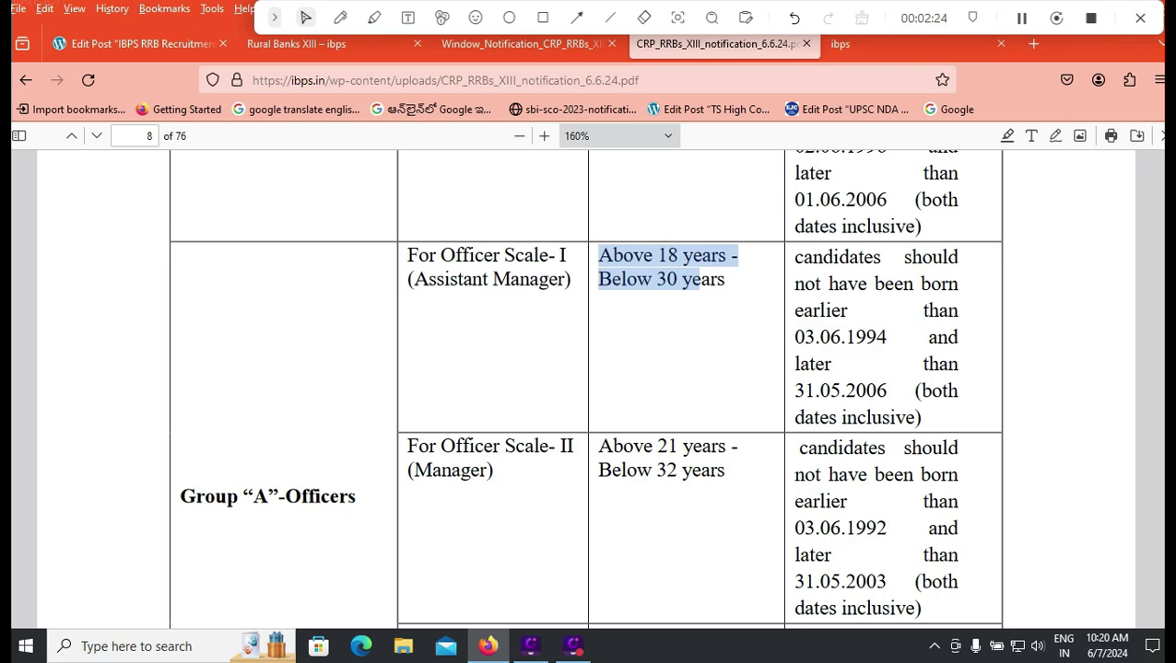
Step: Scroll down to the category-wise age relaxation table
scroll(588, 387, "down", 2)
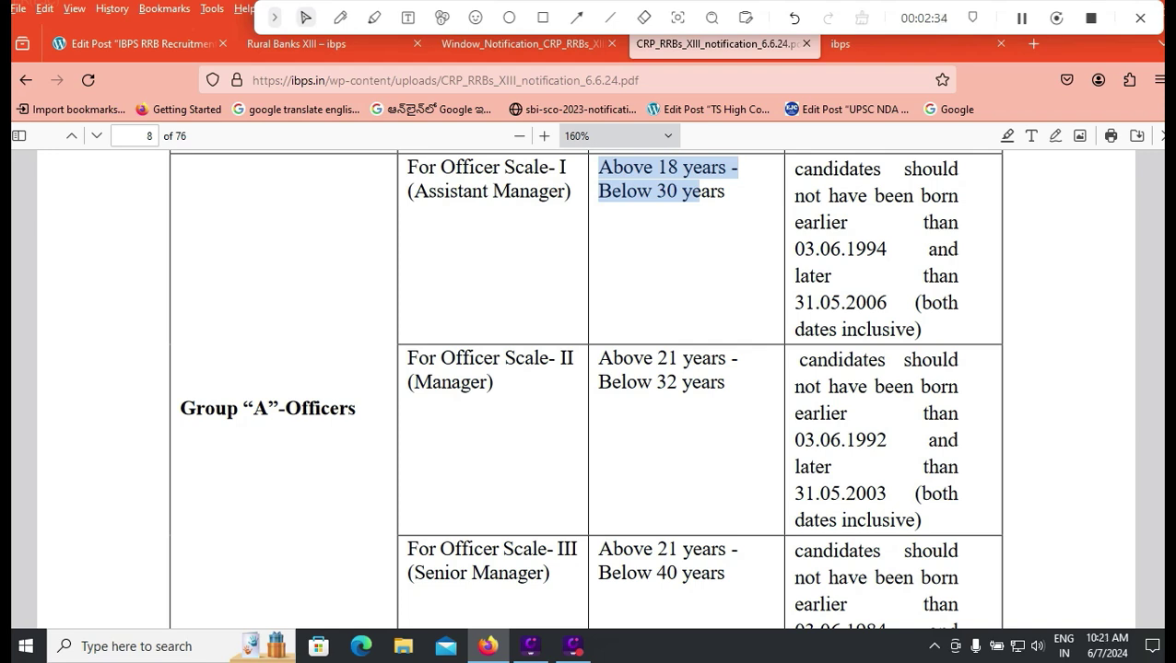
scroll(587, 386, "down", 3)
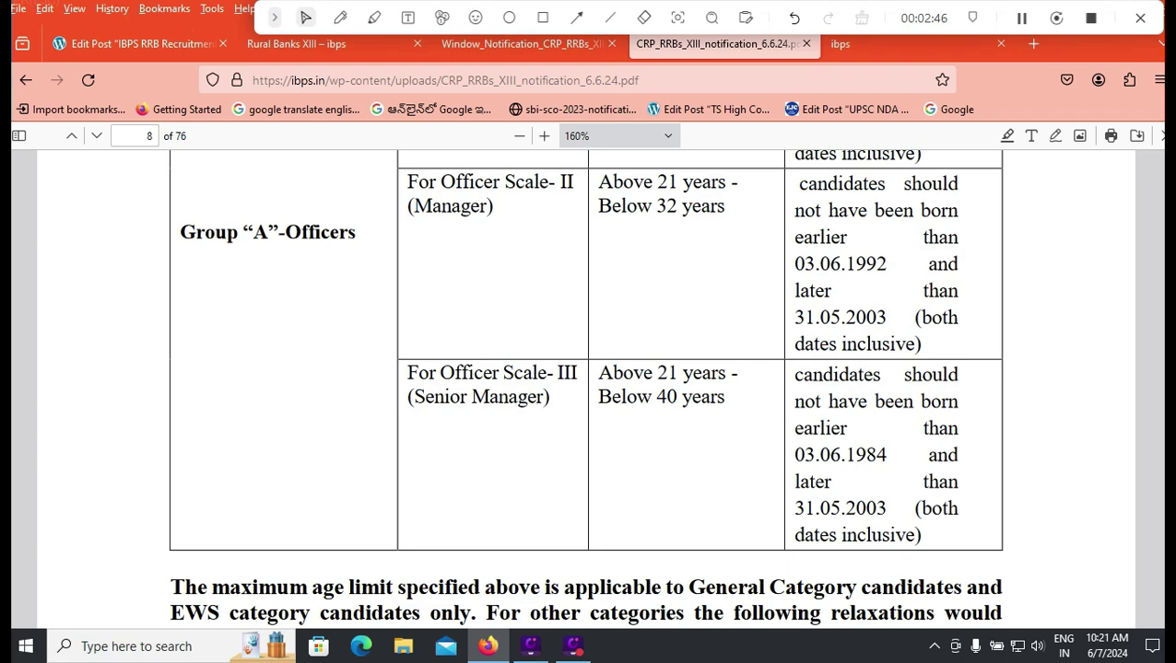
scroll(586, 387, "down", 3)
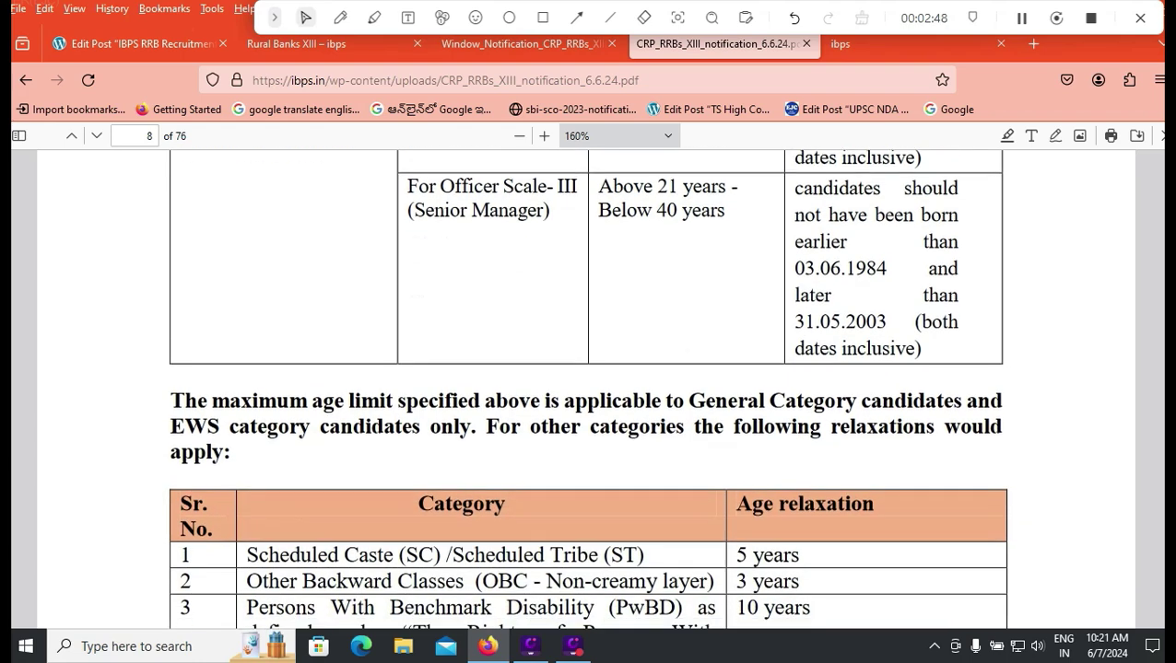
scroll(586, 387, "down", 1)
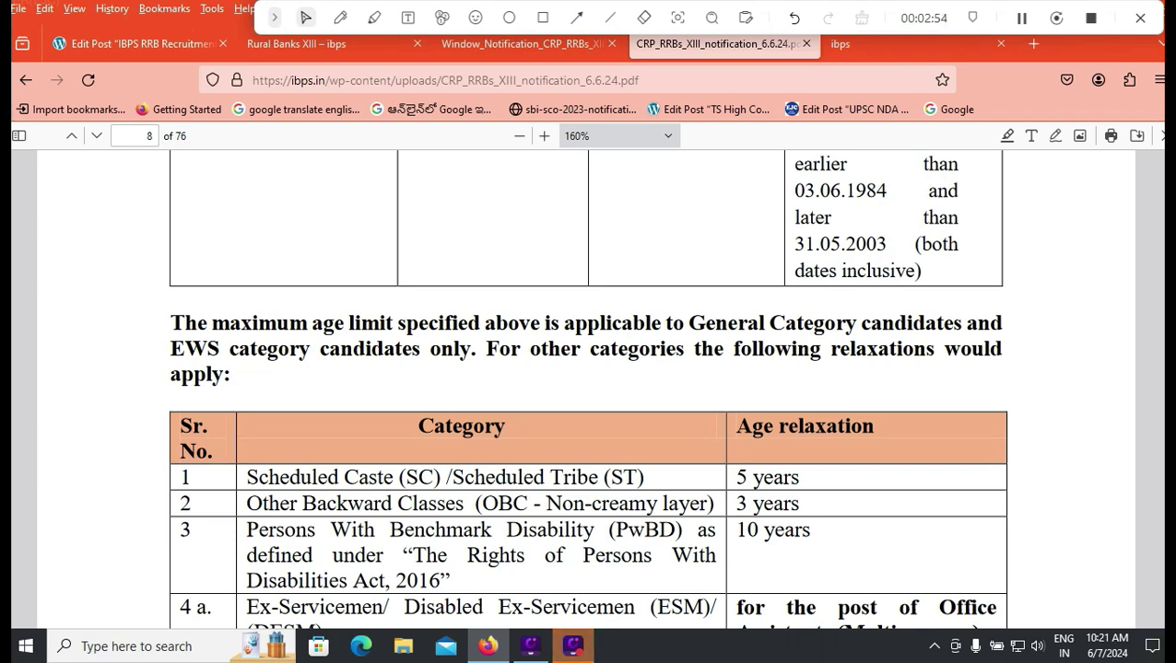
Step: Tick the 5, 3 and 10 year relaxations for SC/ST, OBC and PwBD in red
left_click(340, 18)
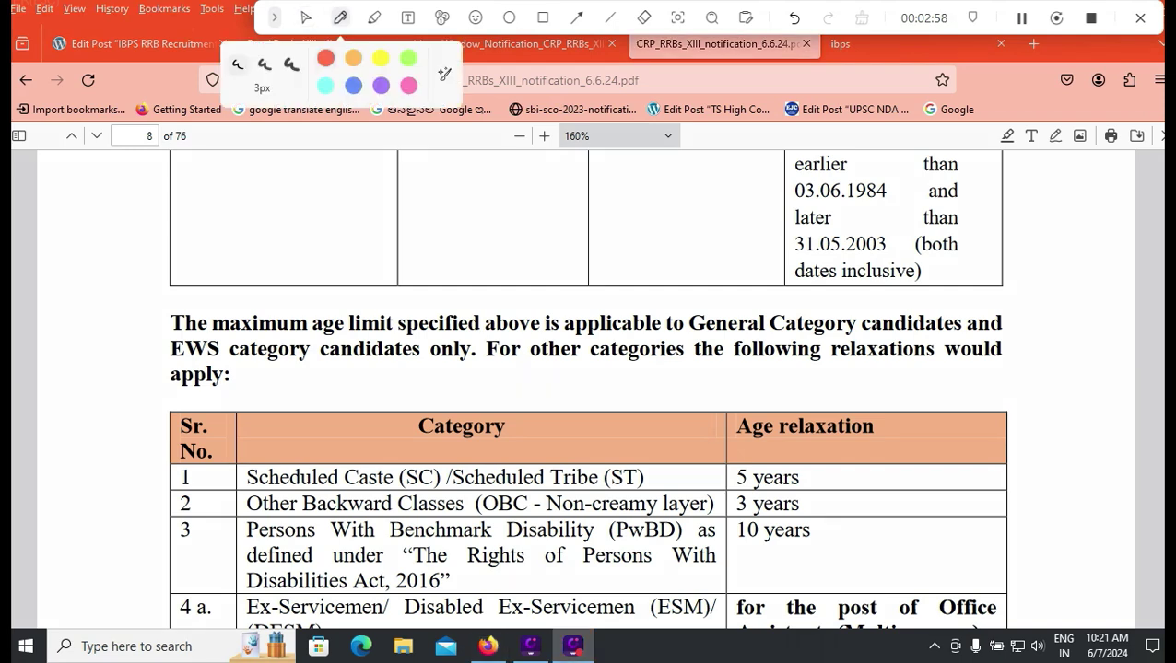
left_click_drag(814, 480, 857, 455)
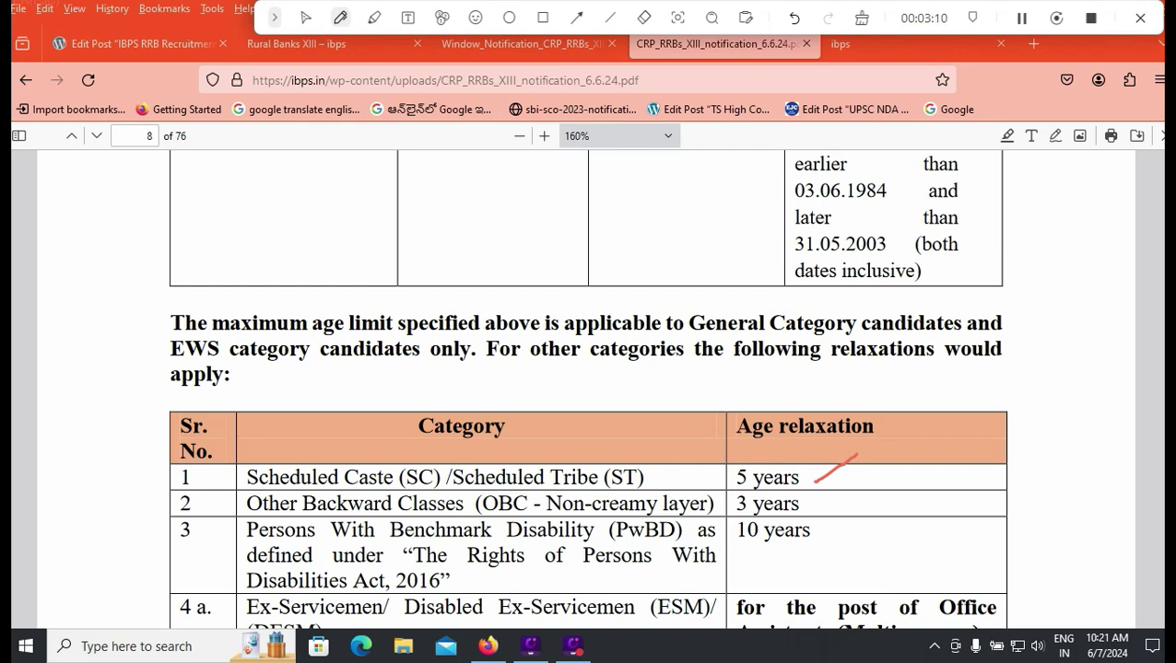
left_click_drag(816, 508, 862, 495)
left_click_drag(801, 573, 853, 546)
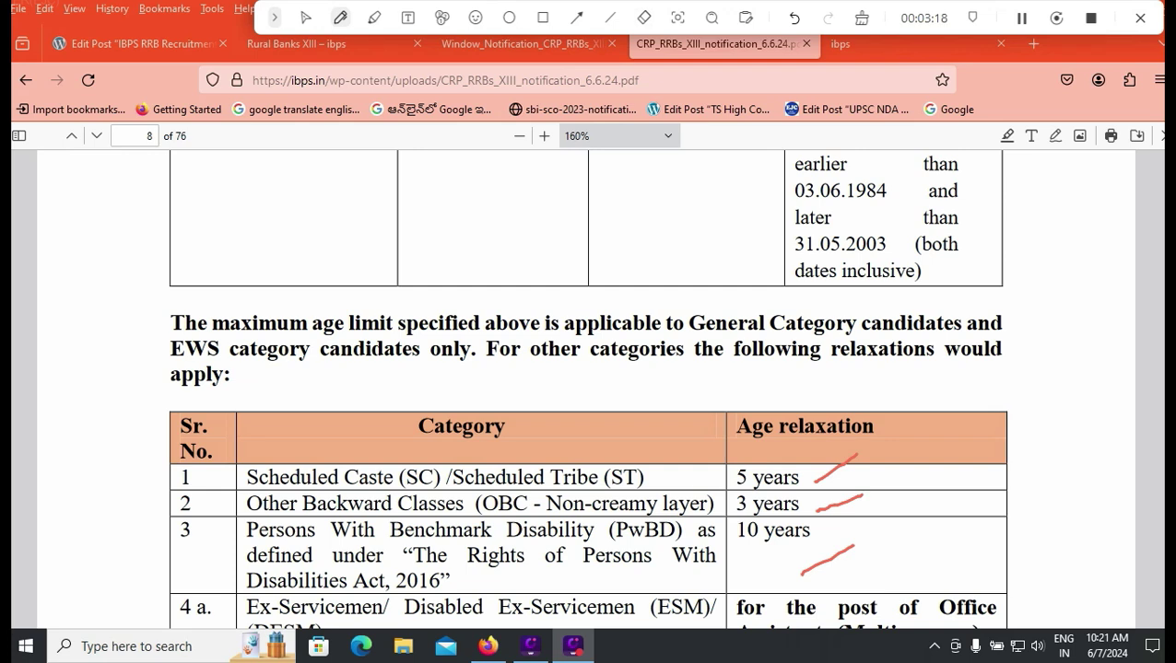
key("ctrl+f")
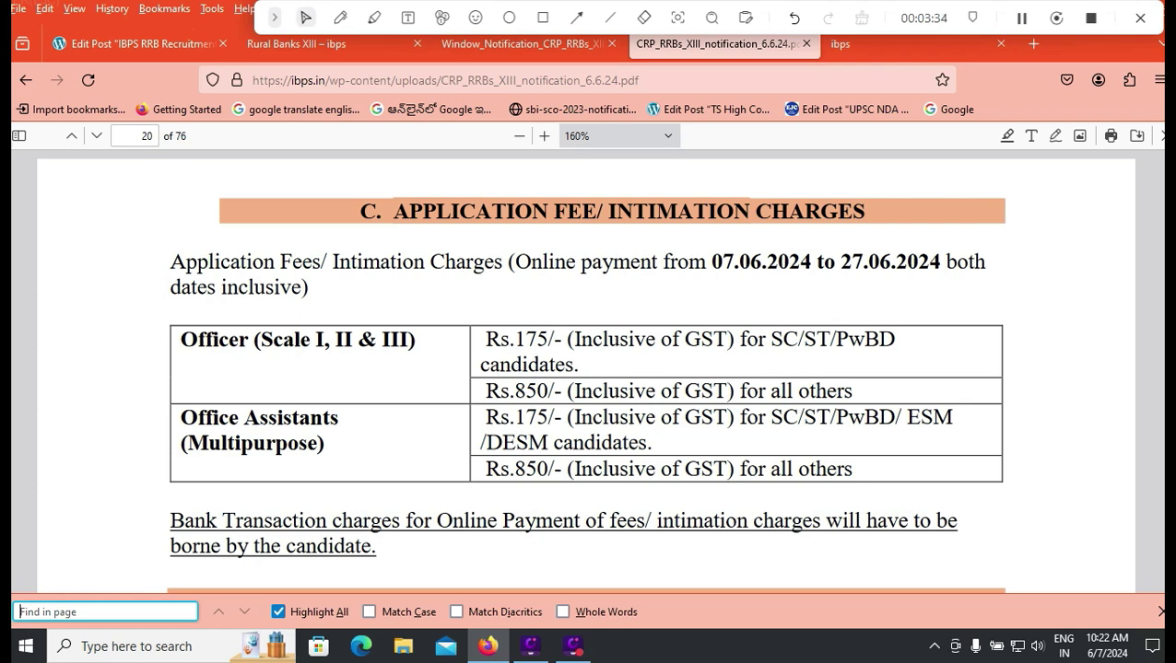
Step: Select the Rs.175/ fee in the Office Assistants row
left_click_drag(485, 417, 556, 418)
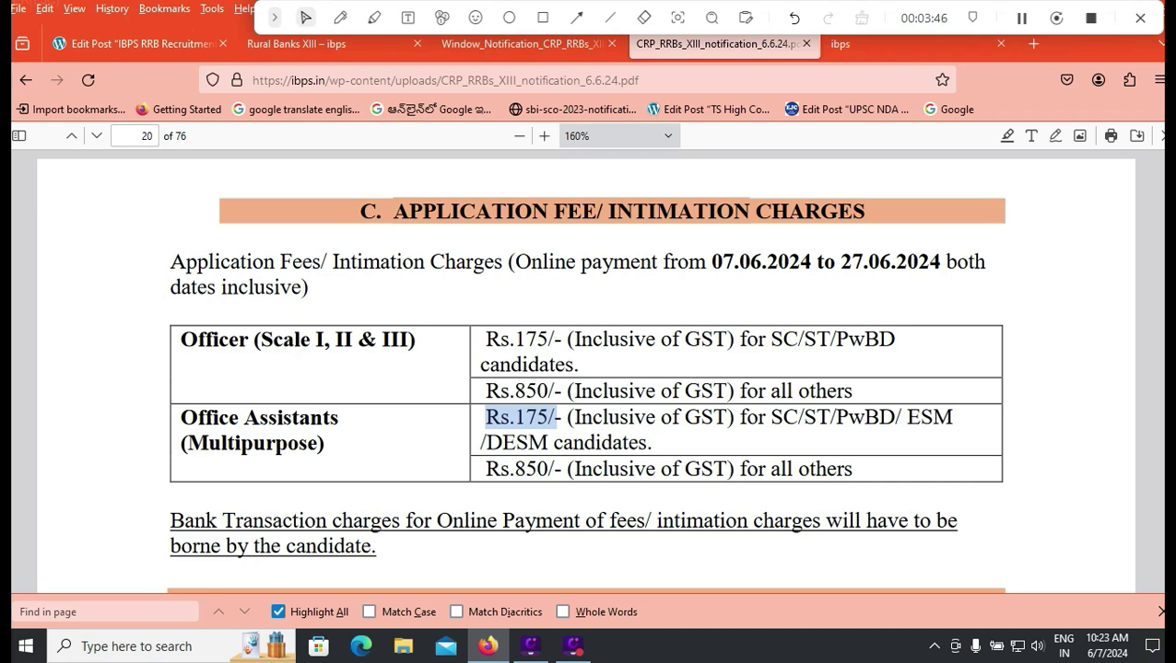
Step: On the IBPS Regional Rural Banks XIII page, scroll over the 07 Jun 2024 Apply Online links
left_click(295, 43)
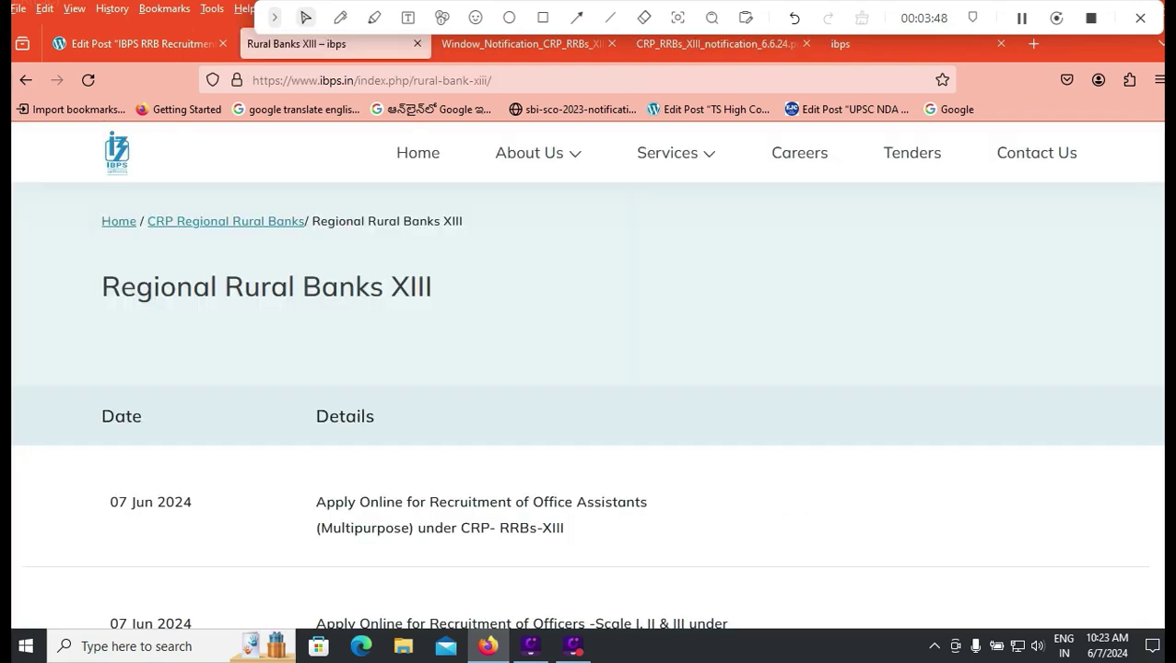
scroll(588, 369, "down", 2)
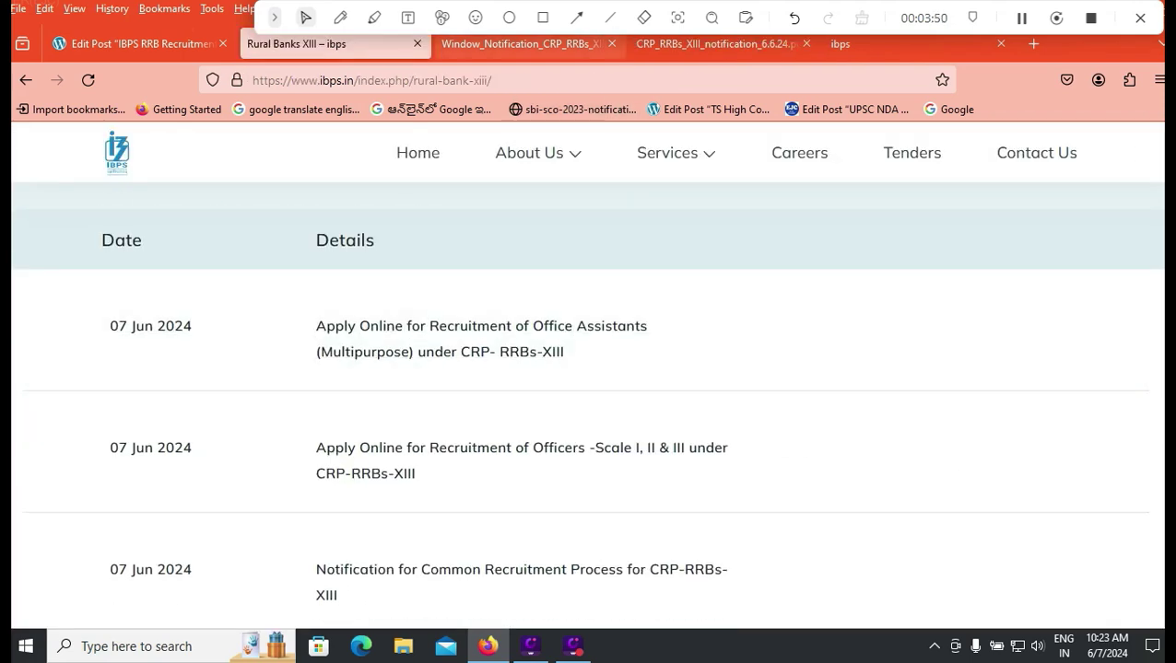
scroll(479, 336, "up", 2)
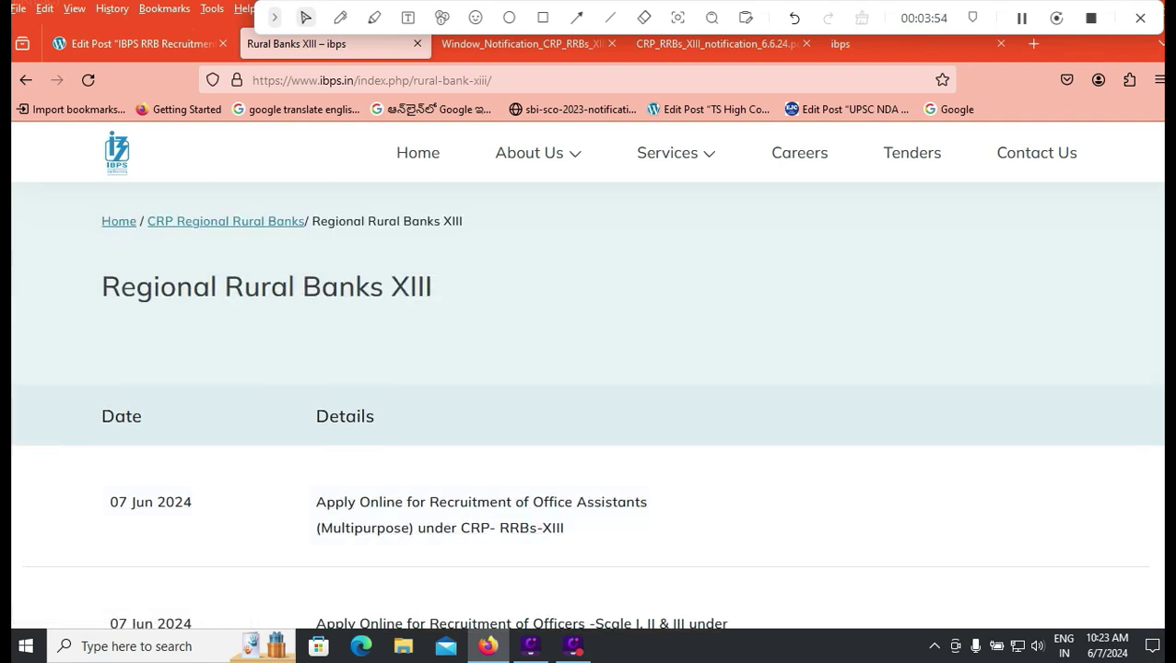
scroll(590, 406, "down", 1)
scroll(589, 405, "down", 1)
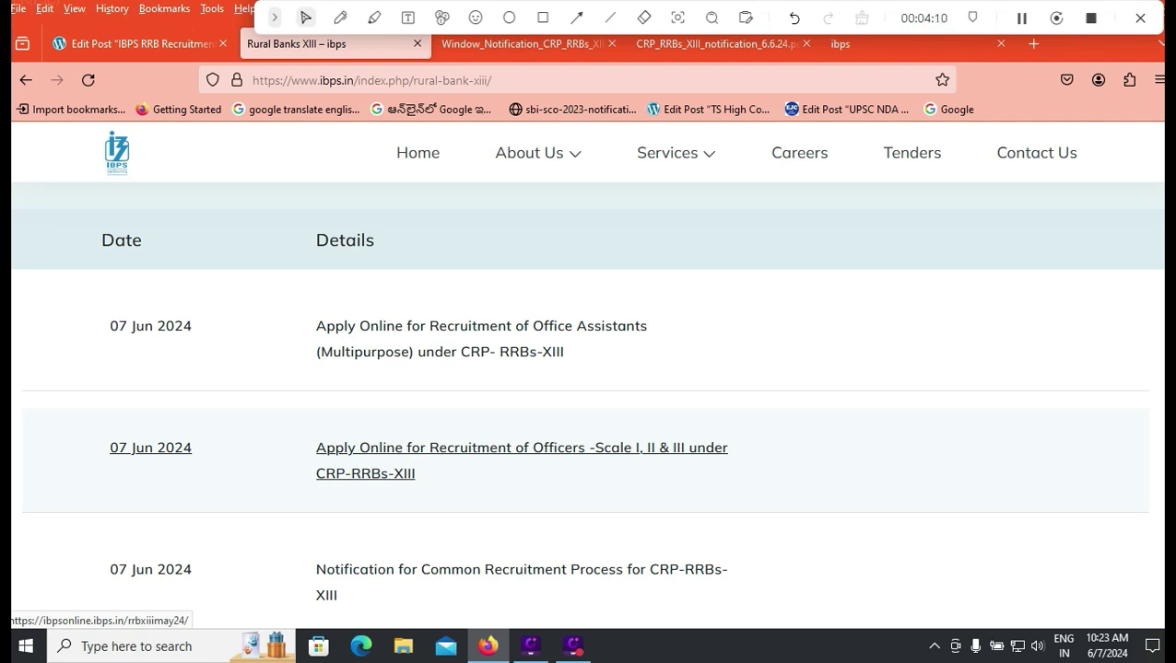
Step: Scroll through the WordPress post's exam pattern and document upload requirements
left_click(138, 44)
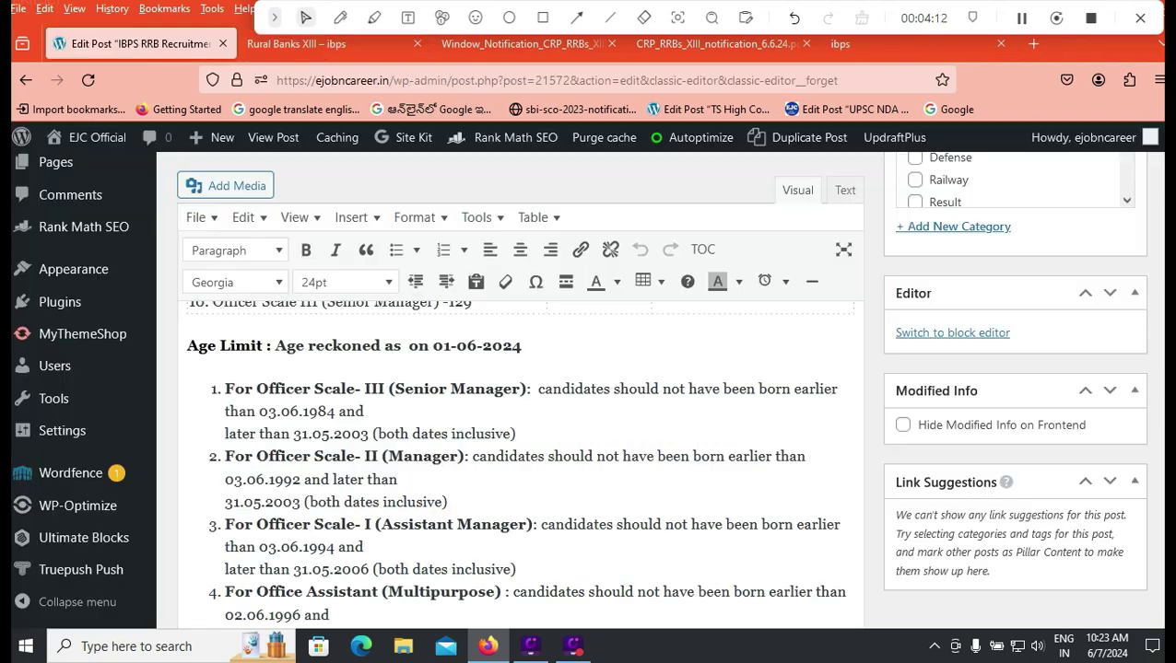
scroll(520, 461, "down", 10)
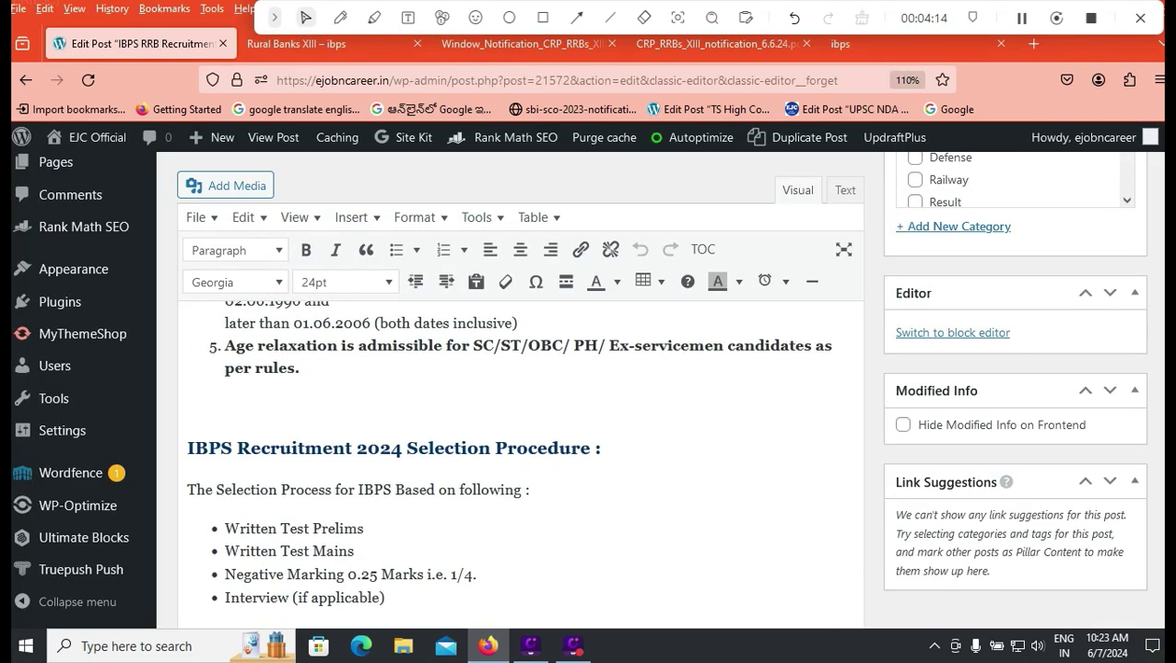
scroll(520, 461, "down", 10)
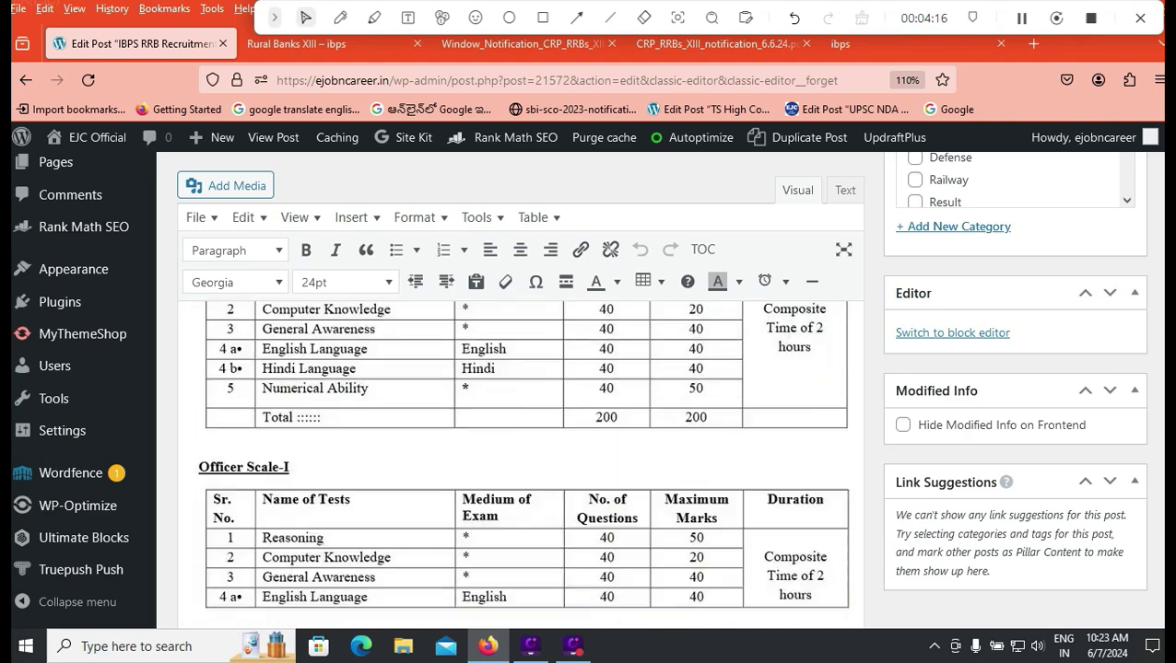
scroll(521, 461, "down", 10)
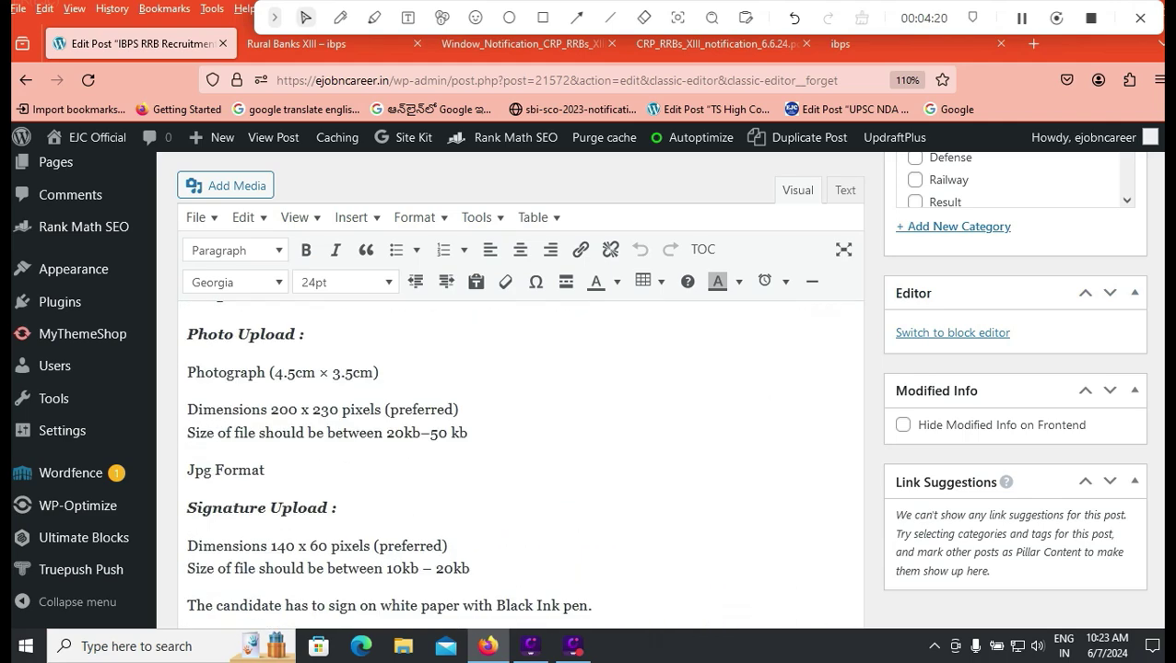
scroll(520, 461, "down", 5)
scroll(516, 461, "down", 8)
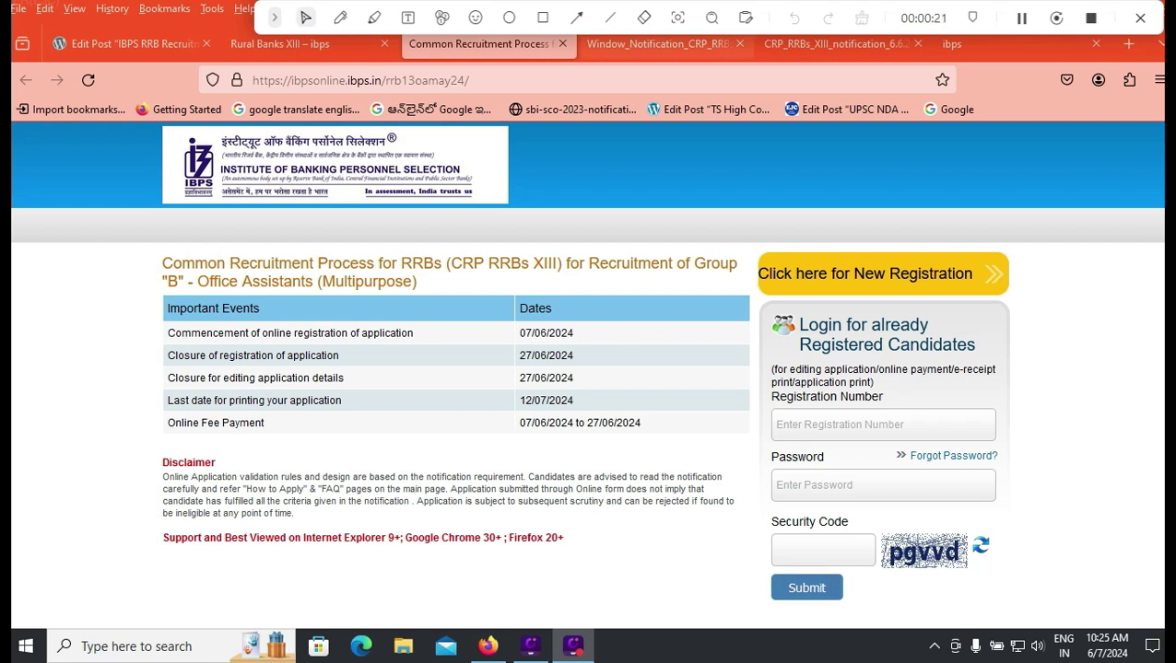
Step: Enter the candidate's first, middle and last names along with each confirmation field
left_click(543, 18)
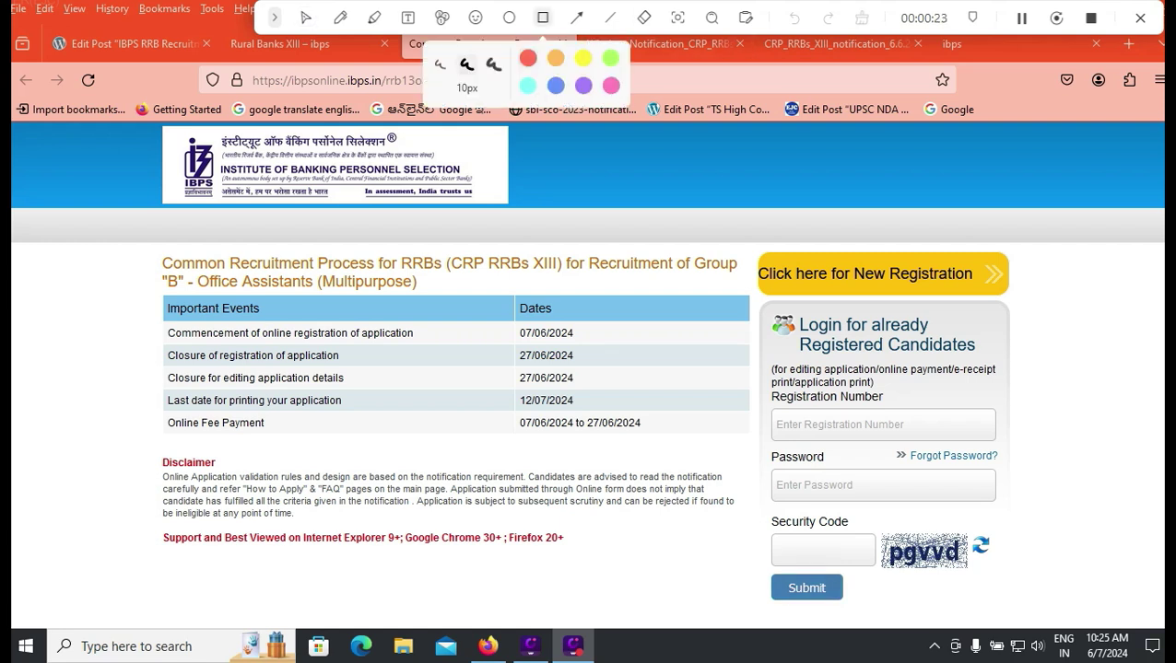
mouse_move(745, 238)
left_mouse_down()
mouse_move(760, 304)
mouse_move(1028, 309)
left_mouse_up()
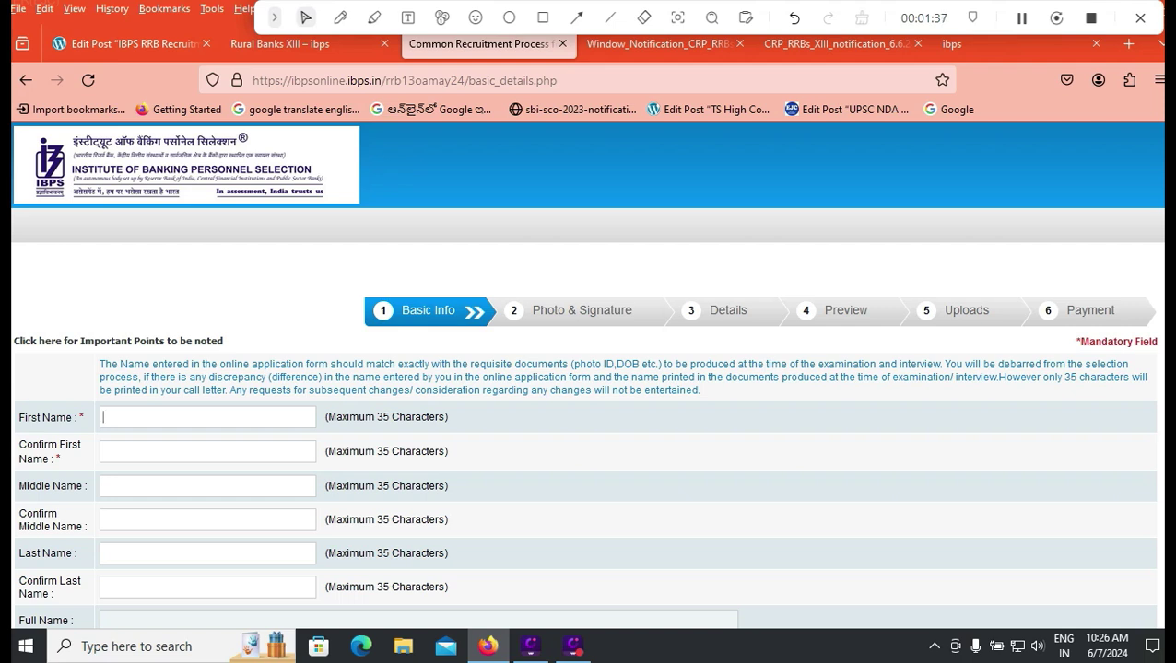
left_click(208, 451)
left_click(207, 486)
left_click(207, 519)
left_click(207, 553)
left_click(207, 587)
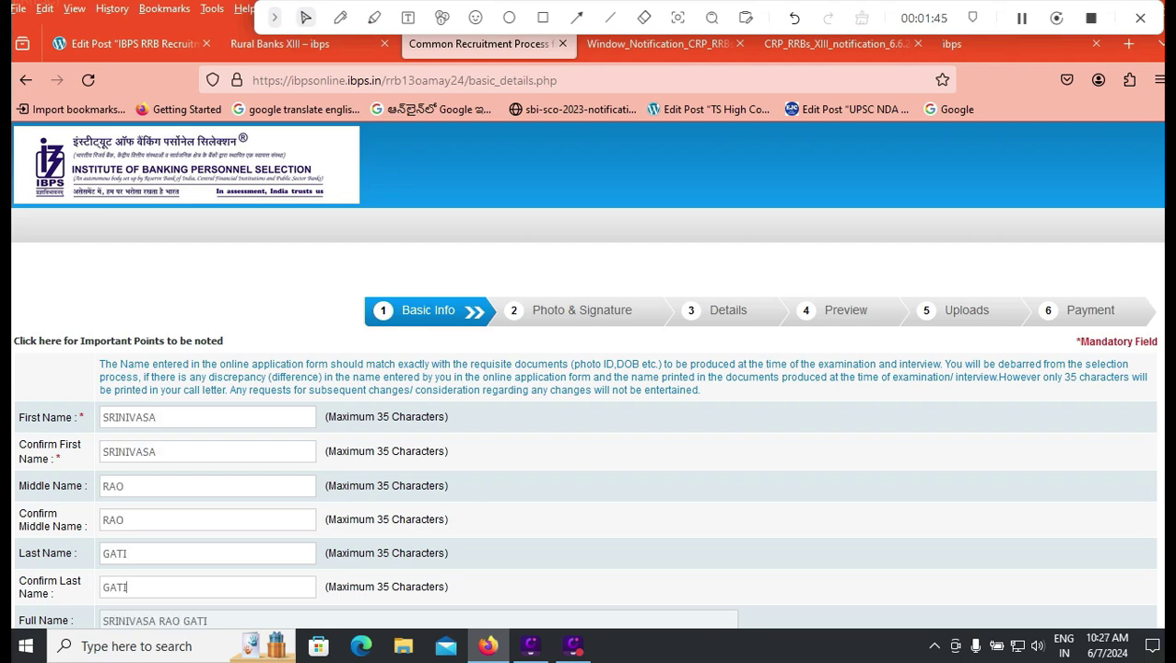
Step: Enter the candidate's mobile number and confirm it
scroll(588, 369, "down", 2)
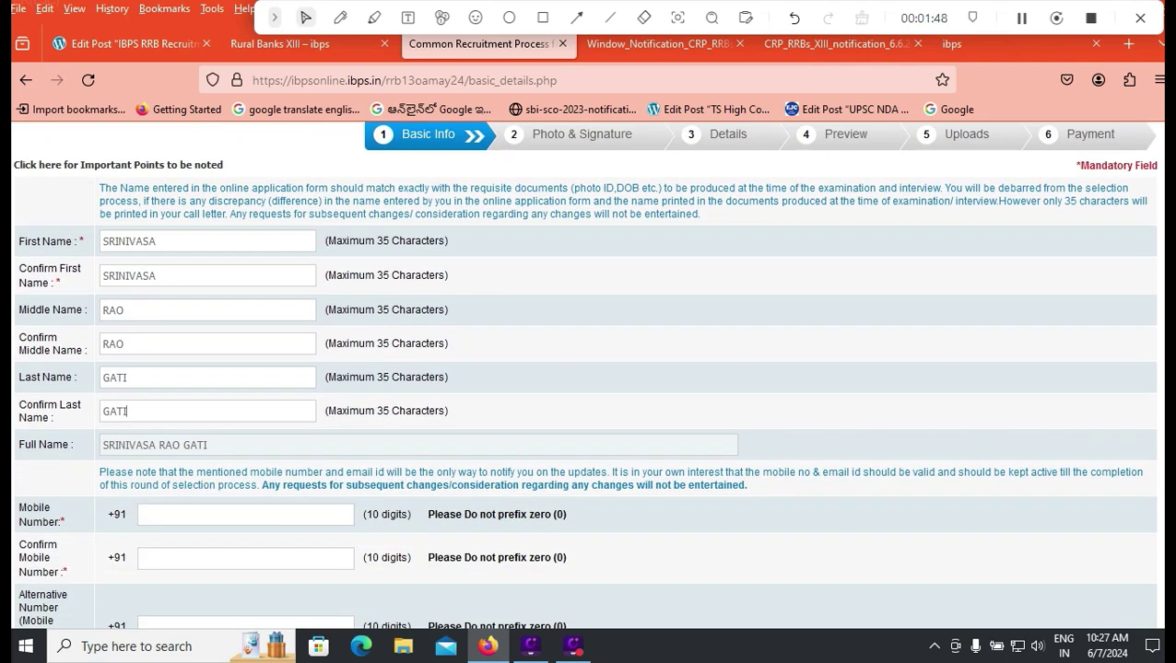
scroll(588, 368, "down", 1)
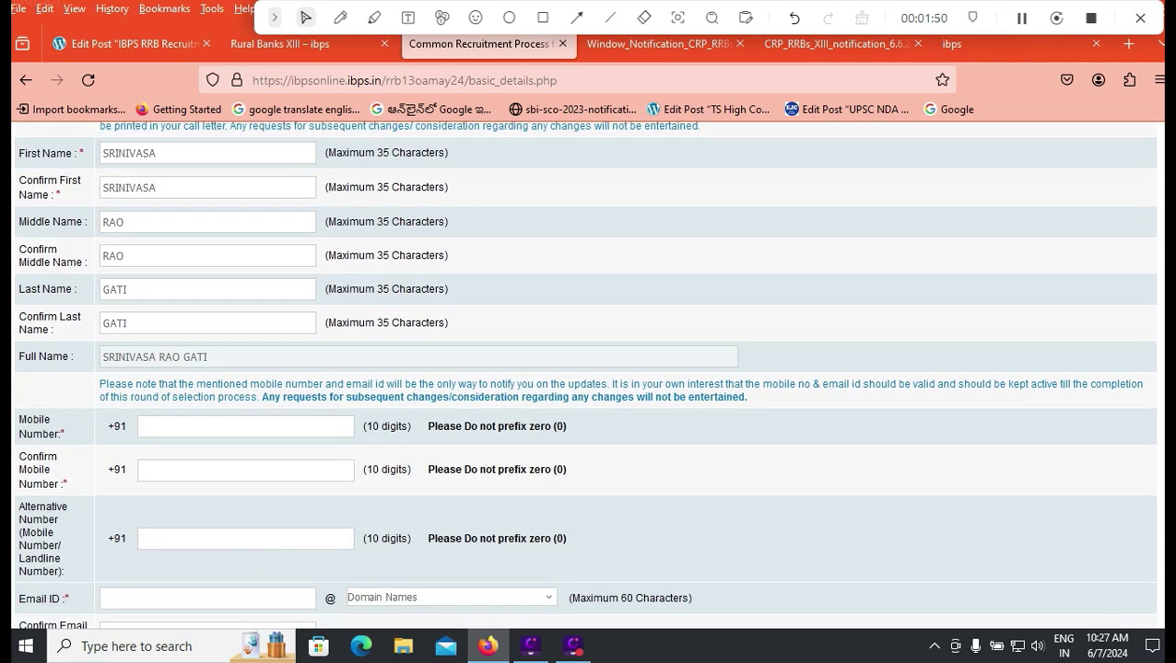
left_click(143, 425)
type("9999999999")
left_click(143, 470)
type("9999999999")
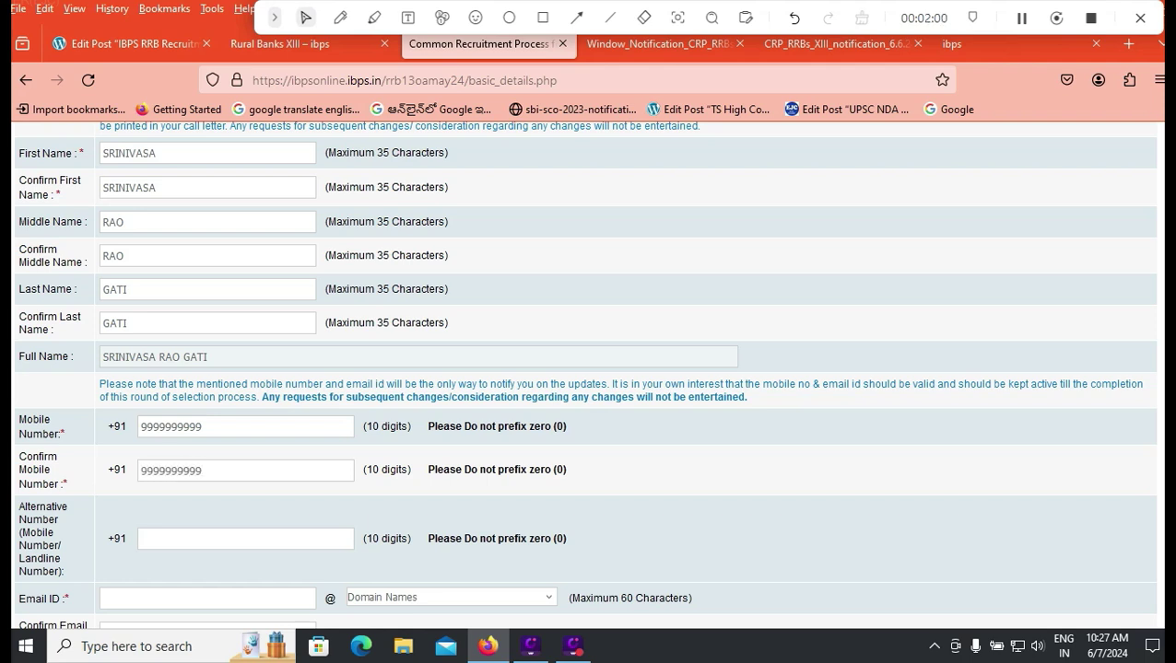
left_click(143, 538)
Step: Enter the e-mail username with the gmail.com domain and type the matching confirmation e-mail
scroll(584, 375, "down", 2)
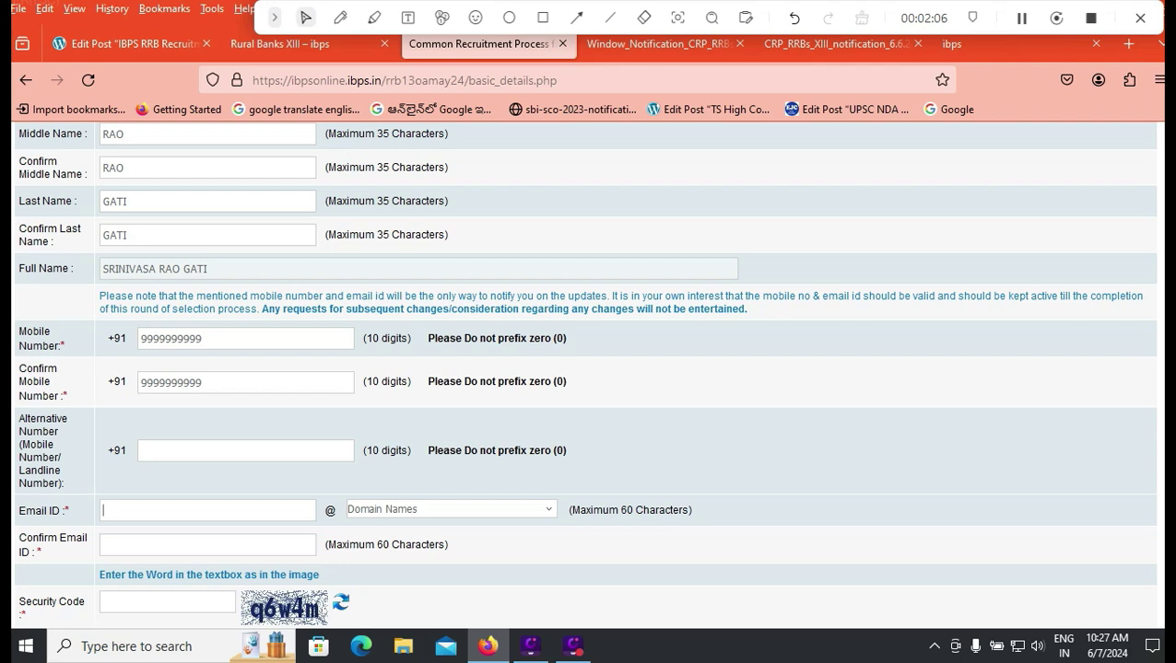
left_click(451, 509)
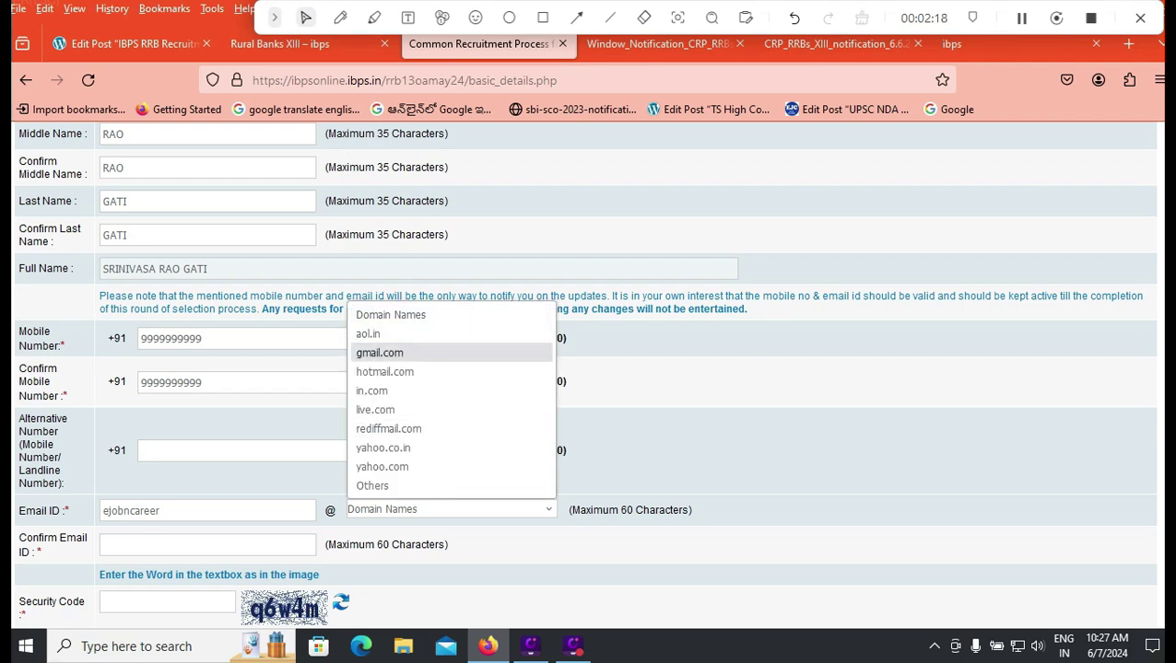
key("Down")
key("Up")
key("Return")
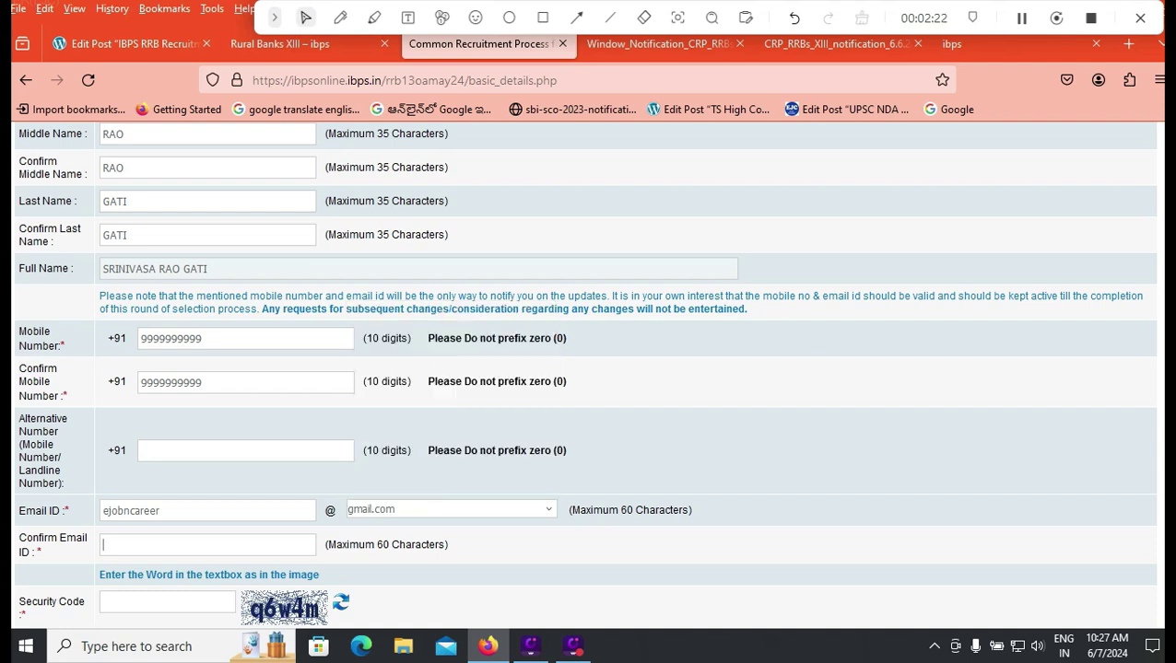
Step: Enter the displayed security code
left_click(166, 602)
type("q6w4m")
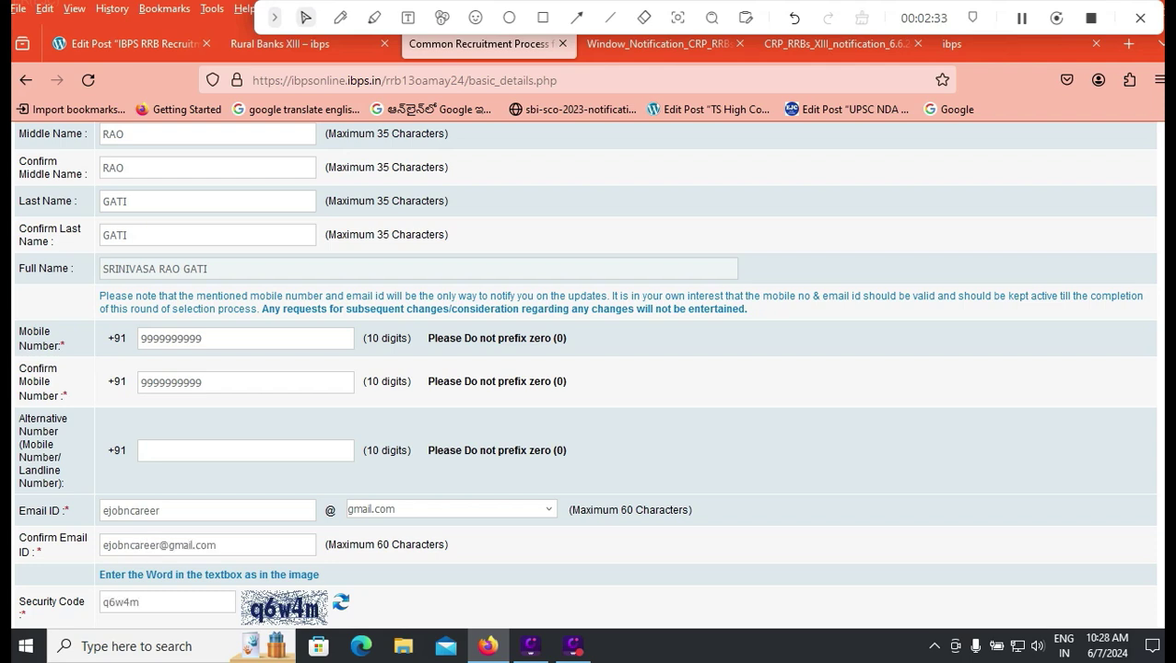
scroll(586, 368, "down", 2)
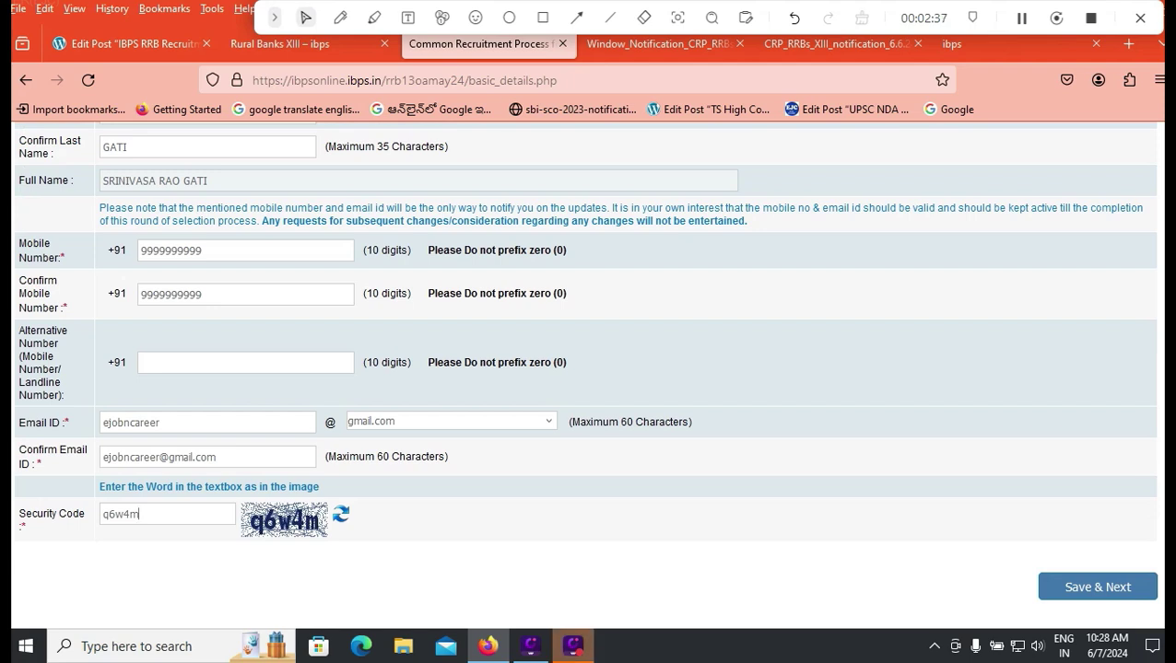
left_click(543, 18)
Step: Save the basic details, tick both photo and signature validity confirmations, then view photo_upload_guide.pdf
mouse_move(1007, 557)
left_mouse_down()
mouse_move(1096, 629)
mouse_move(1164, 617)
left_mouse_up()
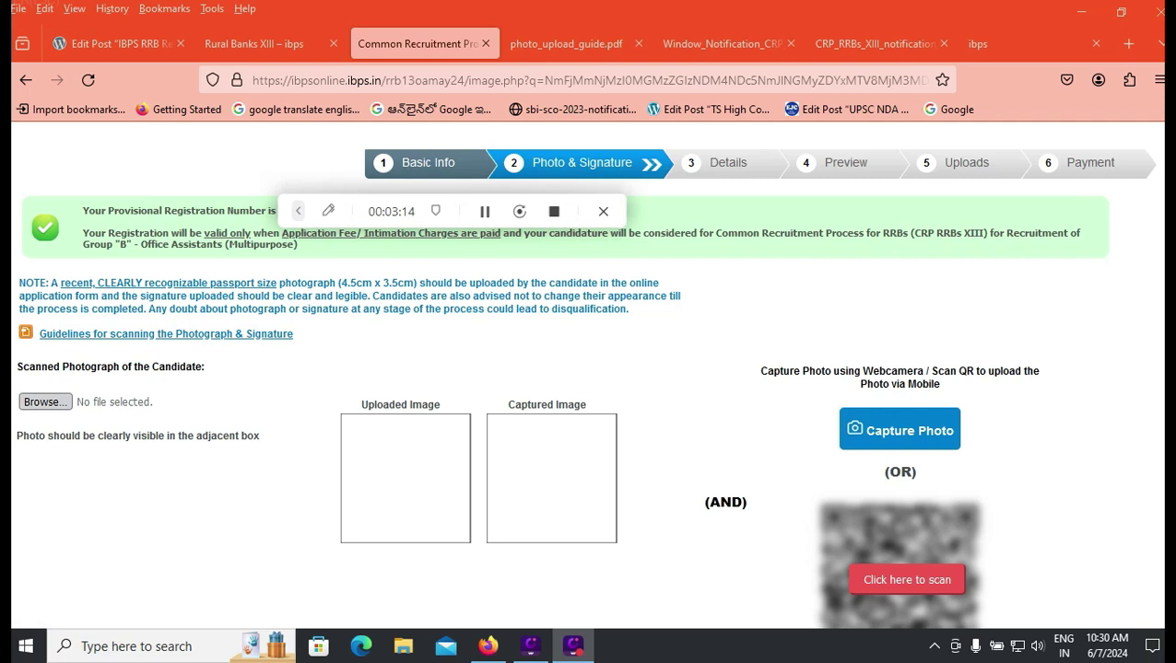
scroll(589, 368, "down", 4)
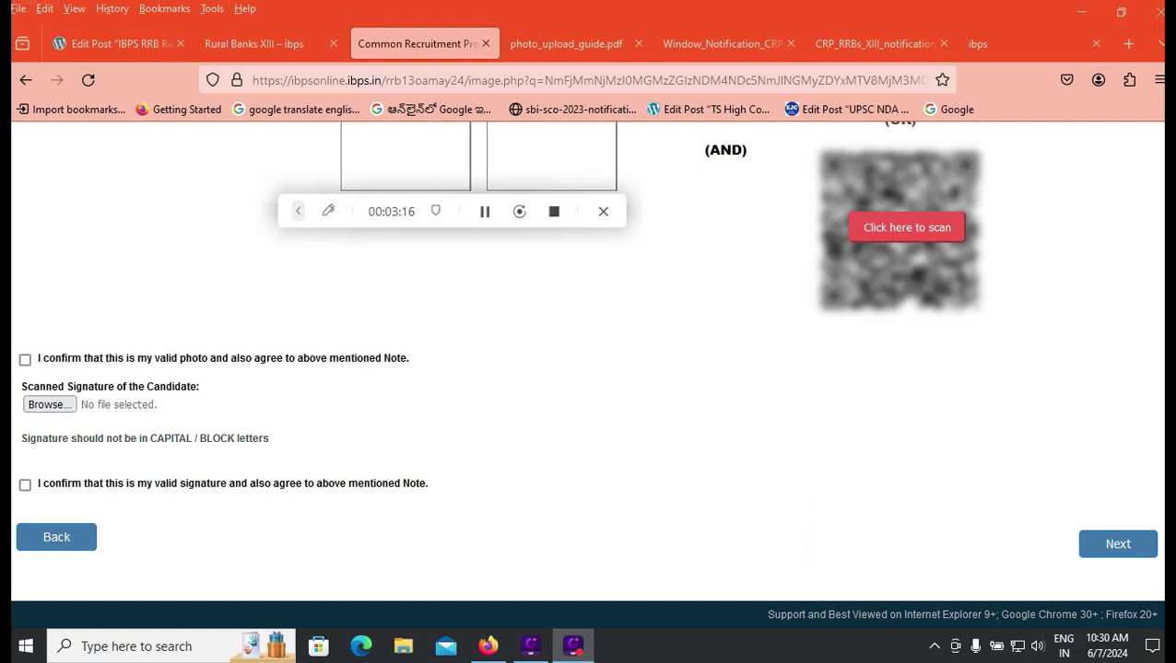
left_click(25, 359)
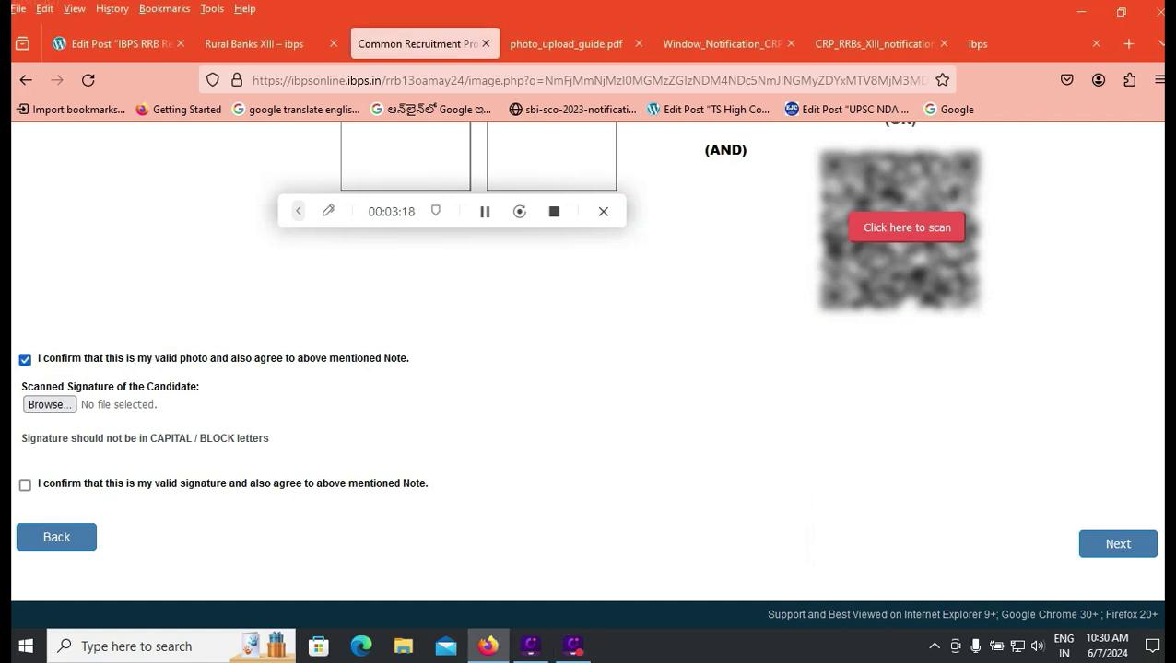
left_click(25, 484)
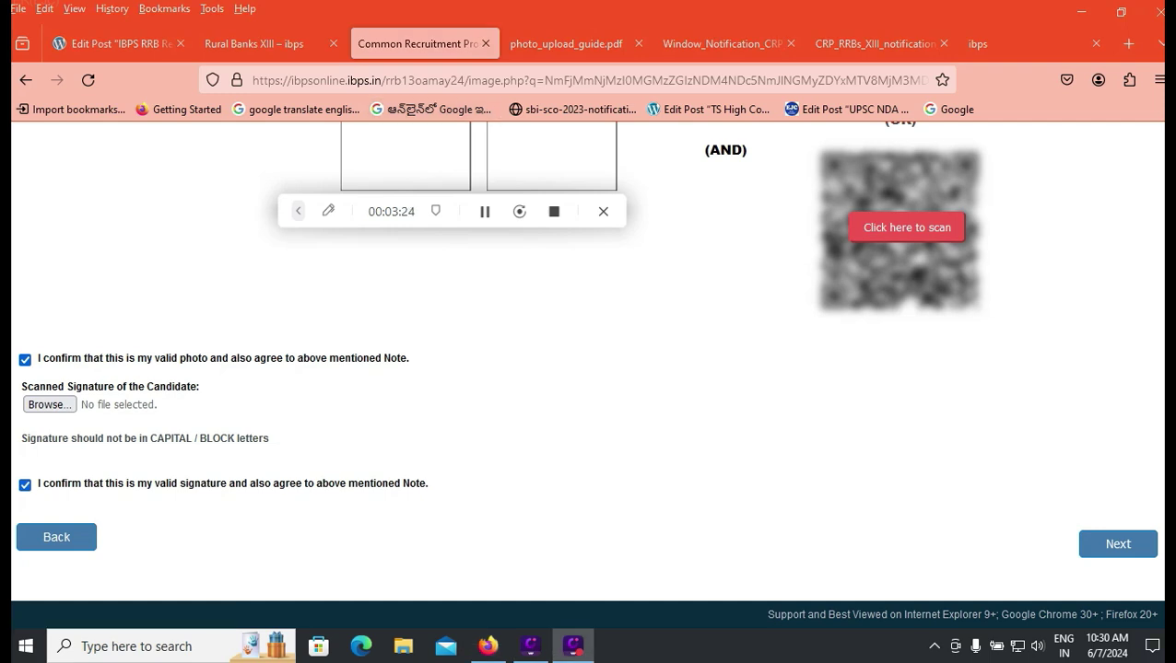
scroll(166, 334, "up", 4)
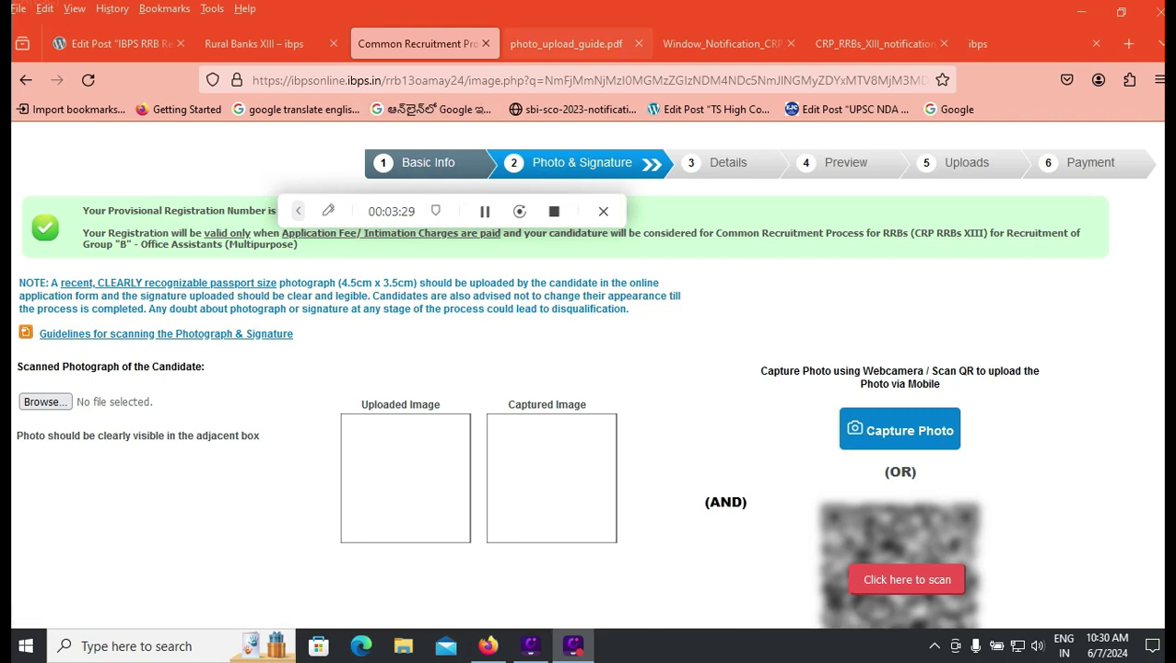
left_click(566, 43)
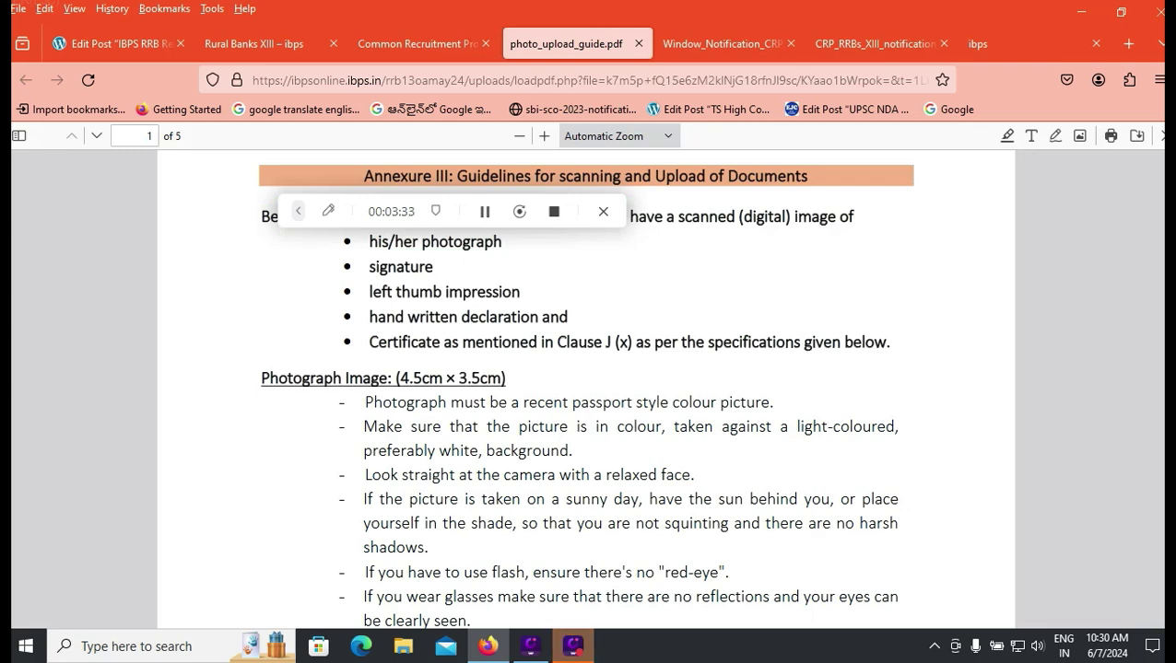
Step: Scroll the photo/signature upload guidelines, highlight the black-ink pen signature rule, then return to the application
scroll(586, 387, "down", 3)
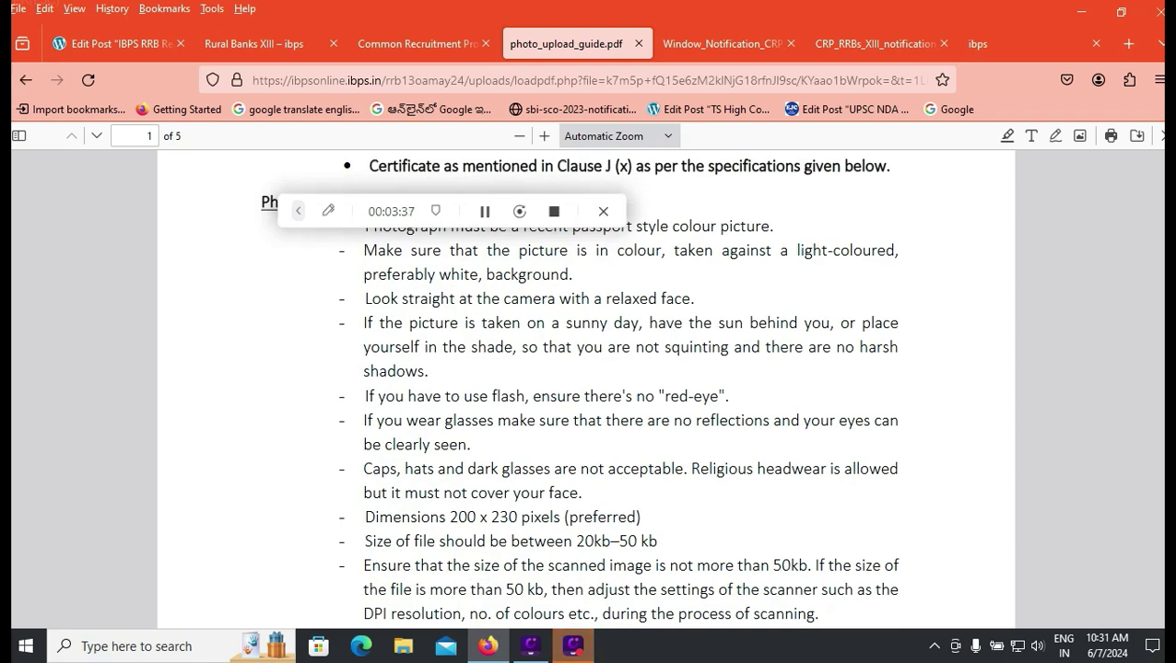
scroll(586, 387, "down", 2)
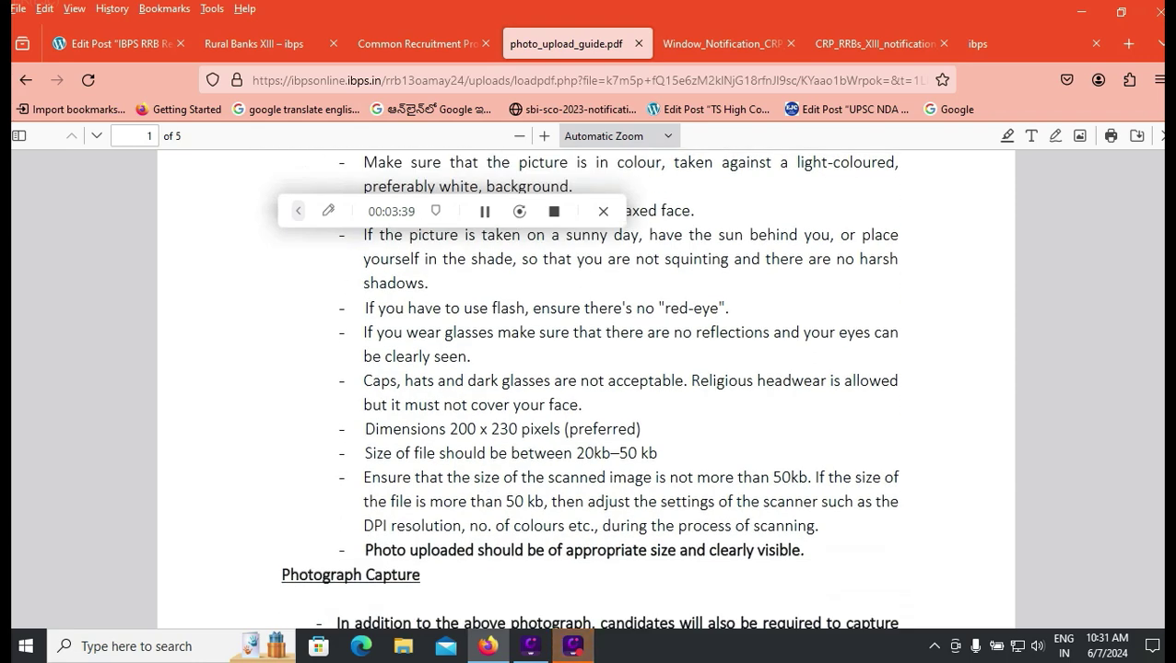
scroll(586, 387, "down", 4)
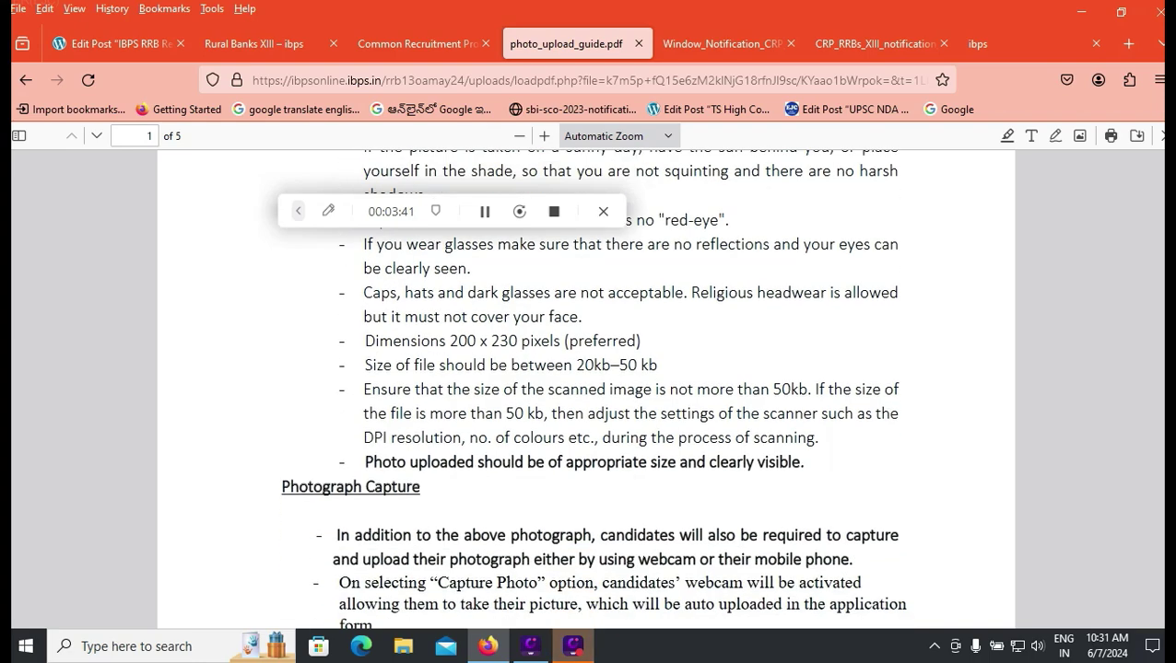
scroll(586, 387, "down", 6)
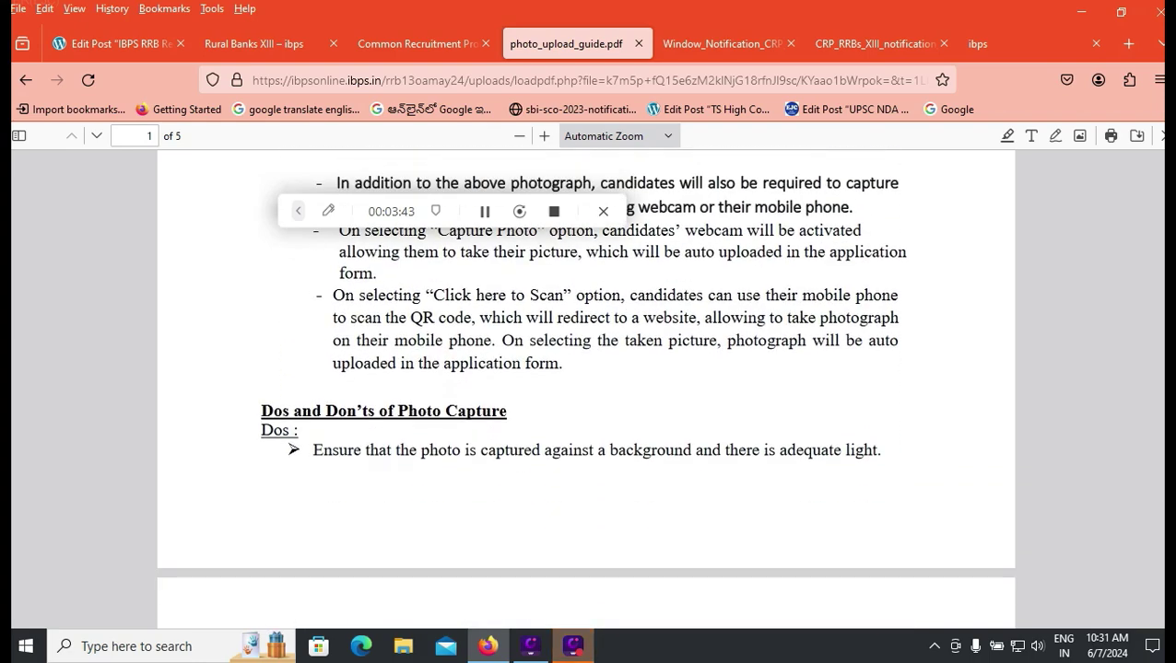
scroll(586, 387, "down", 10)
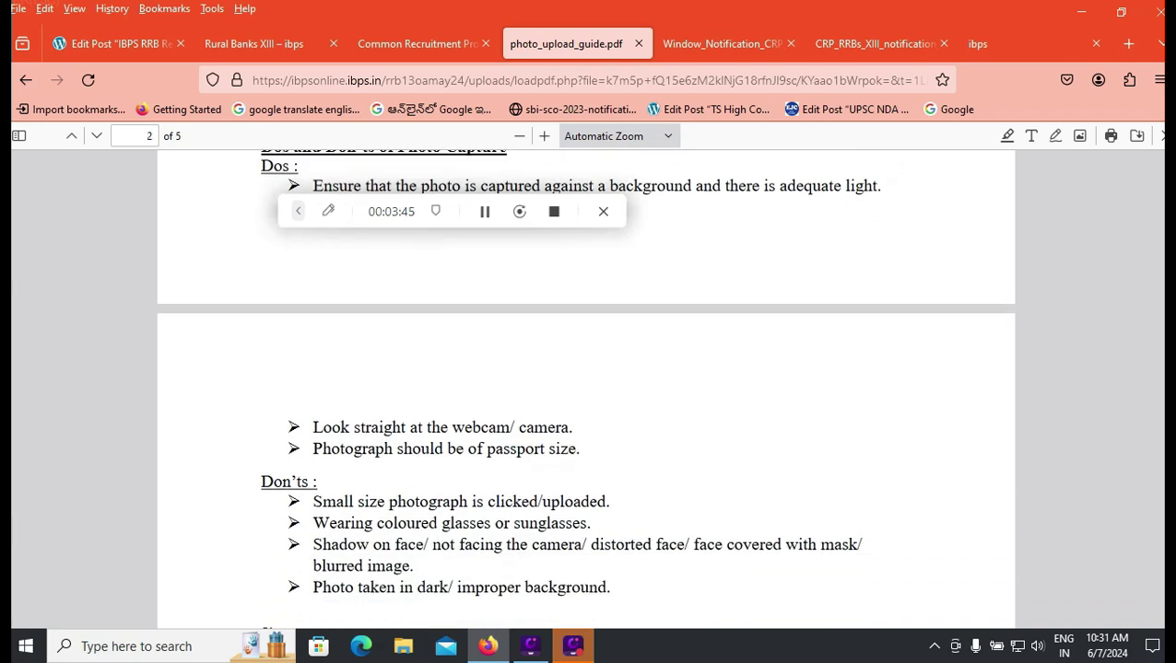
scroll(586, 387, "down", 2)
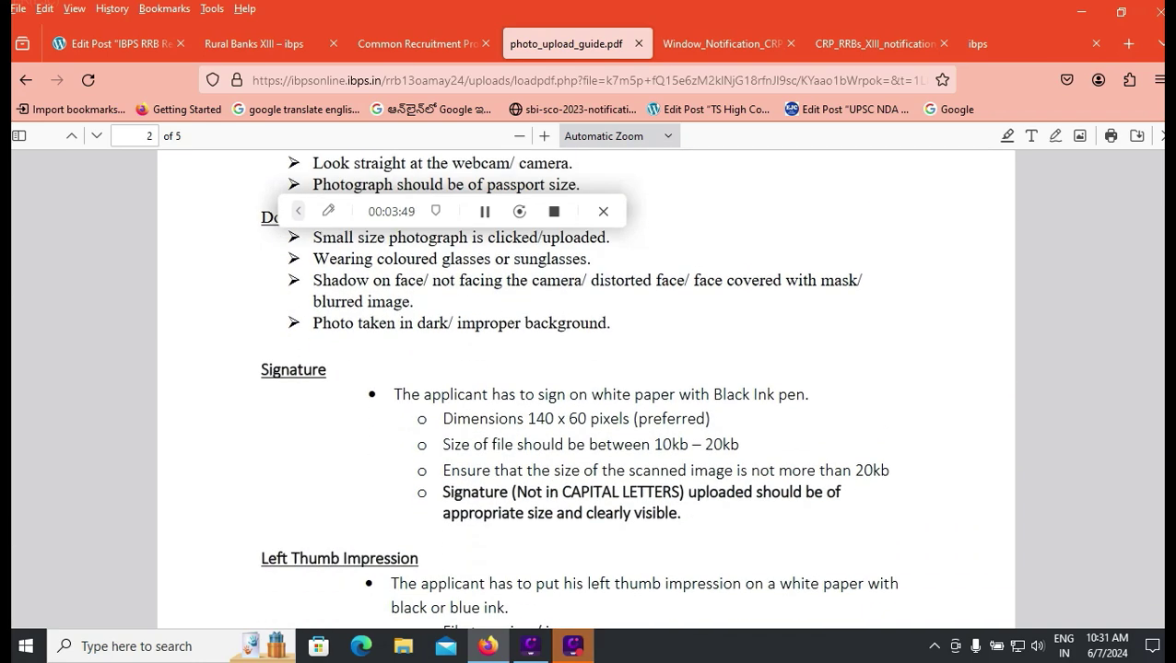
left_click_drag(706, 394, 808, 394)
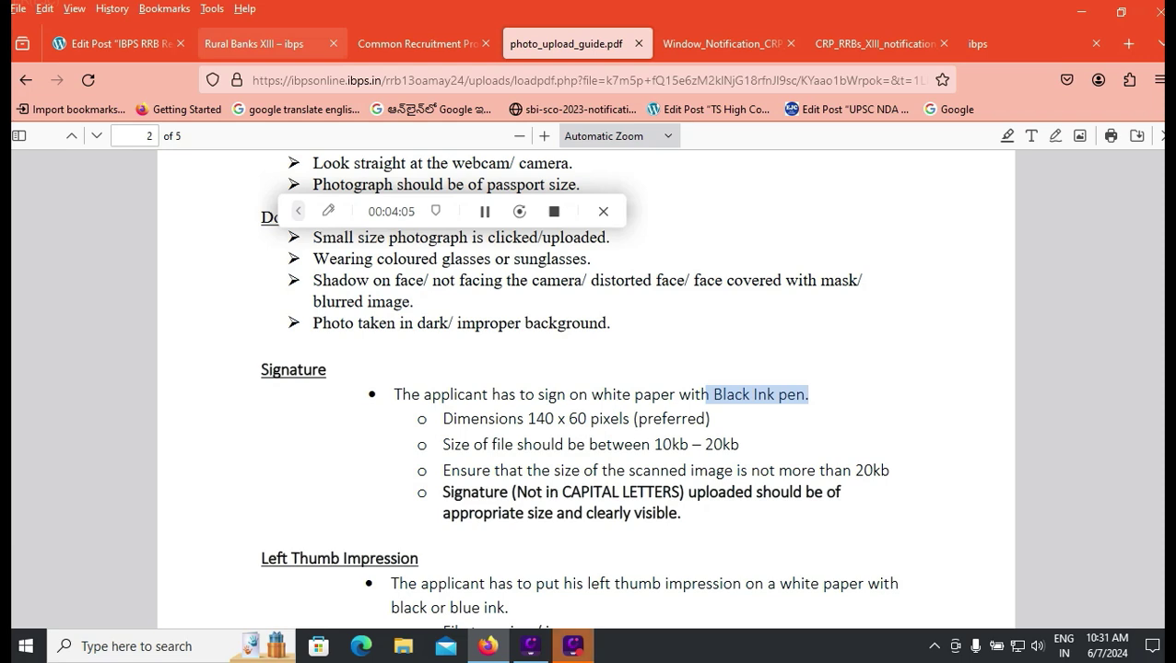
left_click(417, 43)
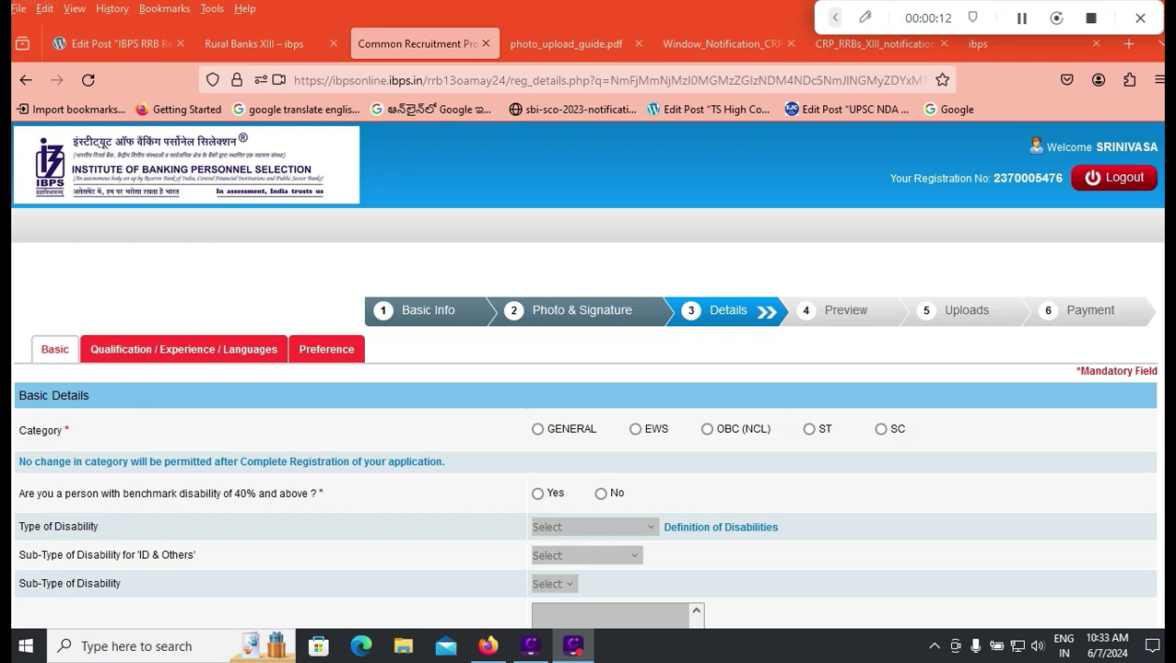
Step: Choose SC as the category and answer No to benchmark disability of 40% and above
left_click(881, 429)
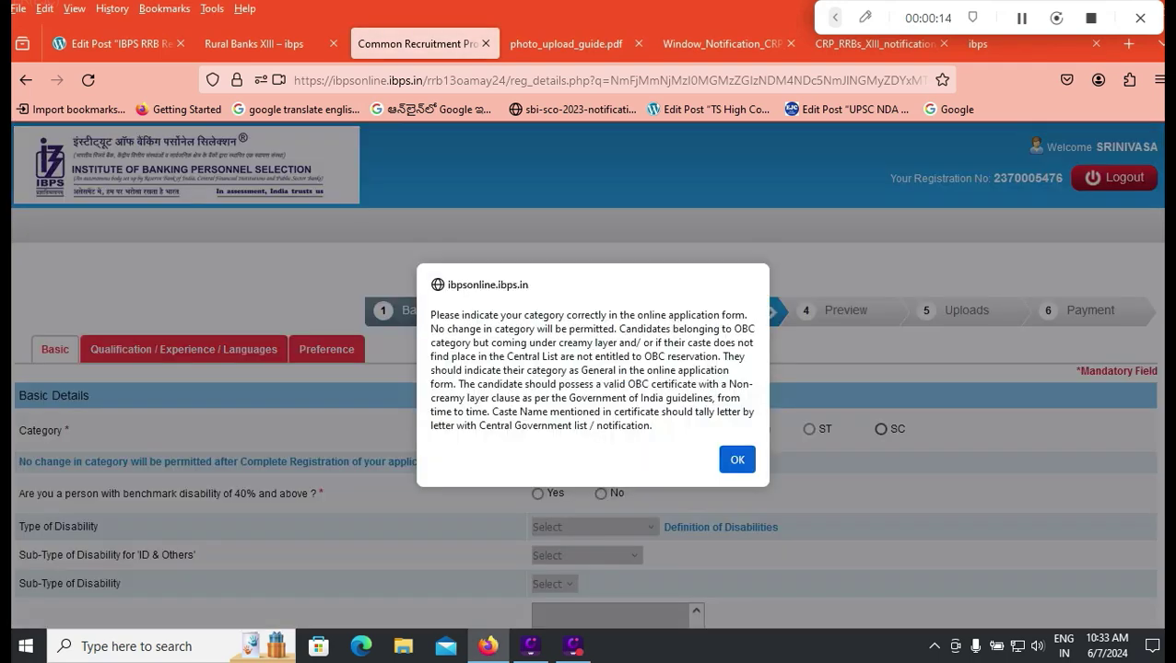
left_click(737, 459)
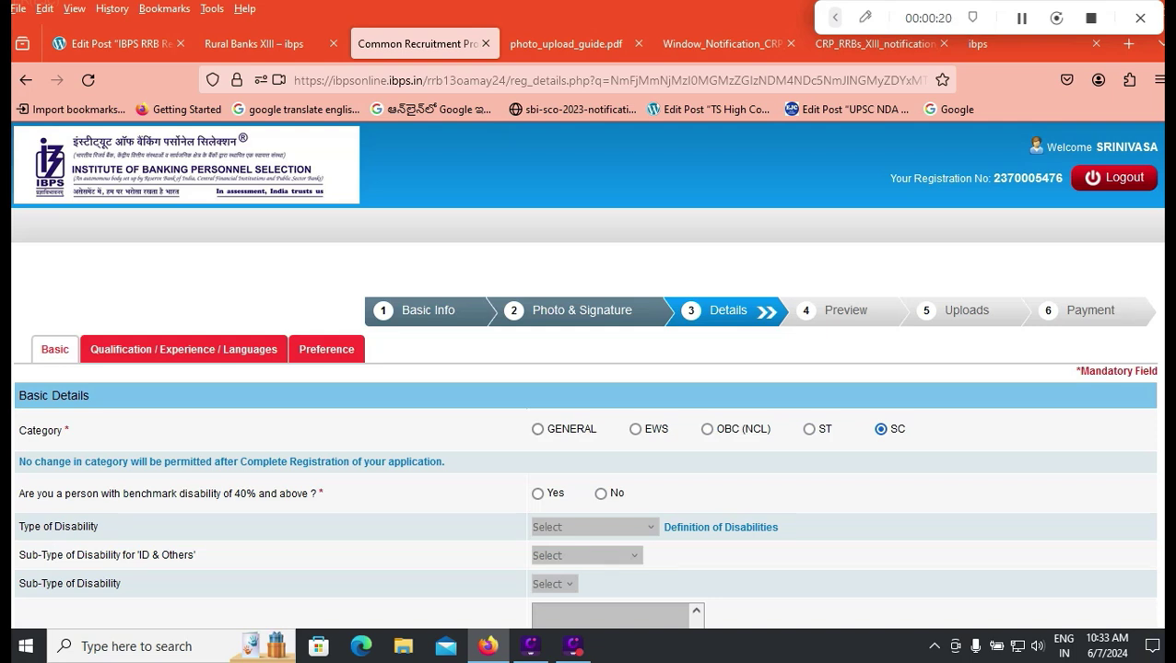
scroll(538, 429, "down", 2)
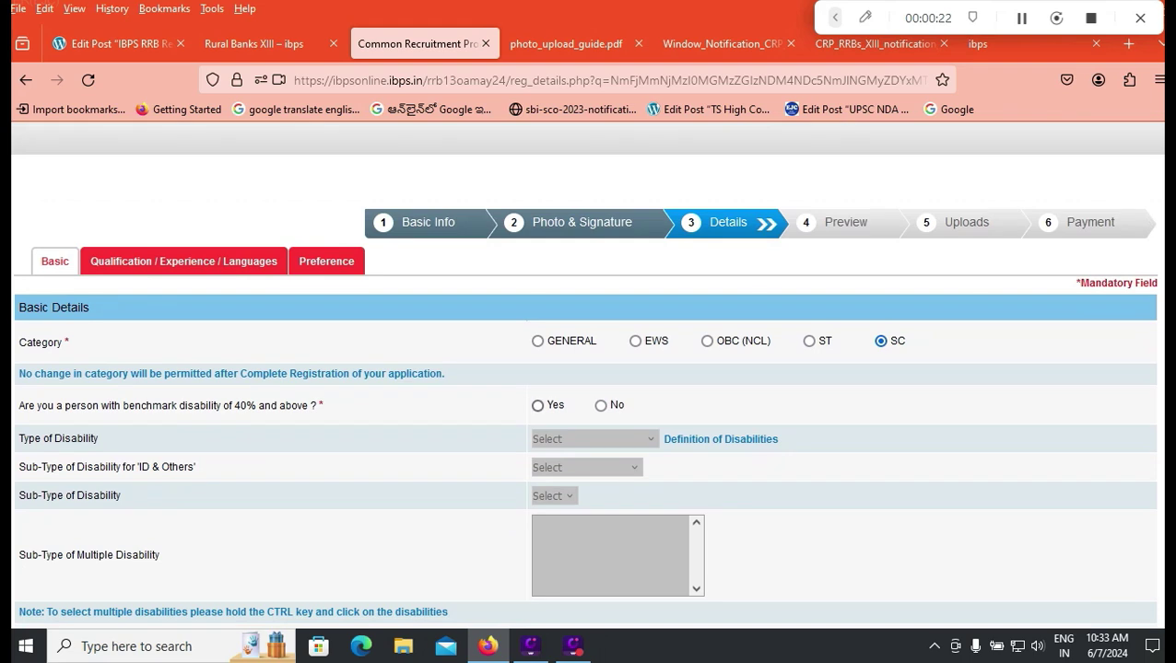
left_click(537, 406)
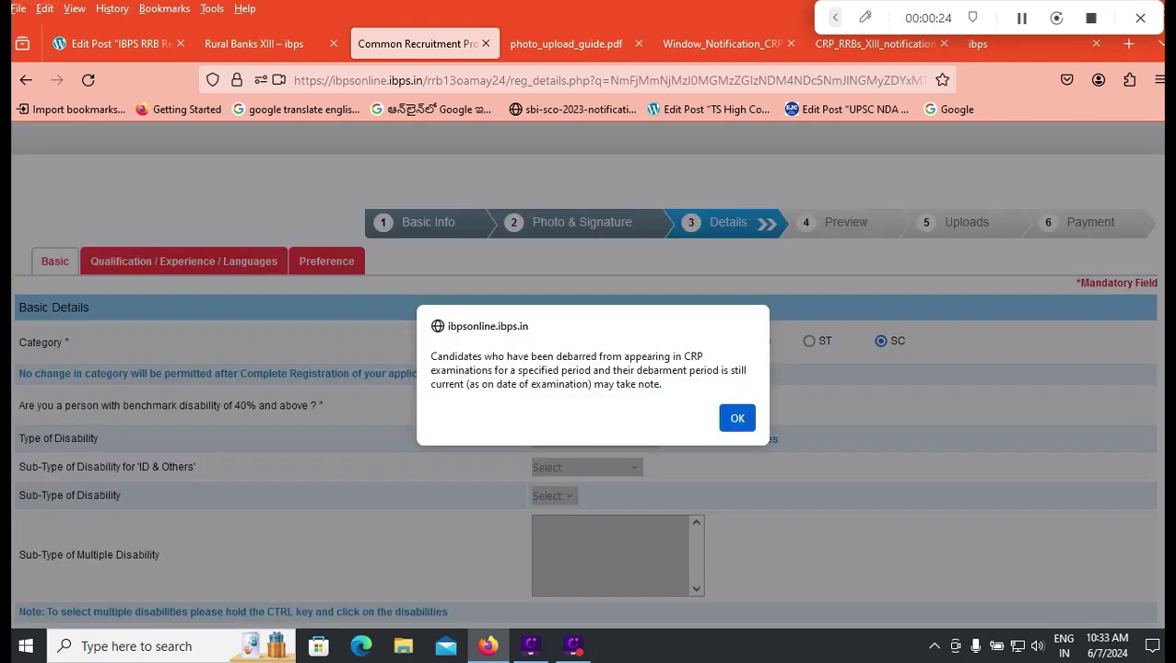
key("Return")
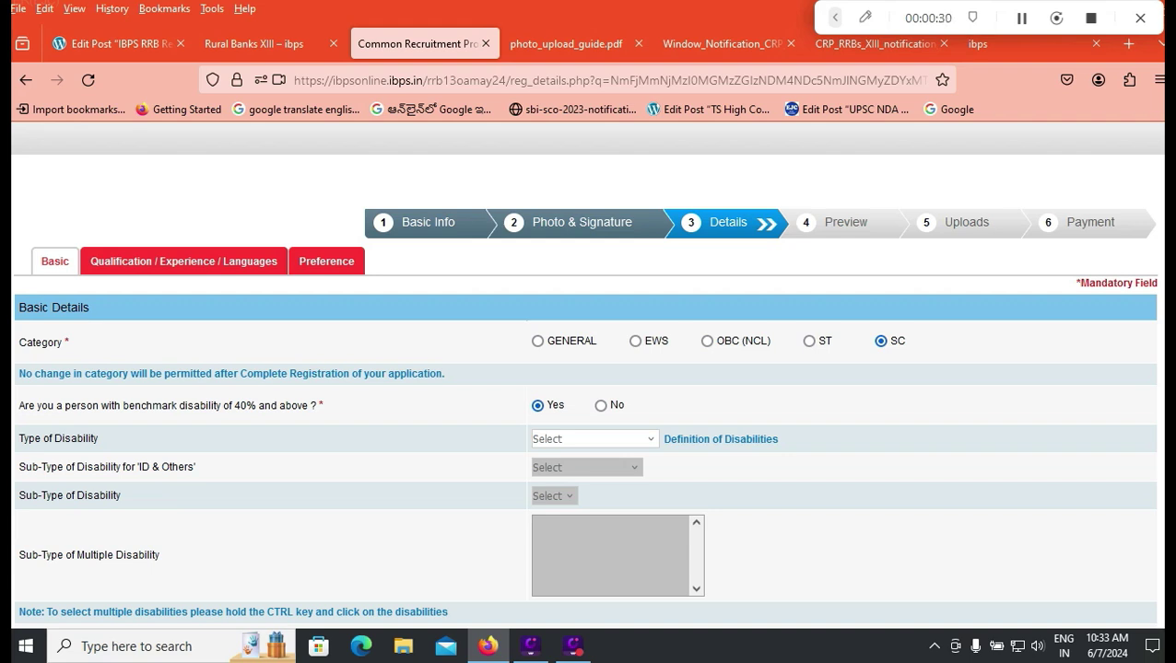
left_click(600, 406)
scroll(586, 369, "down", 2)
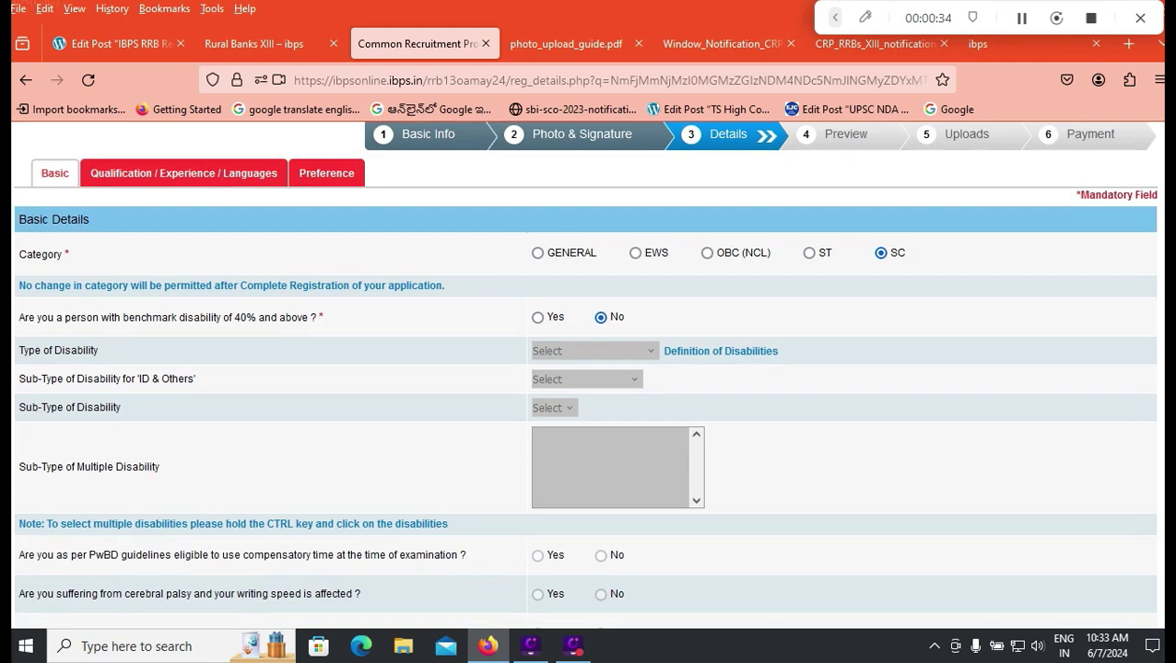
scroll(586, 368, "down", 10)
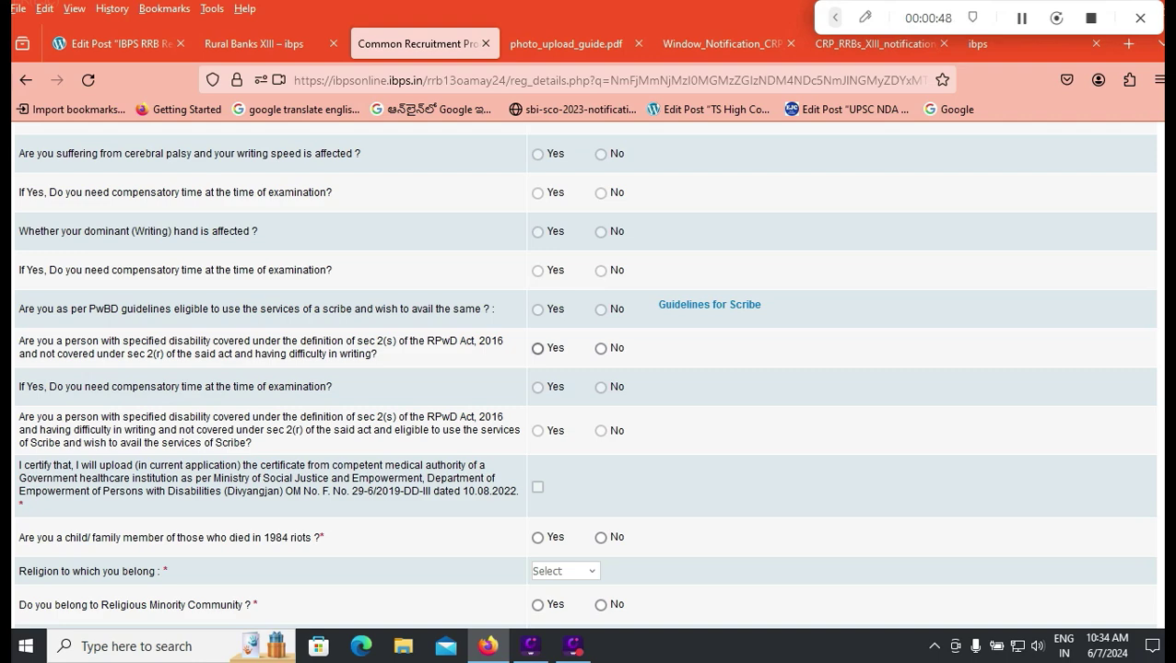
Step: Answer No to the RPwD writing-difficulty and 1984 riots questions
left_click(600, 349)
scroll(584, 368, "up", 5)
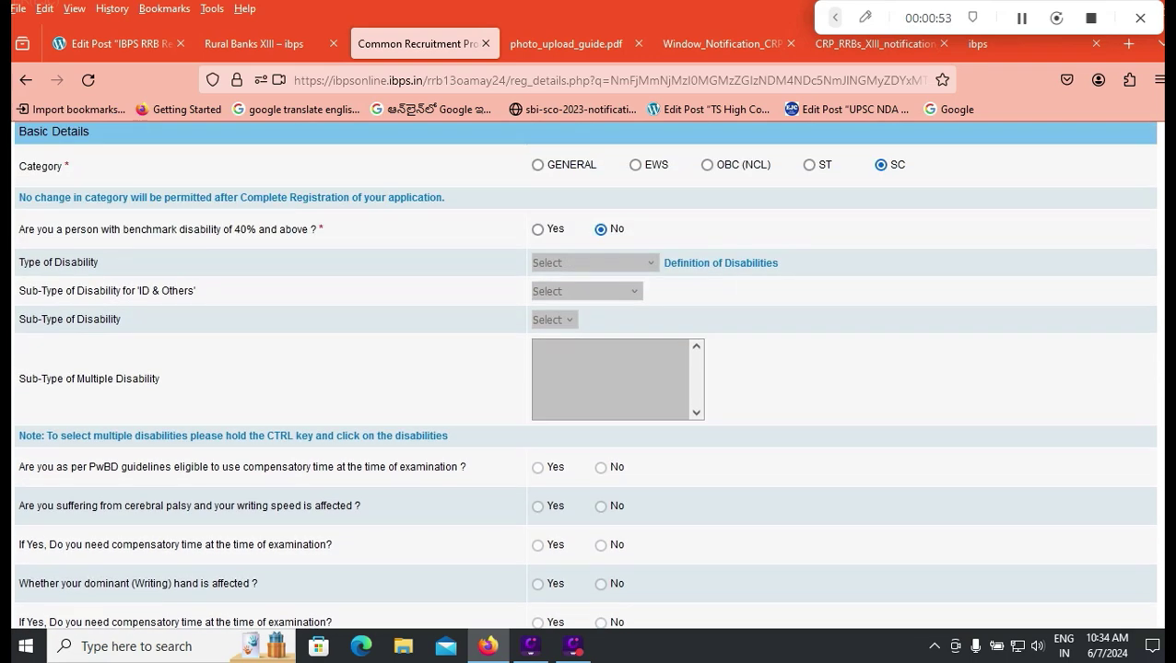
scroll(584, 369, "down", 3)
scroll(584, 368, "up", 3)
scroll(584, 368, "down", 3)
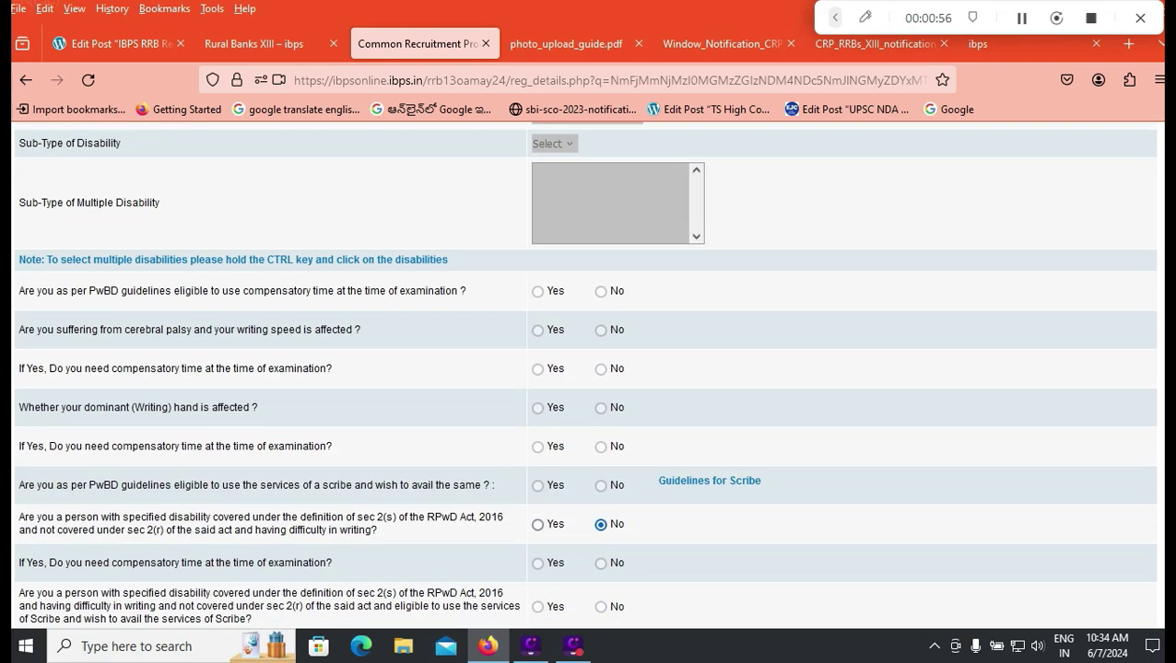
scroll(585, 374, "down", 2)
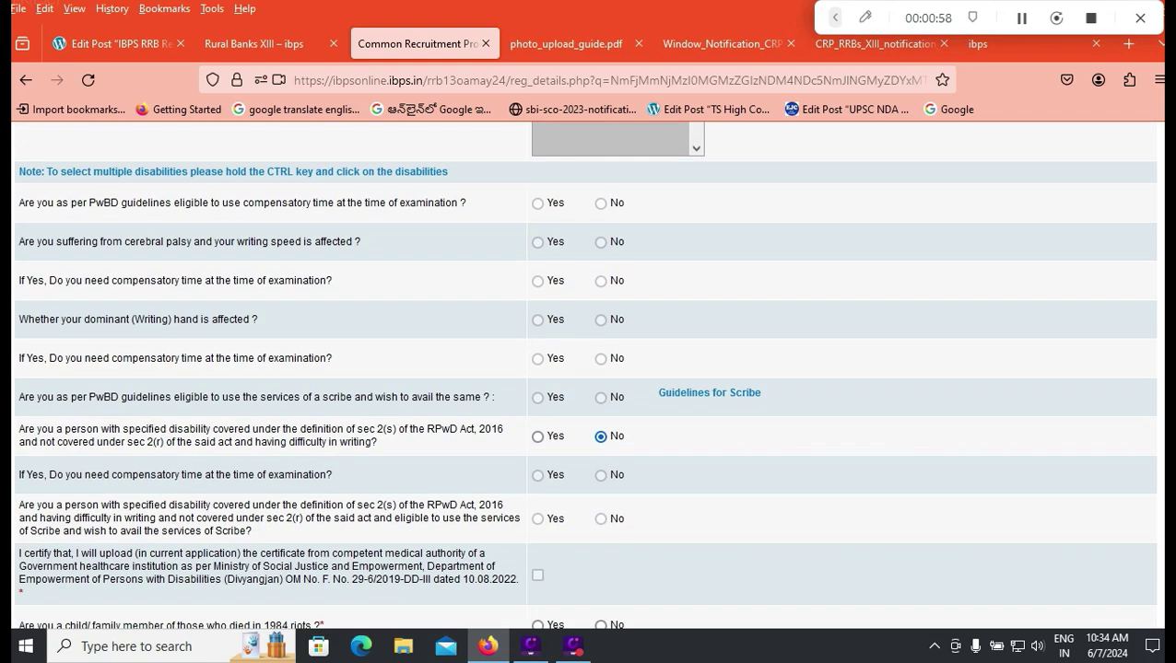
scroll(584, 374, "down", 2)
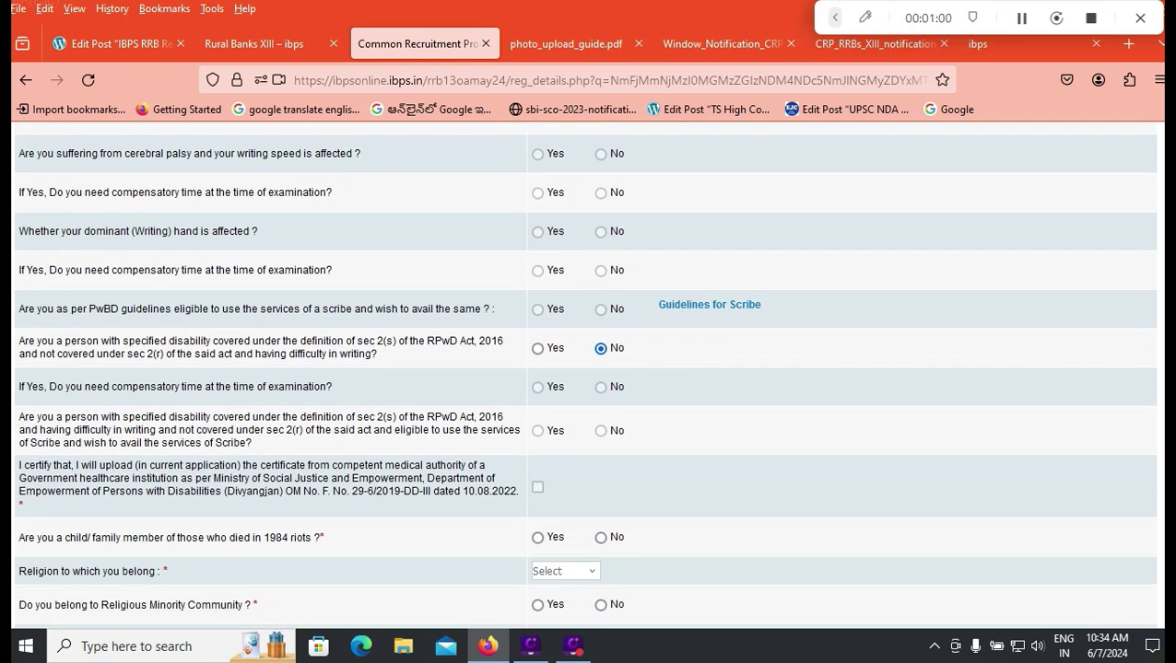
scroll(584, 374, "down", 2)
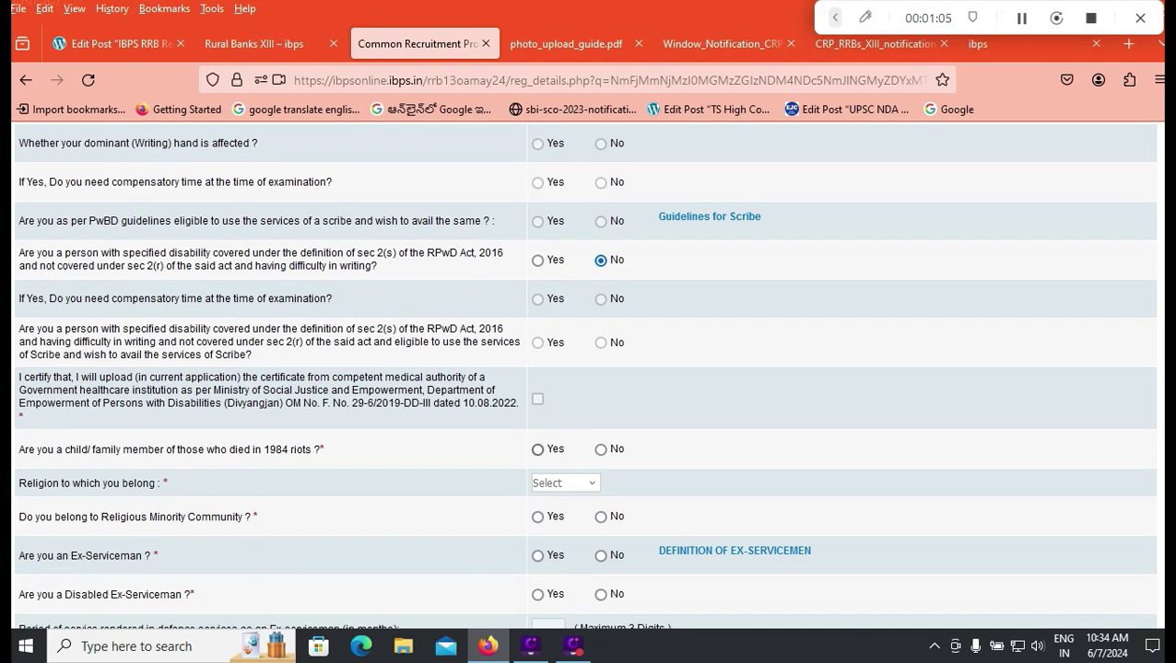
left_click(600, 449)
Step: Set the religion to Hindu
left_click(565, 482)
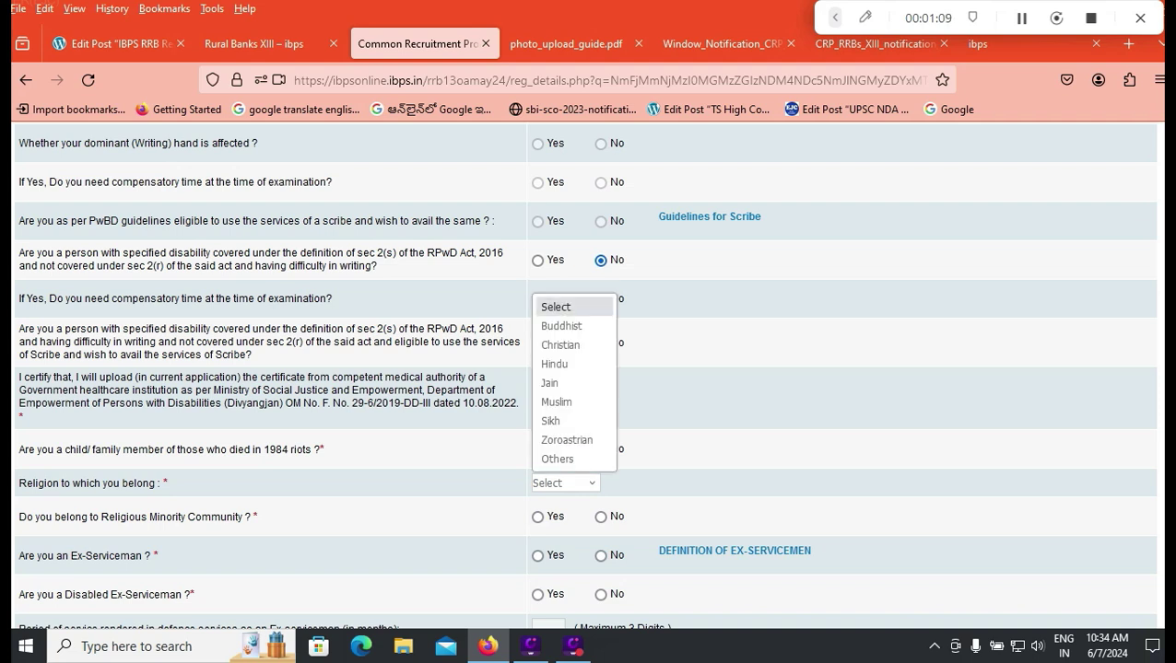
key("Down")
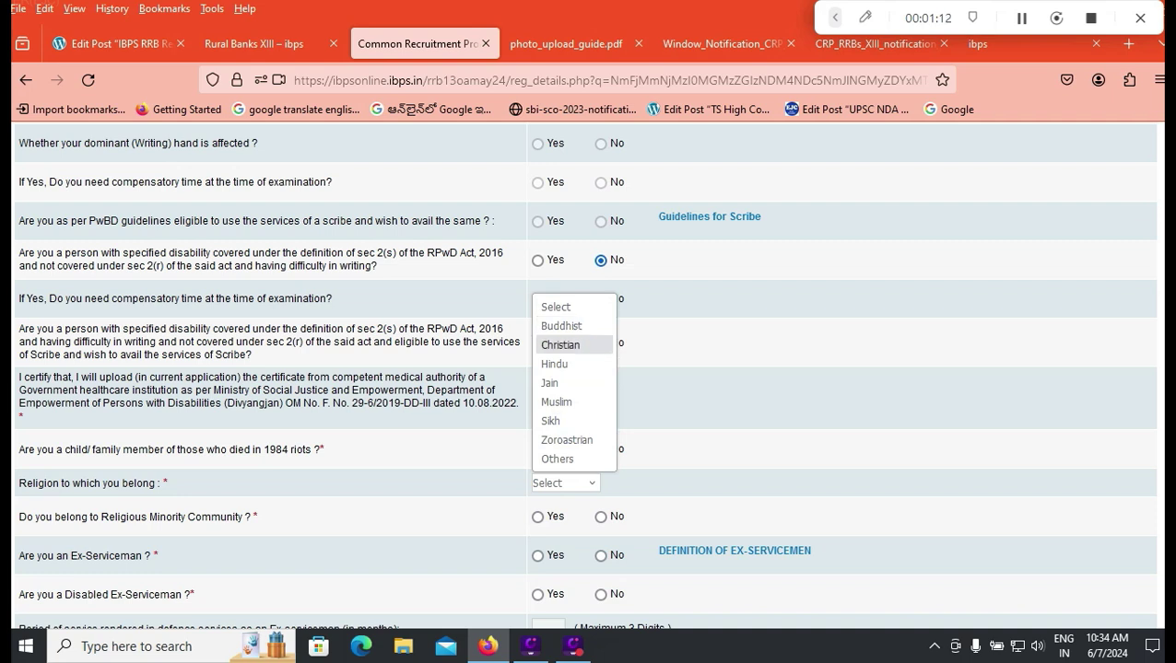
key("Down")
key("Return")
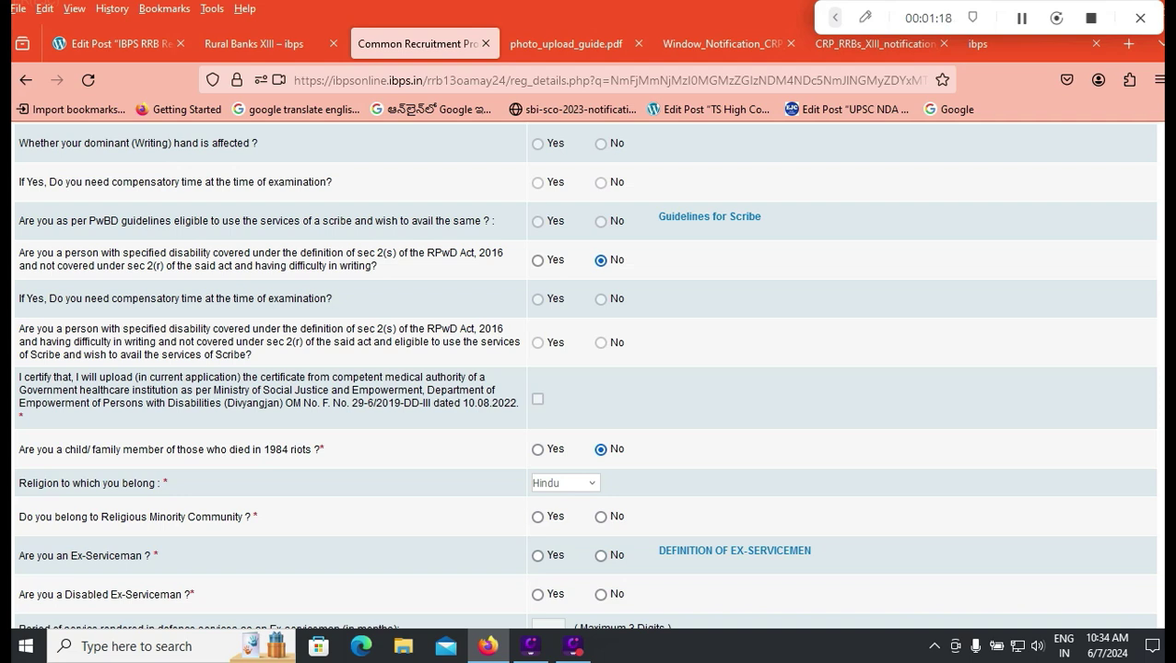
left_click(564, 483)
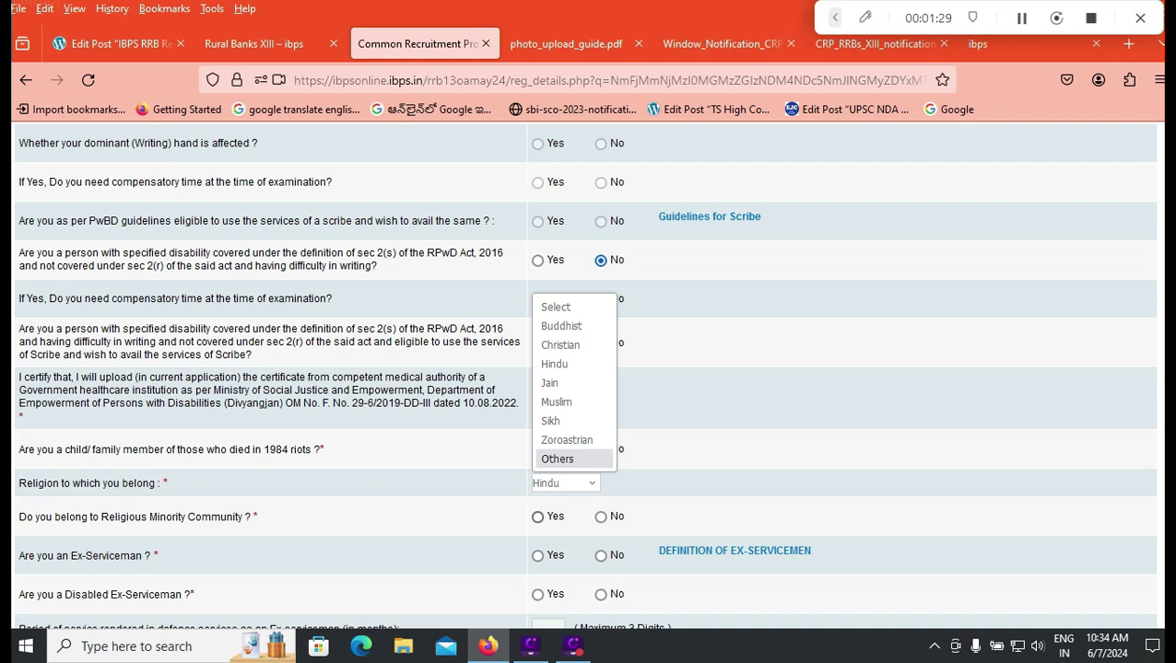
Step: Answer No to the religious minority and Ex-Serviceman questions
left_click(600, 517)
scroll(600, 429, "down", 2)
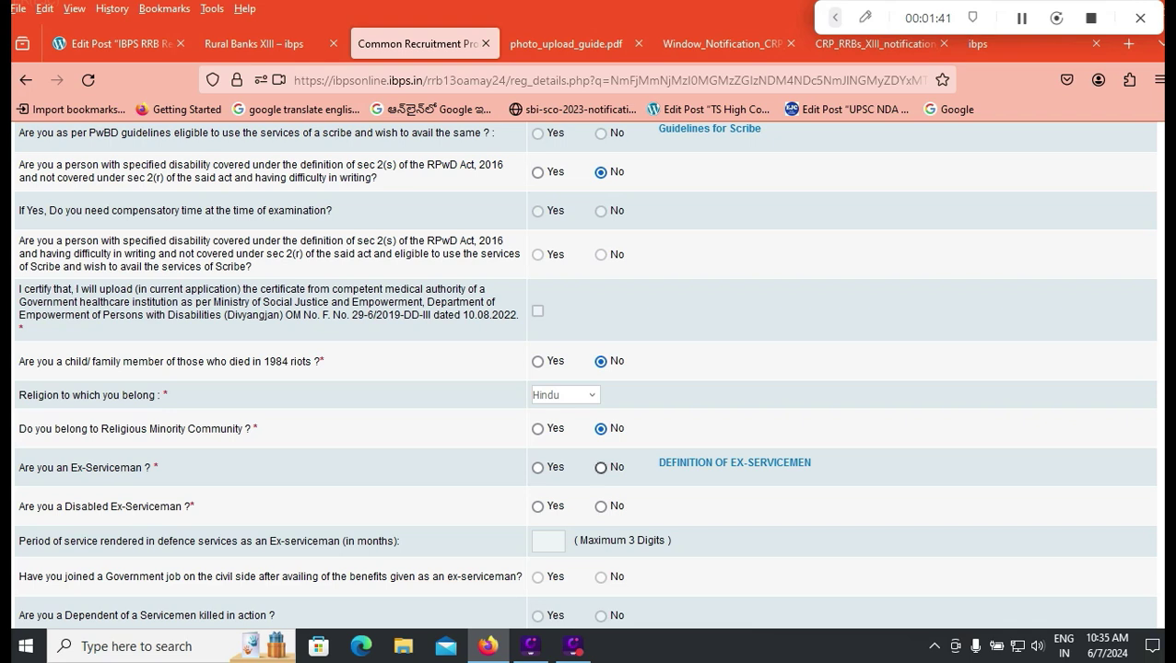
left_click(601, 467)
Step: Mark No for Disabled Ex-Serviceman, dependent of servicemen killed in action, and widow relaxation
left_click(601, 506)
scroll(601, 506, "down", 4)
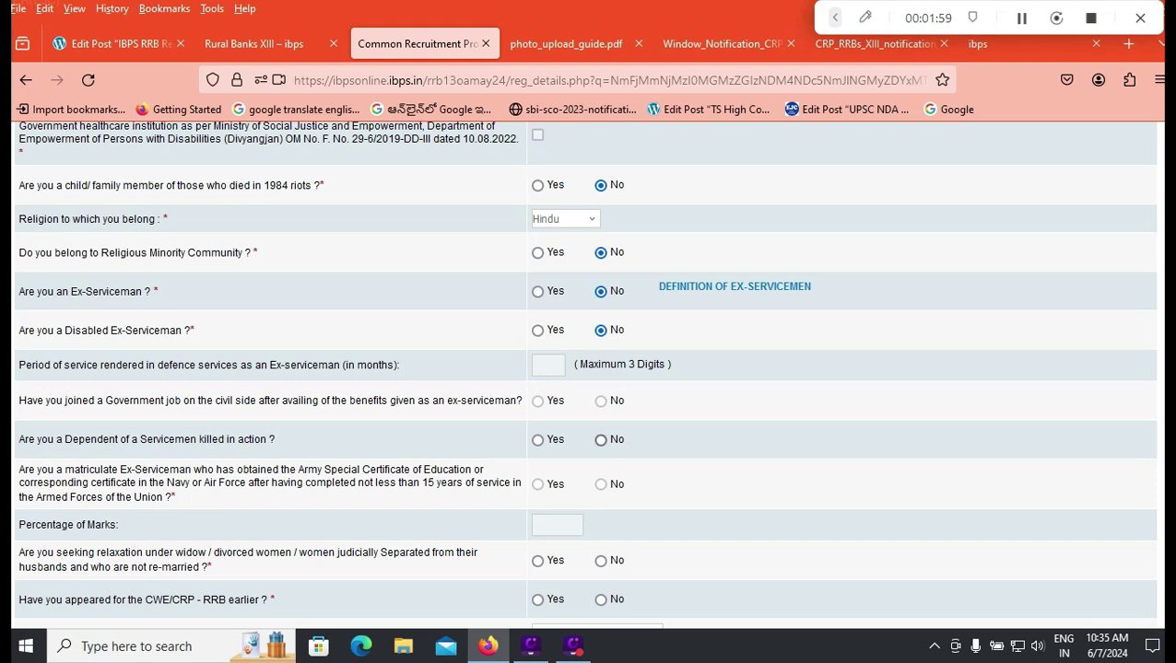
left_click(600, 439)
scroll(601, 439, "down", 2)
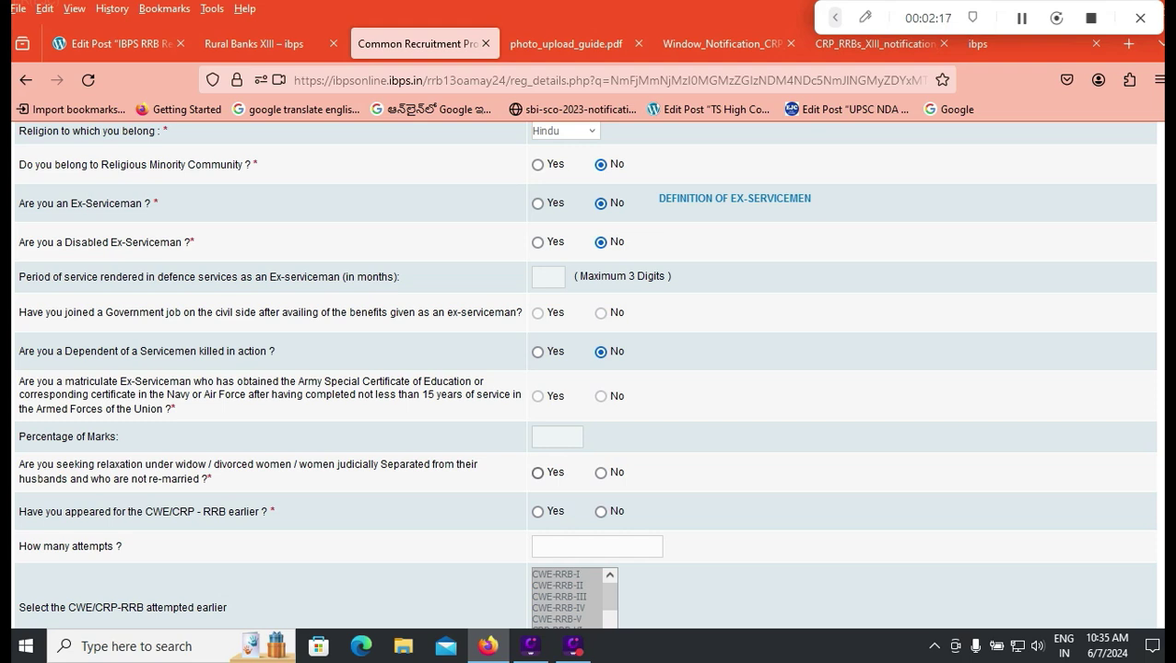
left_click(601, 473)
Step: Try Yes with 1 attempt and CRP-RRB-XII, then settle on No for earlier CWE/CRP-RRB appearance
left_click(538, 511)
scroll(584, 375, "down", 2)
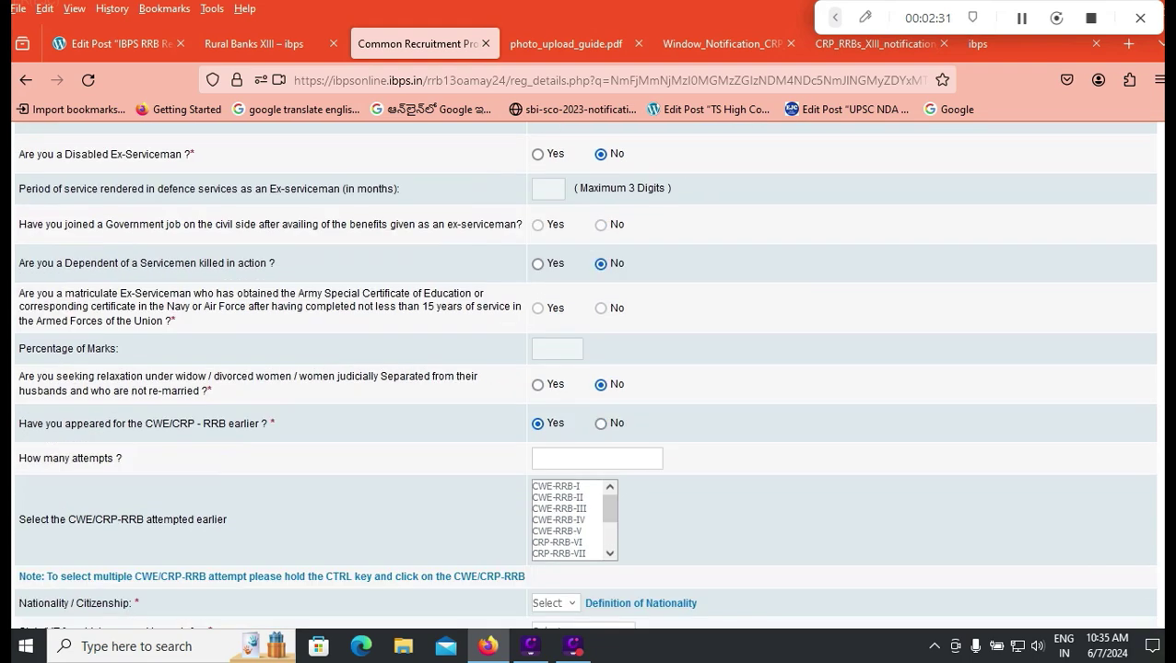
scroll(574, 519, "down", 2)
scroll(573, 521, "up", 2)
left_click(601, 423)
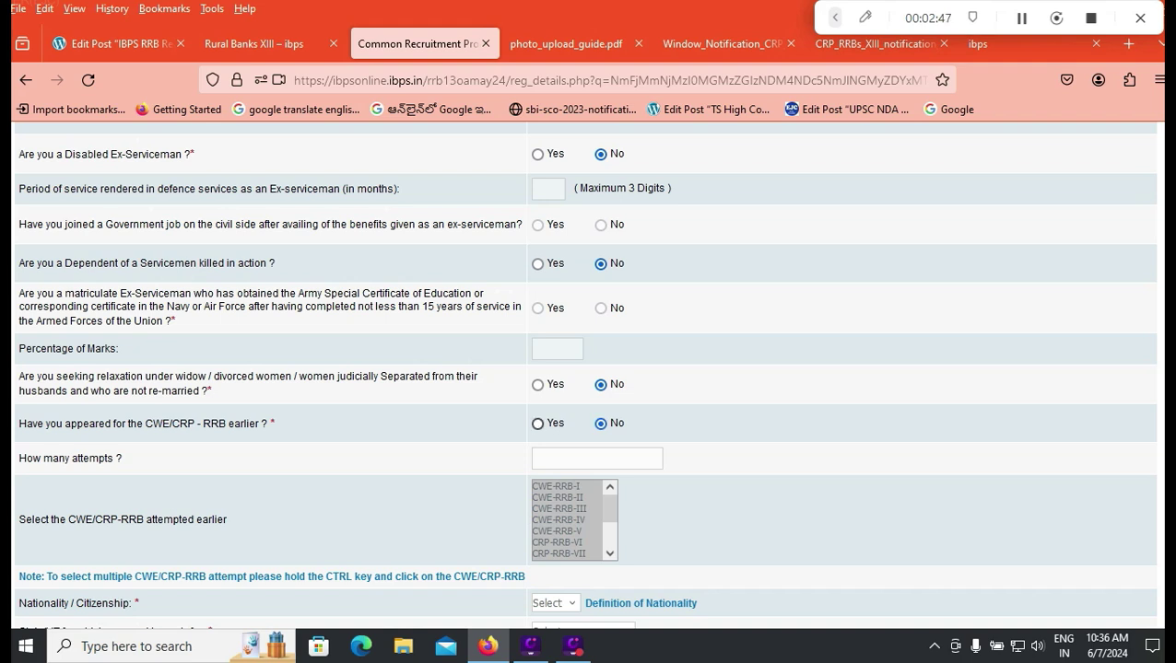
left_click(537, 423)
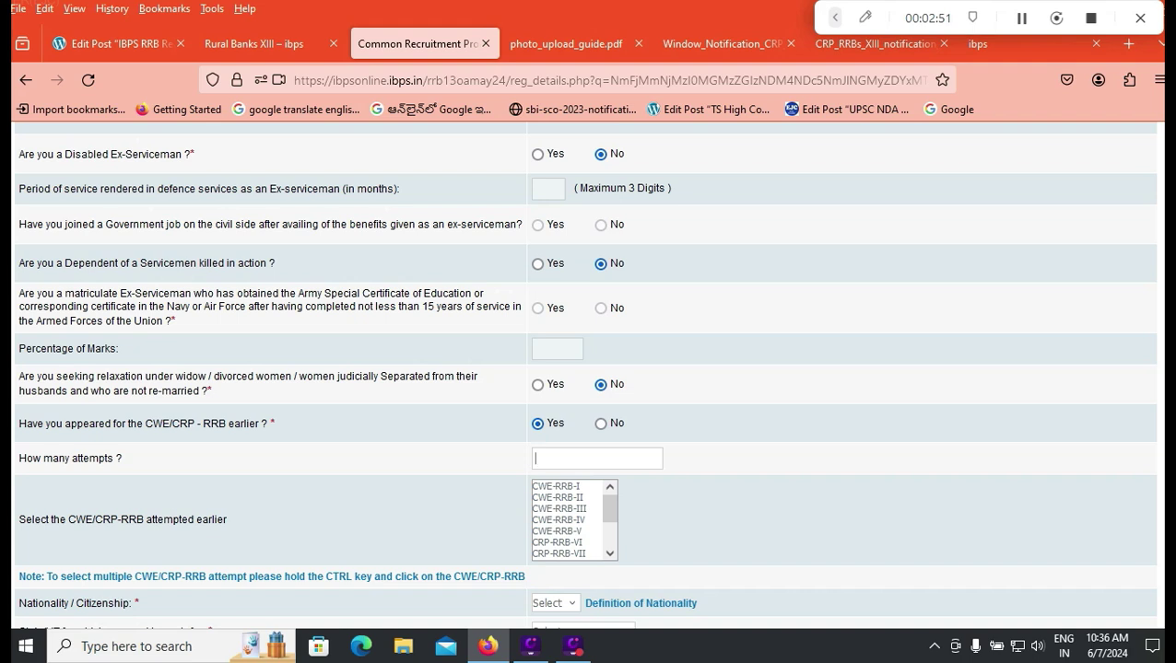
type("1")
scroll(571, 521, "down", 2)
left_click(560, 554)
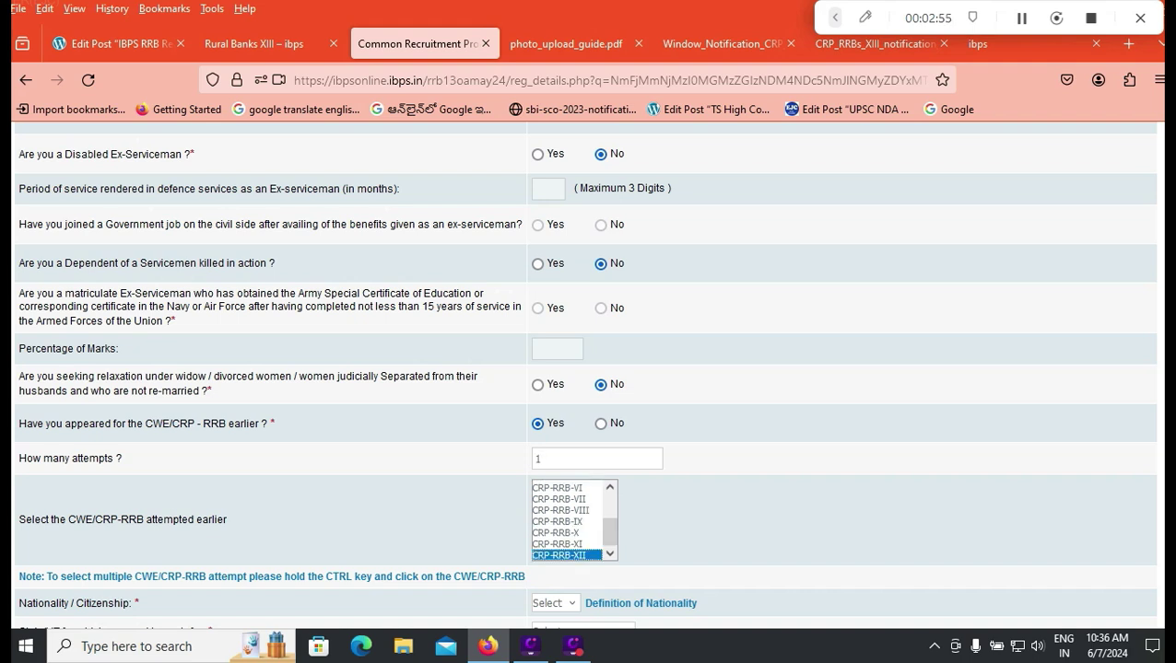
left_click(600, 423)
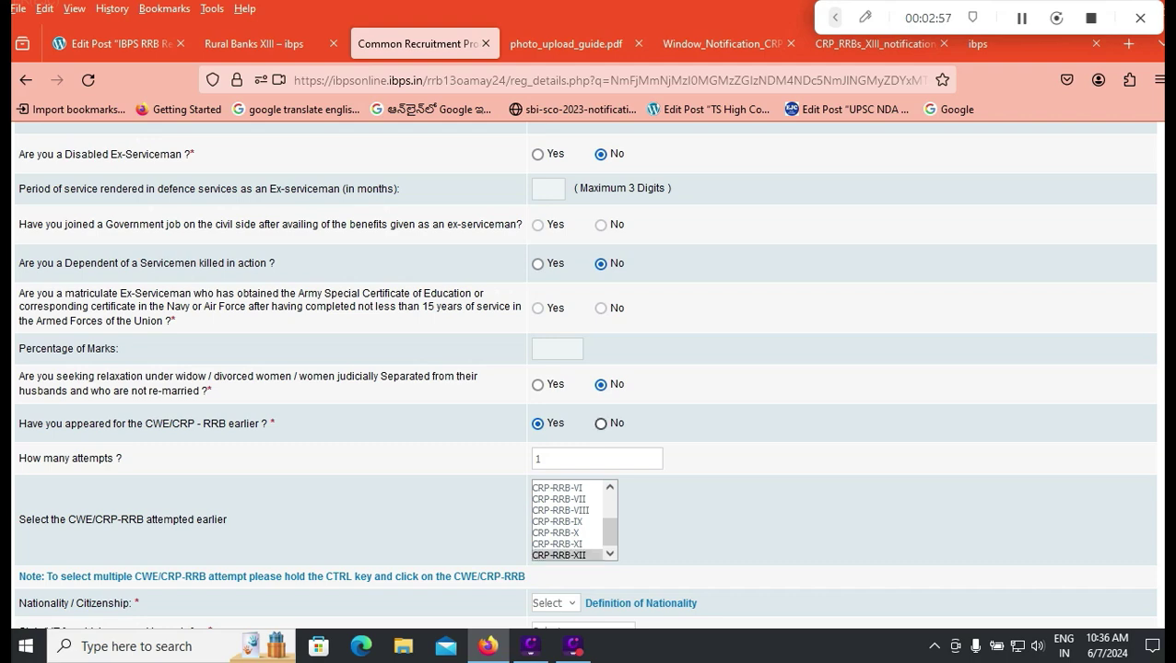
scroll(586, 374, "down", 3)
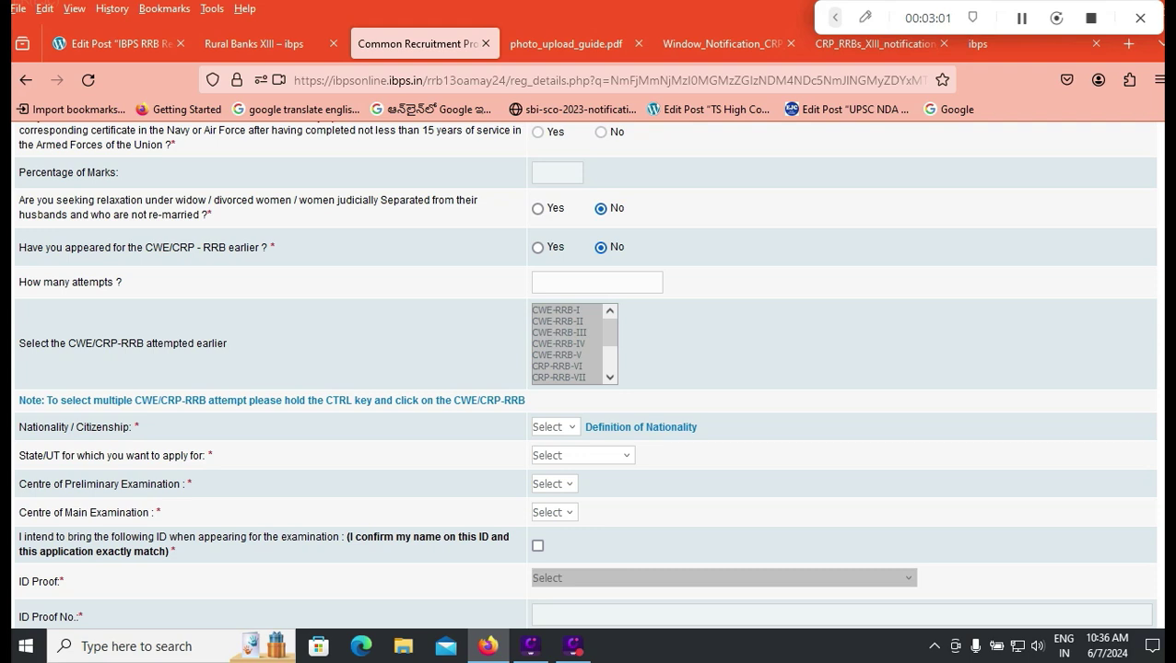
Step: Set nationality to Indian and State/UT to Andhra Pradesh, then switch to the notification PDF
left_click(554, 427)
left_click(560, 469)
left_click(582, 455)
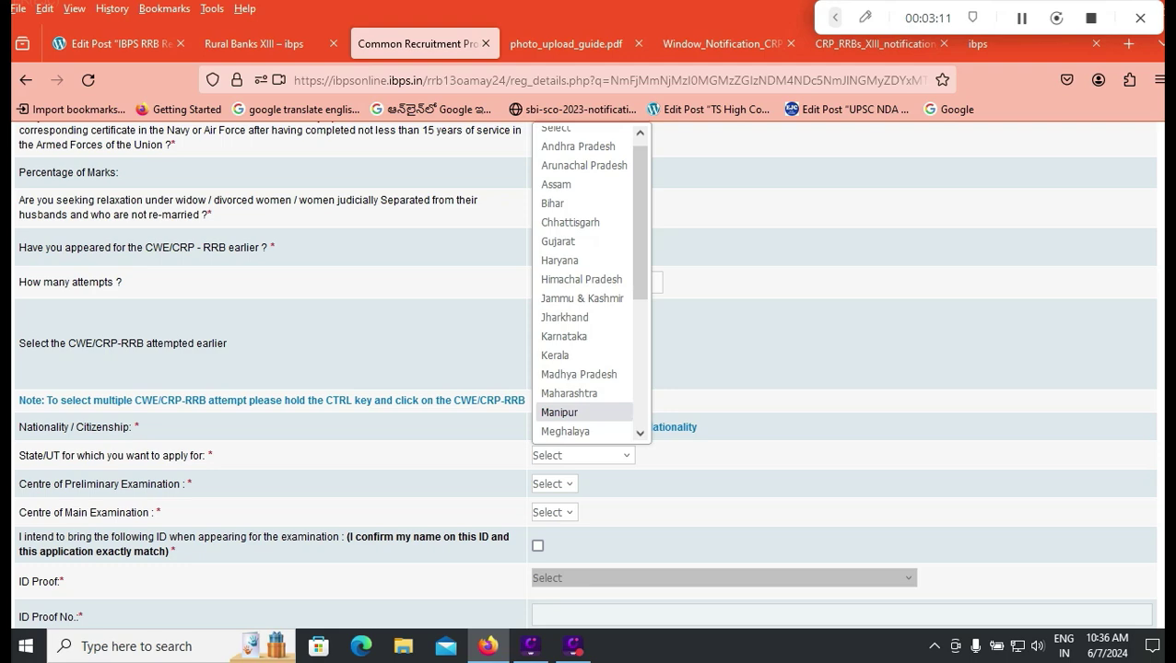
left_click(577, 147)
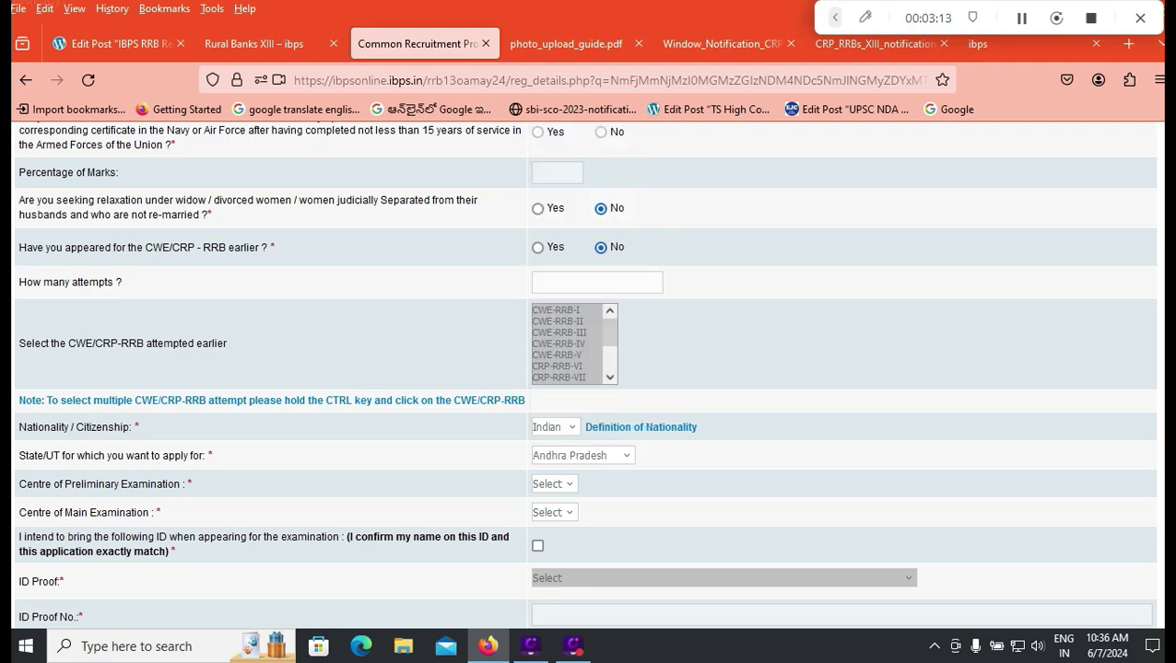
left_click(875, 43)
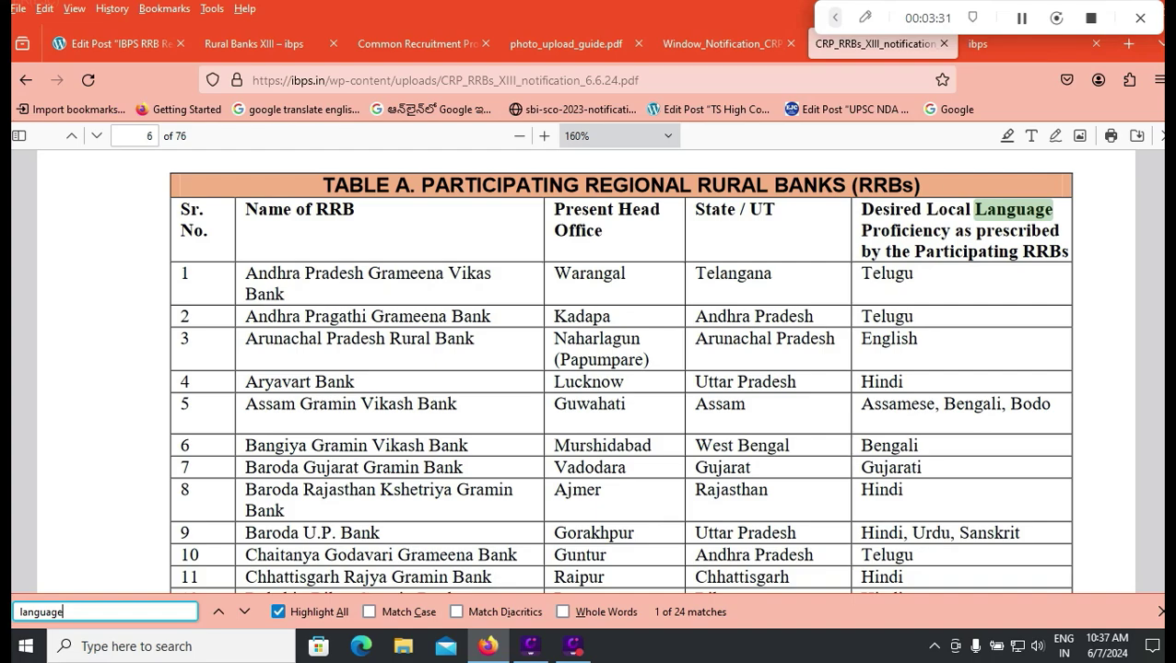
Step: Scan Table A for each RRB's required local language, then go back to the application form
scroll(619, 369, "down", 5)
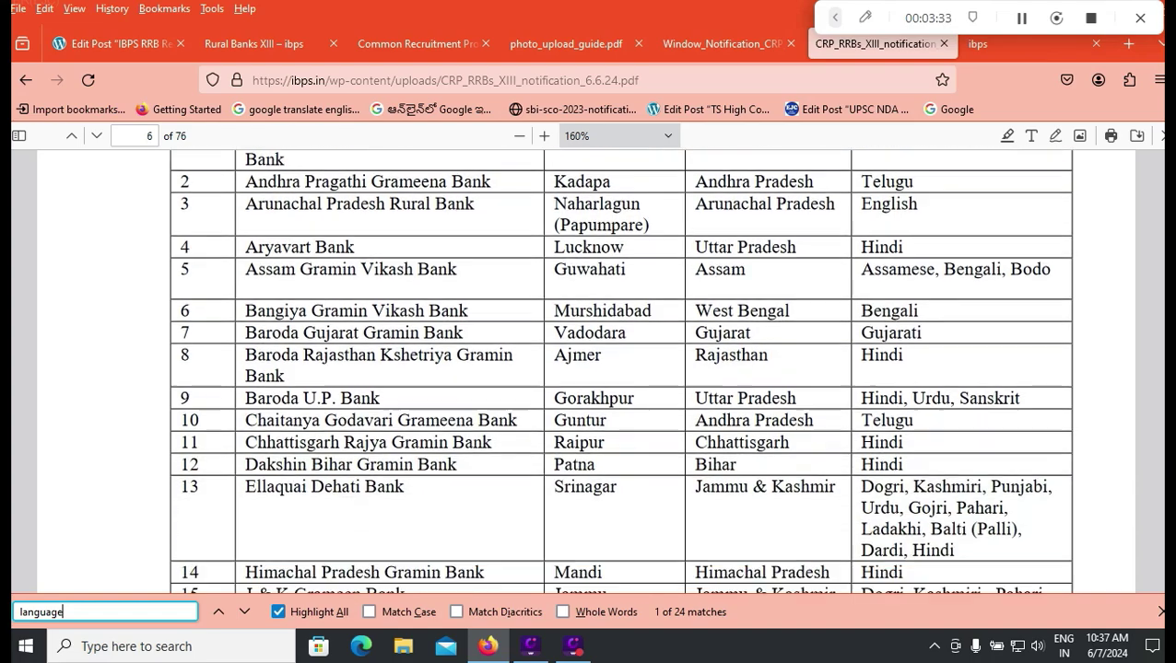
scroll(619, 369, "down", 8)
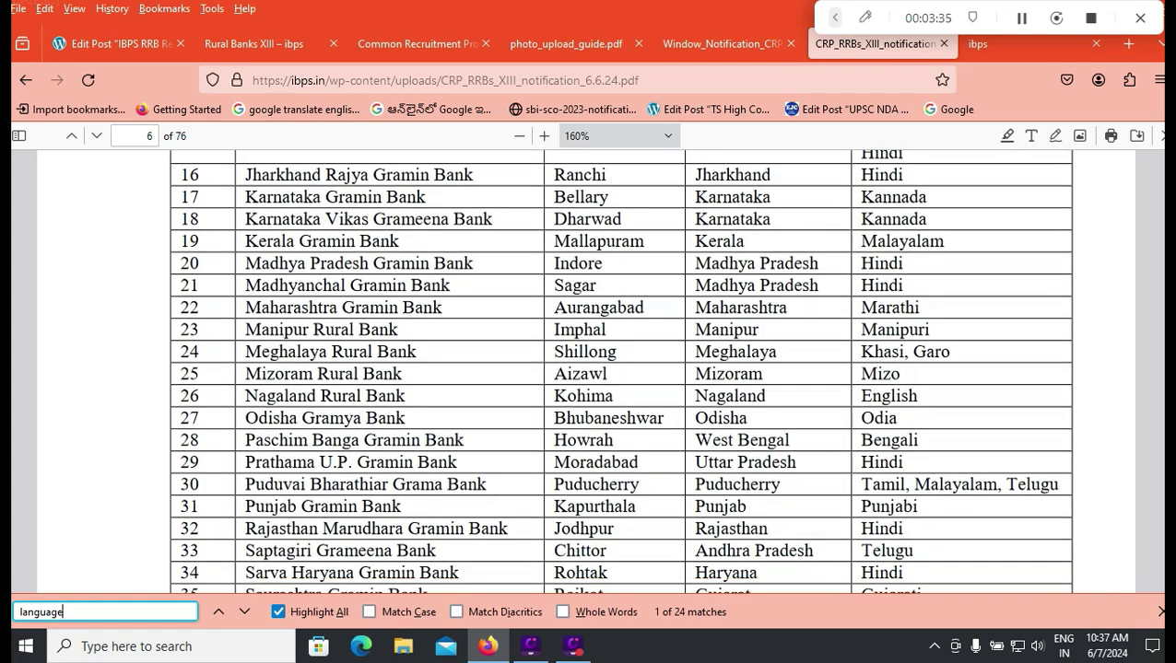
scroll(620, 369, "up", 3)
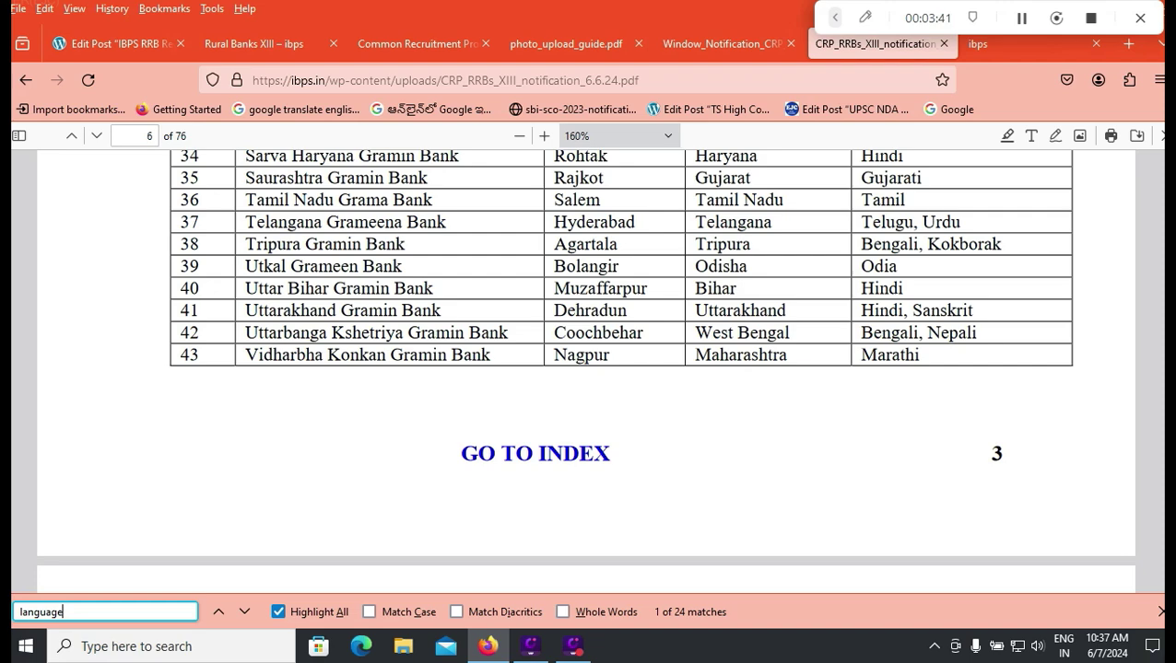
scroll(586, 369, "up", 4)
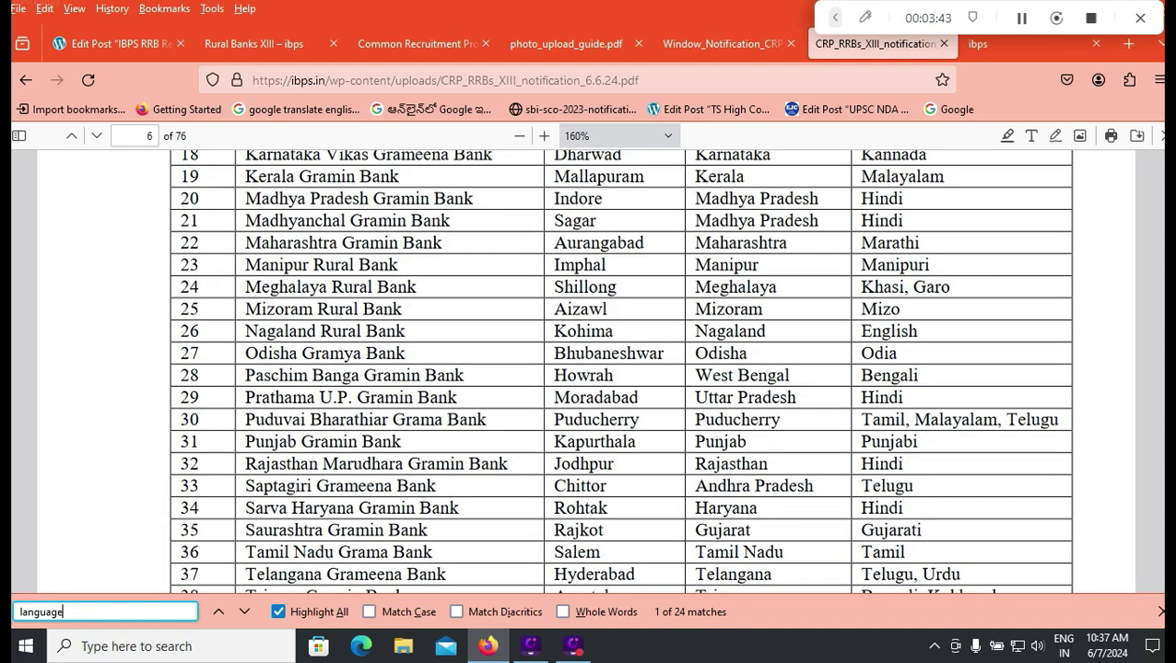
left_click(267, 43)
Step: Compare preliminary exam centres under Telangana, then switch the state back to Andhra Pradesh
left_click(415, 43)
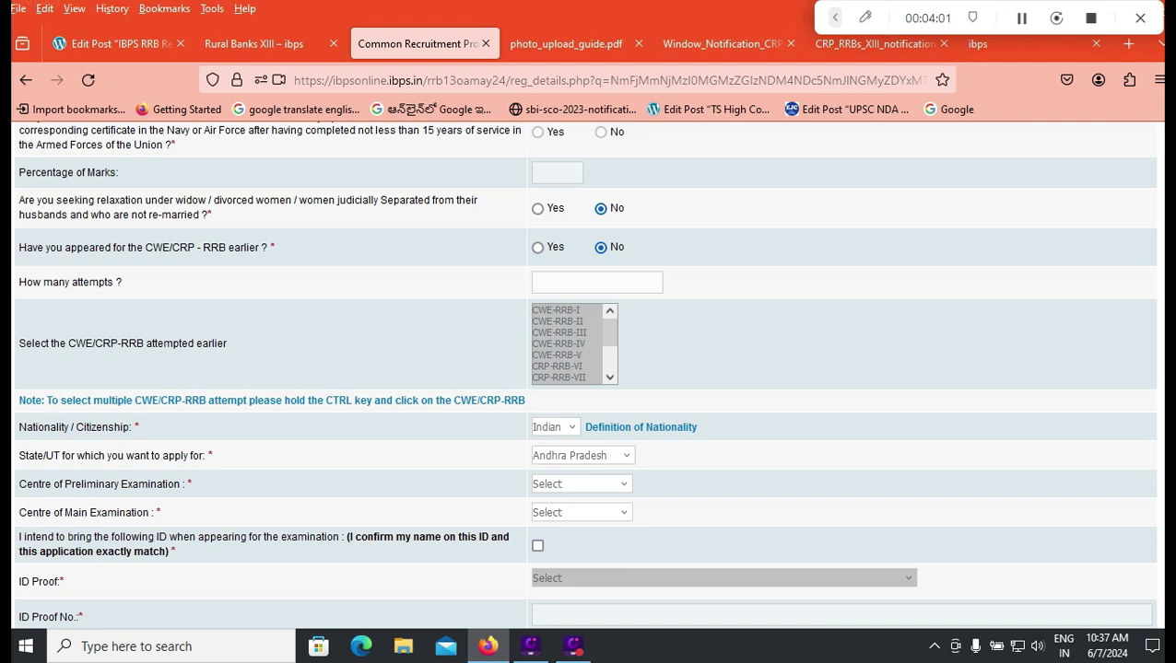
left_click(580, 483)
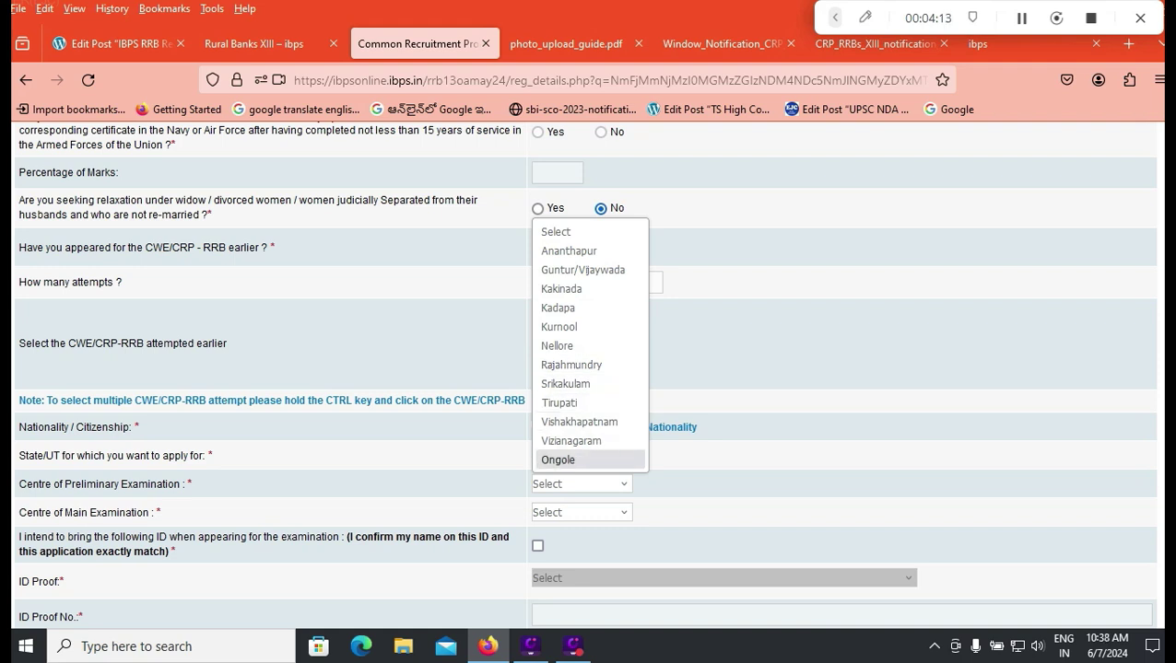
left_click(583, 455)
left_click(582, 455)
scroll(589, 354, "down", 5)
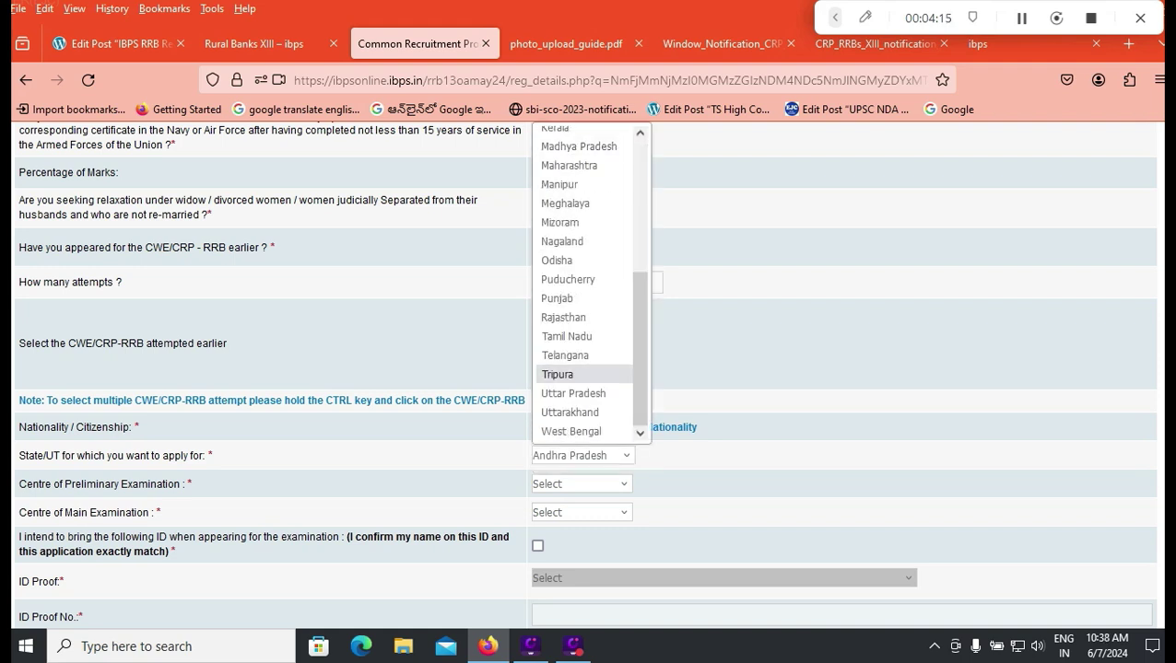
left_click(565, 355)
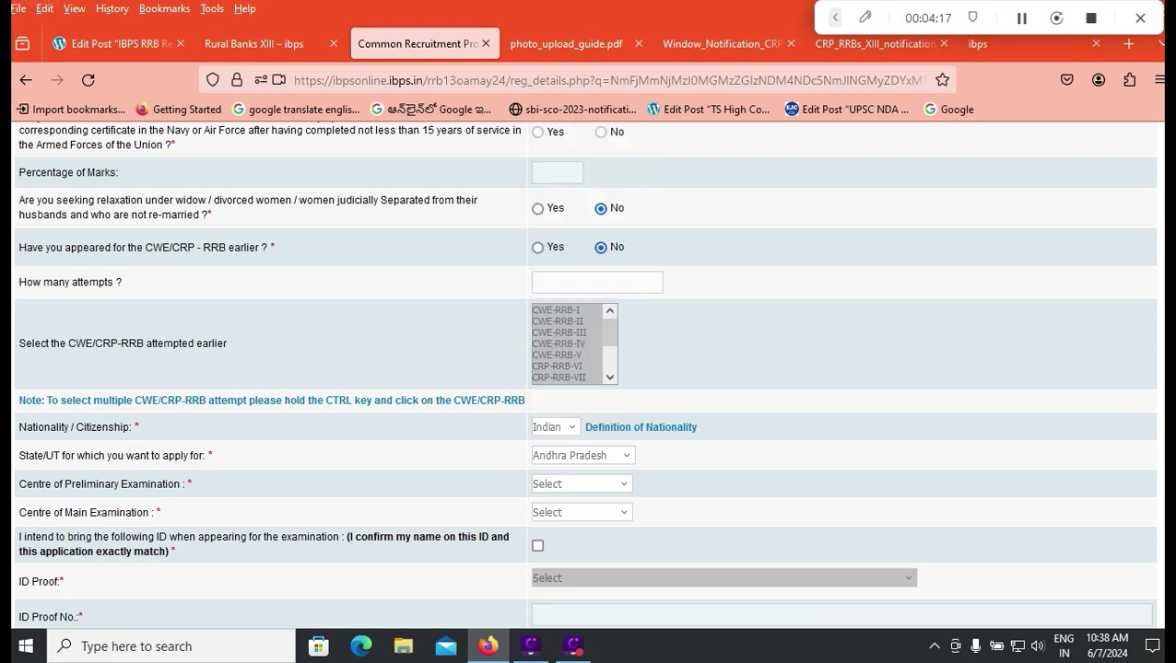
left_click(599, 484)
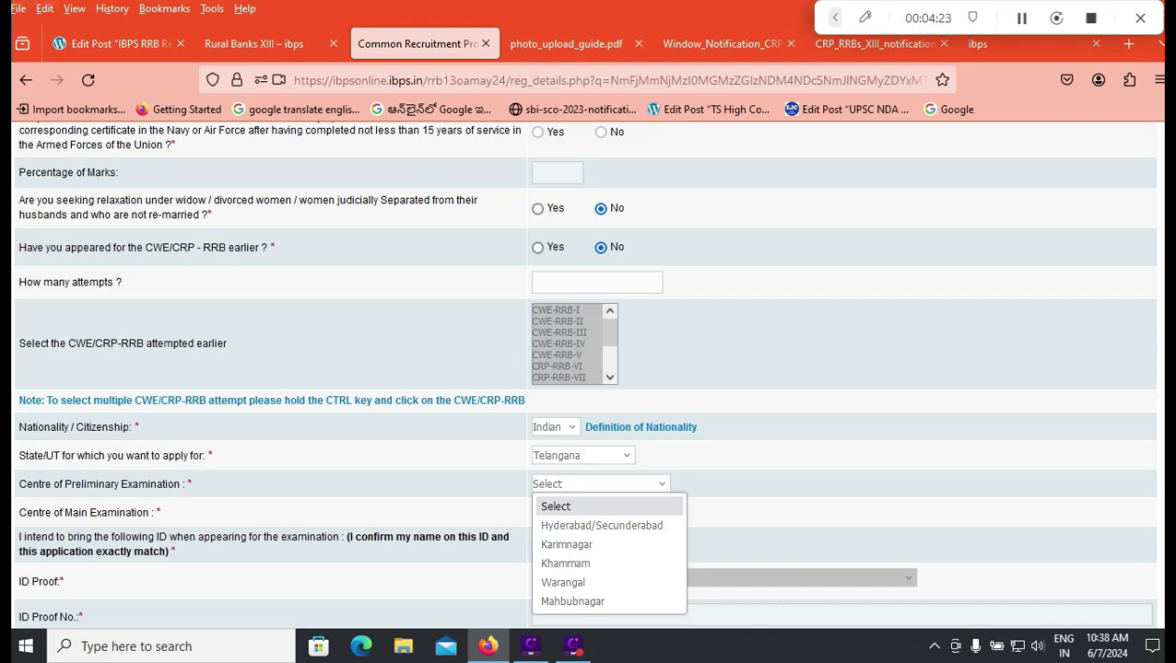
left_click(582, 455)
left_click(583, 455)
scroll(590, 276, "up", 7)
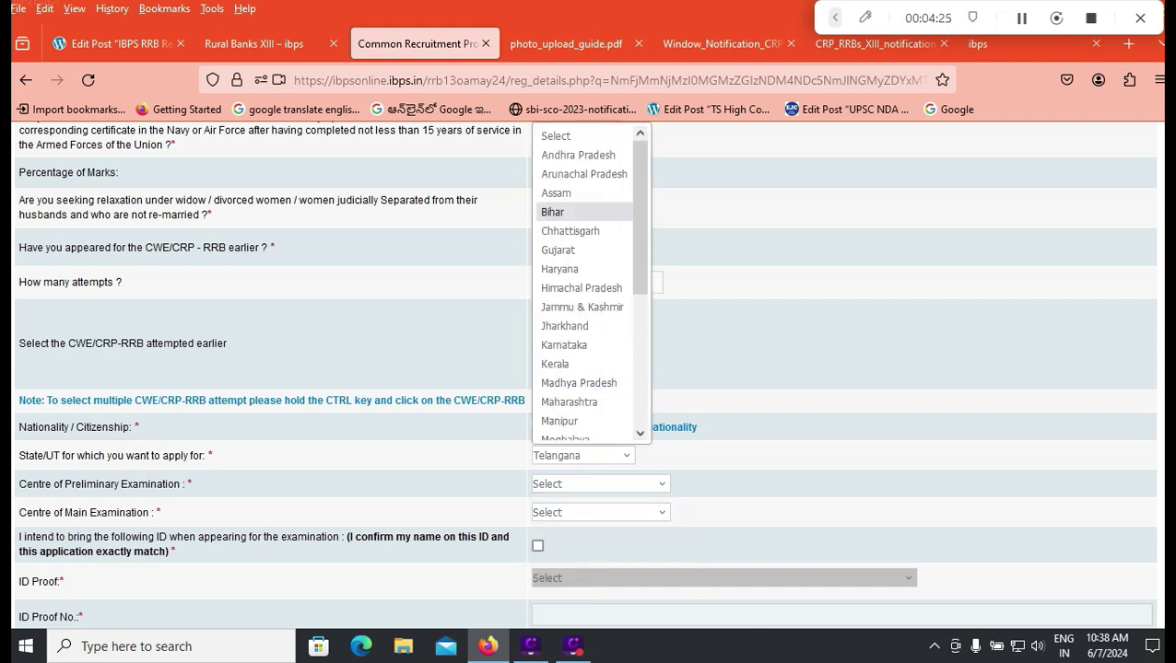
left_click(577, 155)
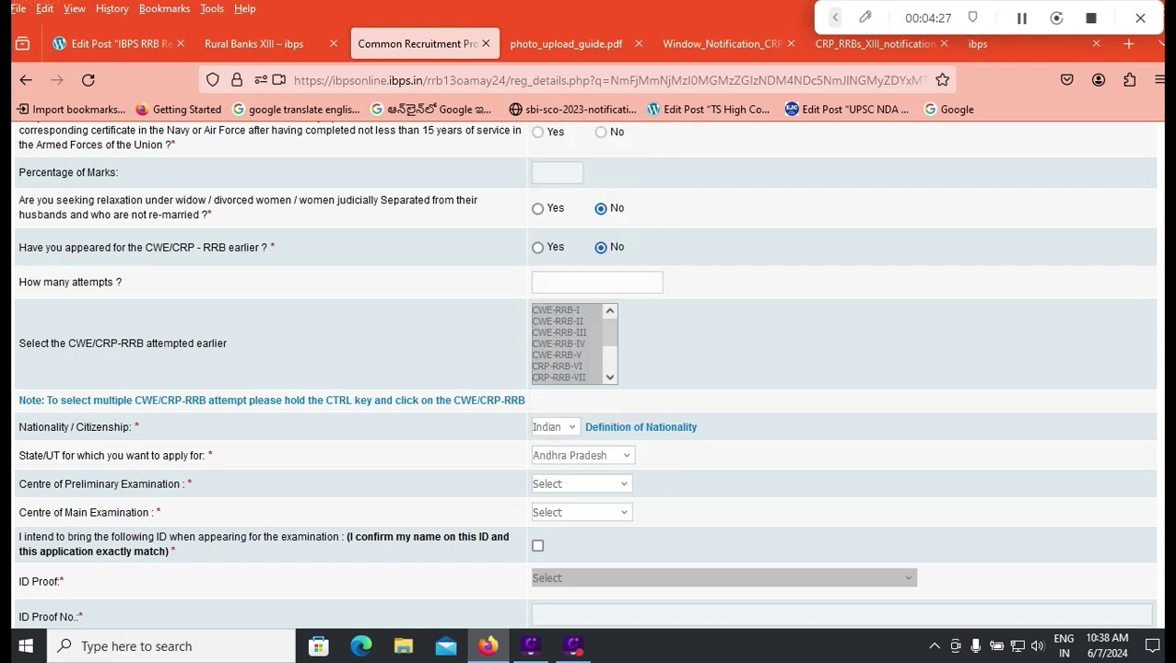
Step: Pick Tirupati as the preliminary centre and check Telangana's main exam centres
left_click(580, 483)
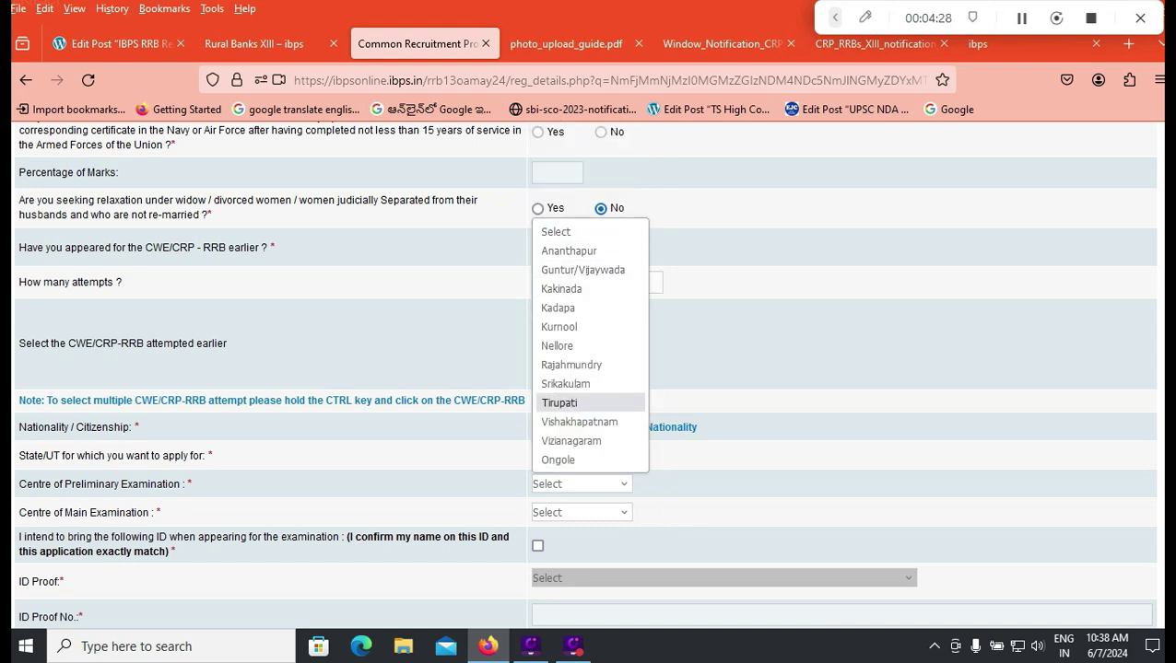
left_click(559, 403)
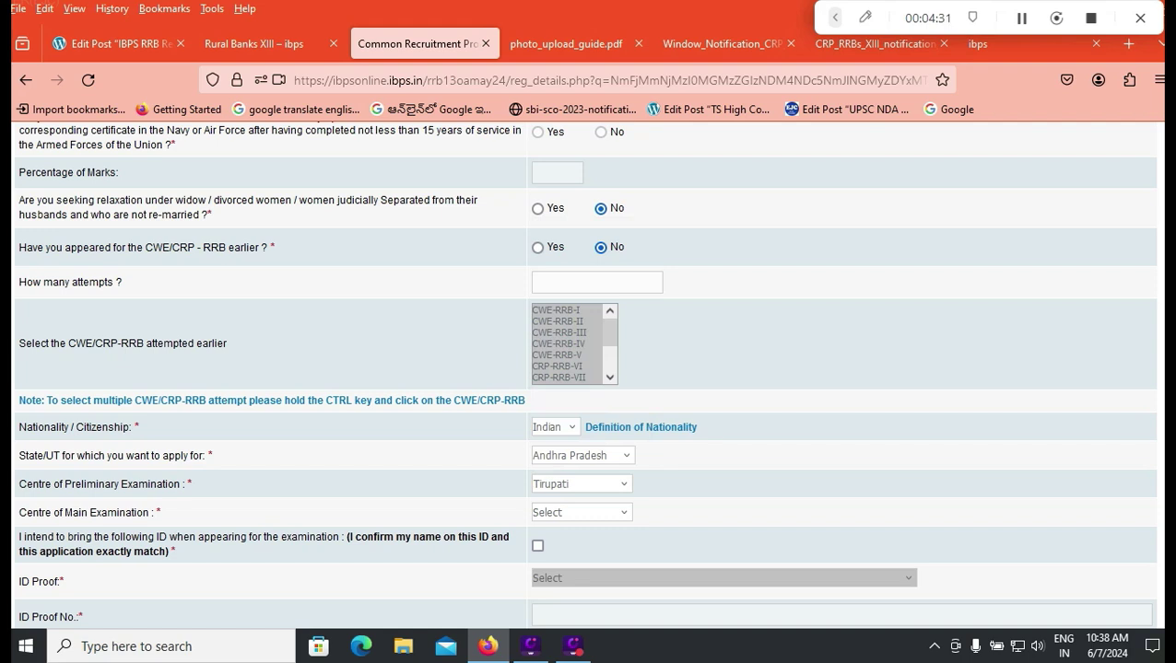
left_click(581, 512)
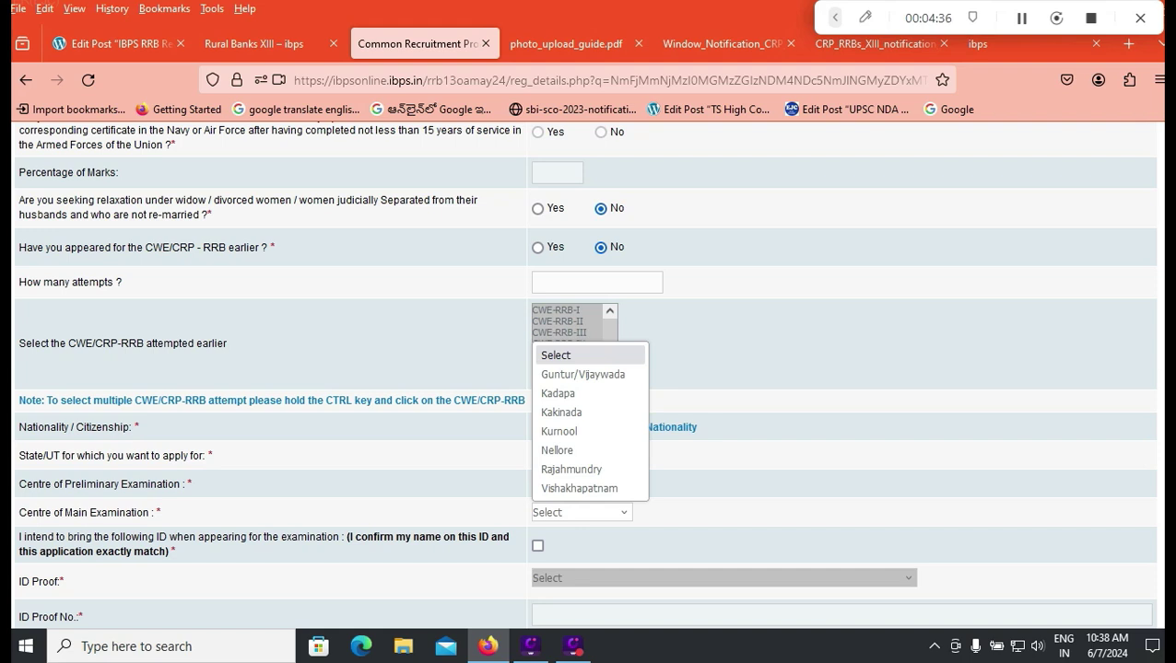
key("Escape")
left_click(581, 455)
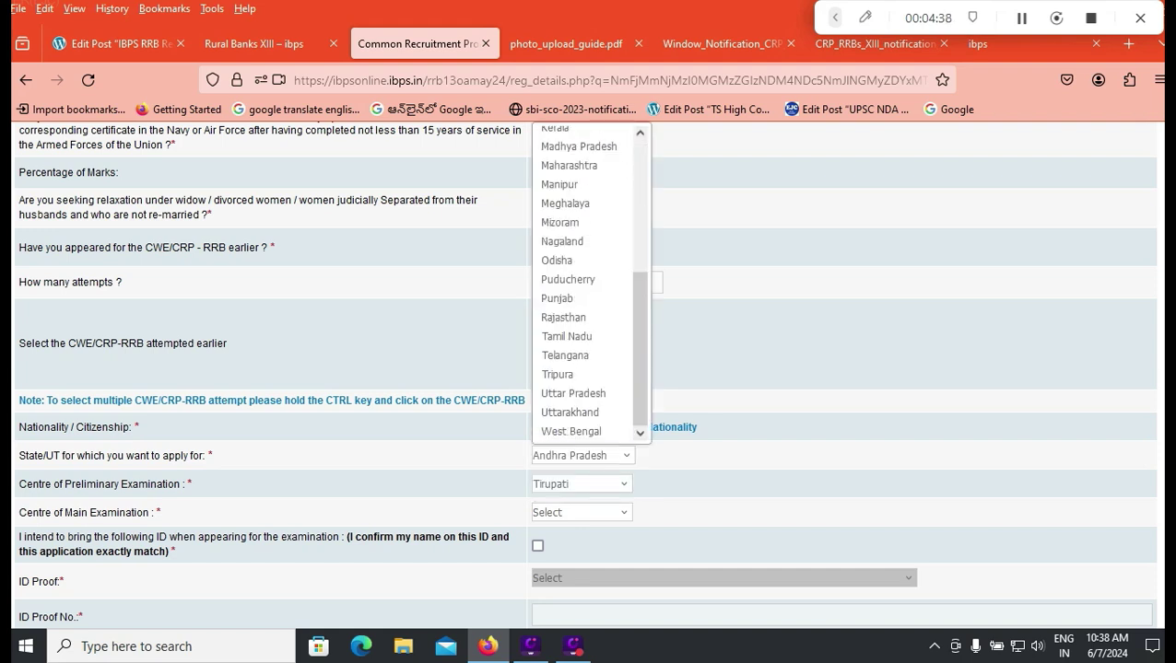
left_click(565, 355)
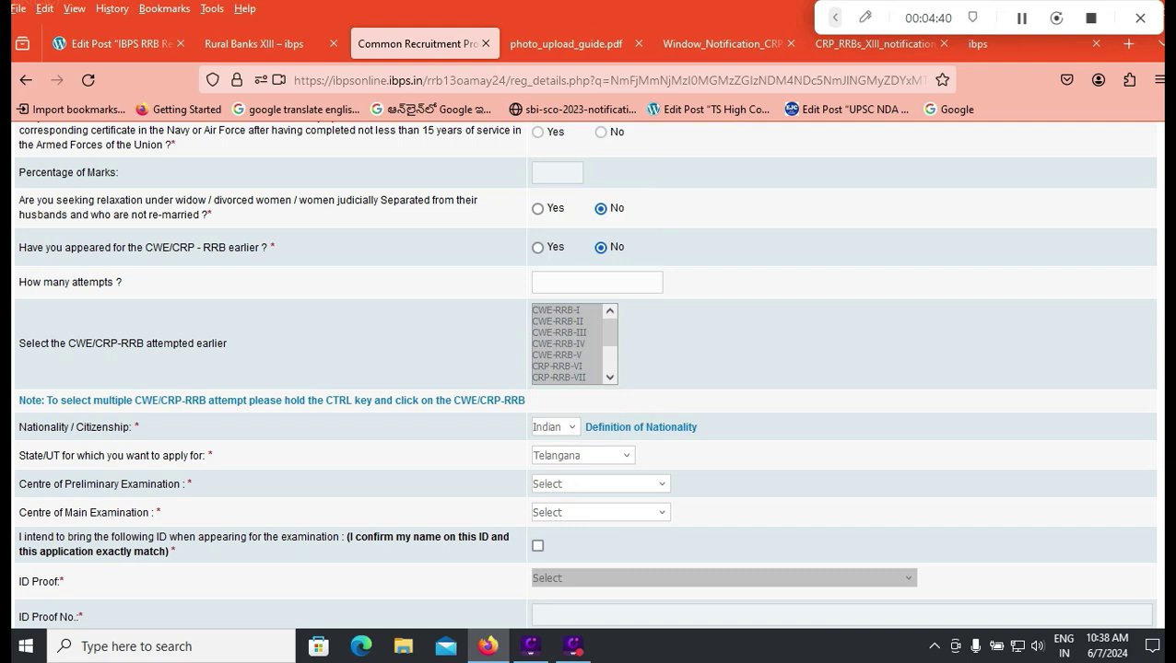
left_click(600, 512)
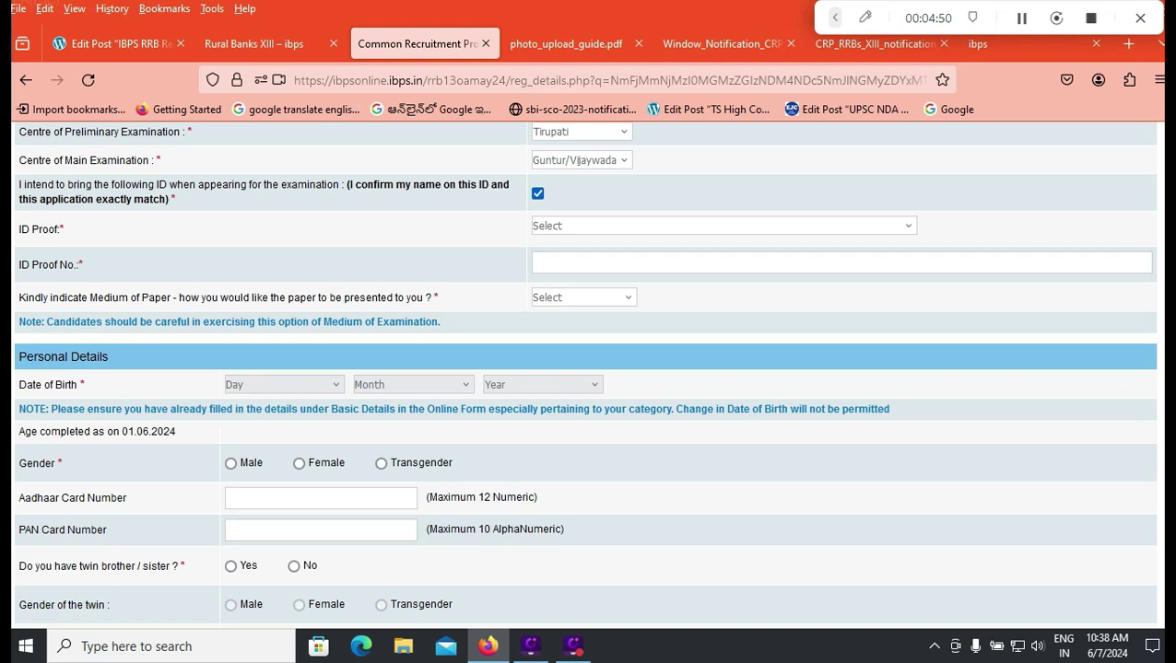
Step: Re-tick the ID name confirmation and browse the ID proof types, briefly picking Bank Passbook
left_click(537, 193)
left_click(537, 193)
left_click(723, 226)
key("Down")
key("Down")
key("Down")
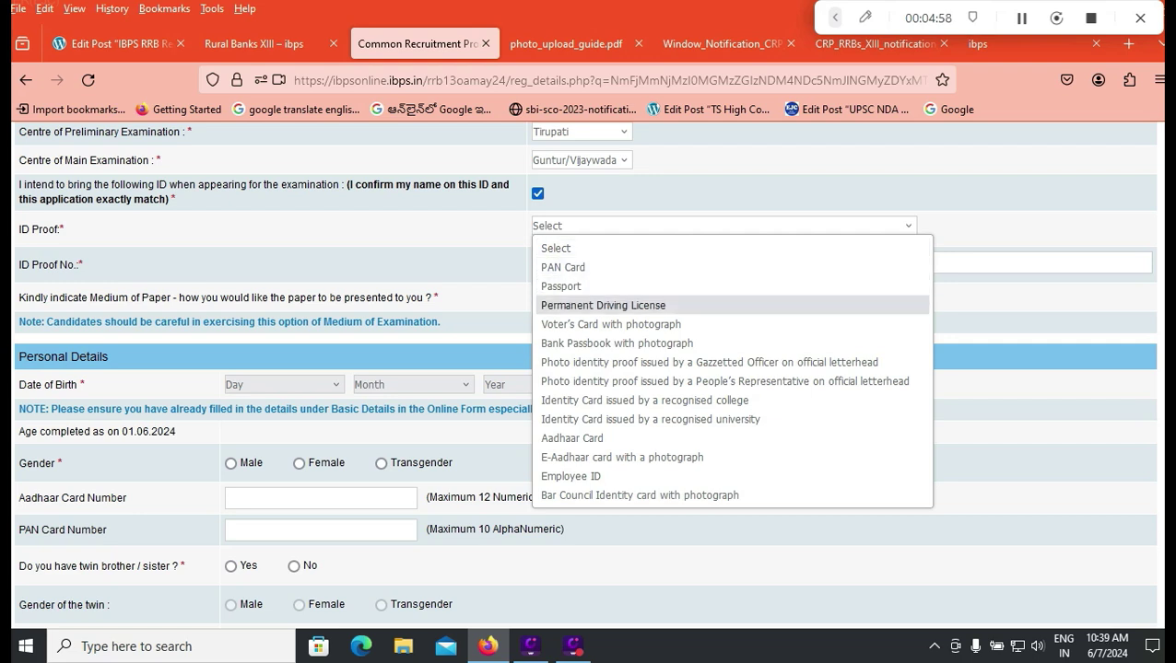
key("Down")
key("Down")
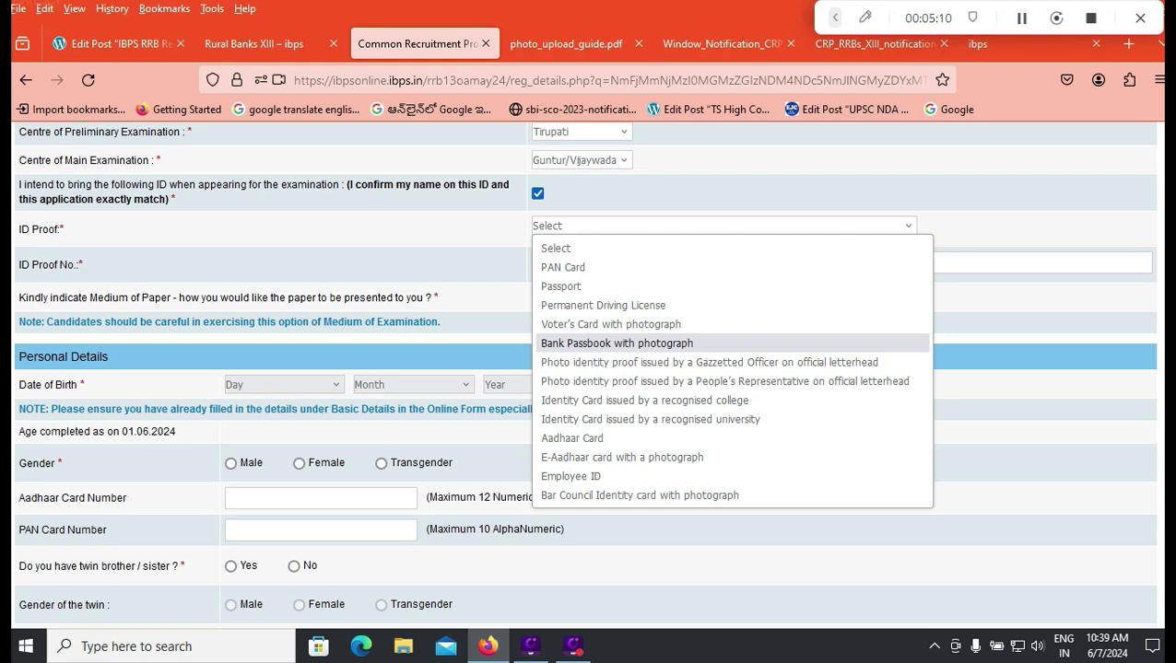
key("Return")
key("alt+Down")
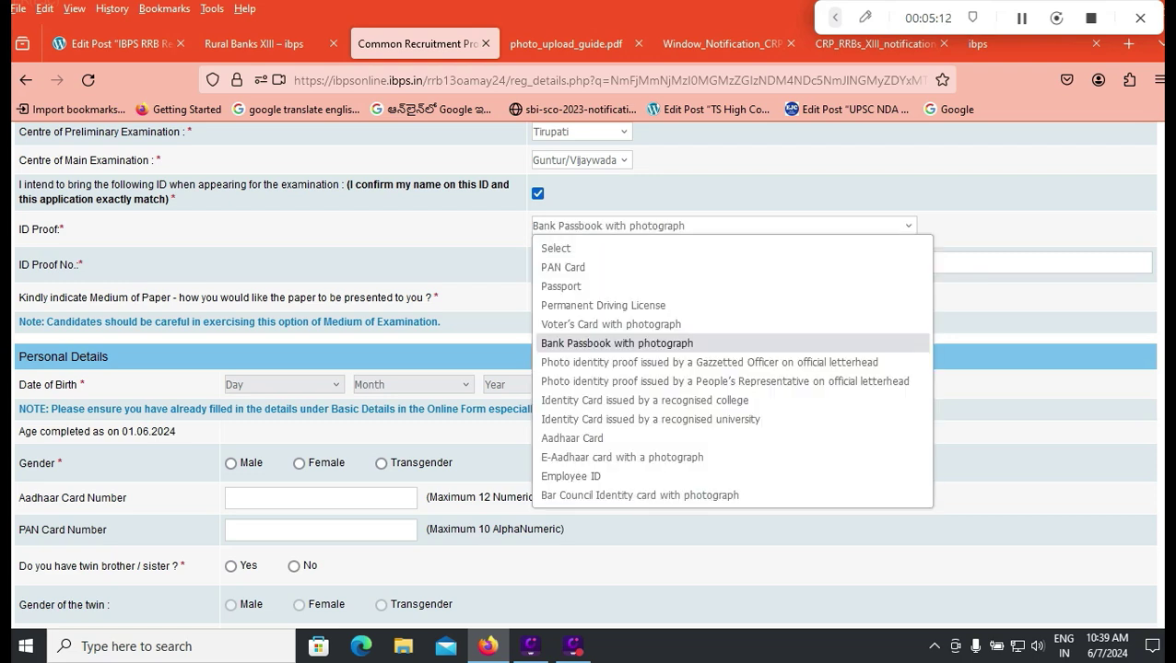
key("Down")
key("Down")
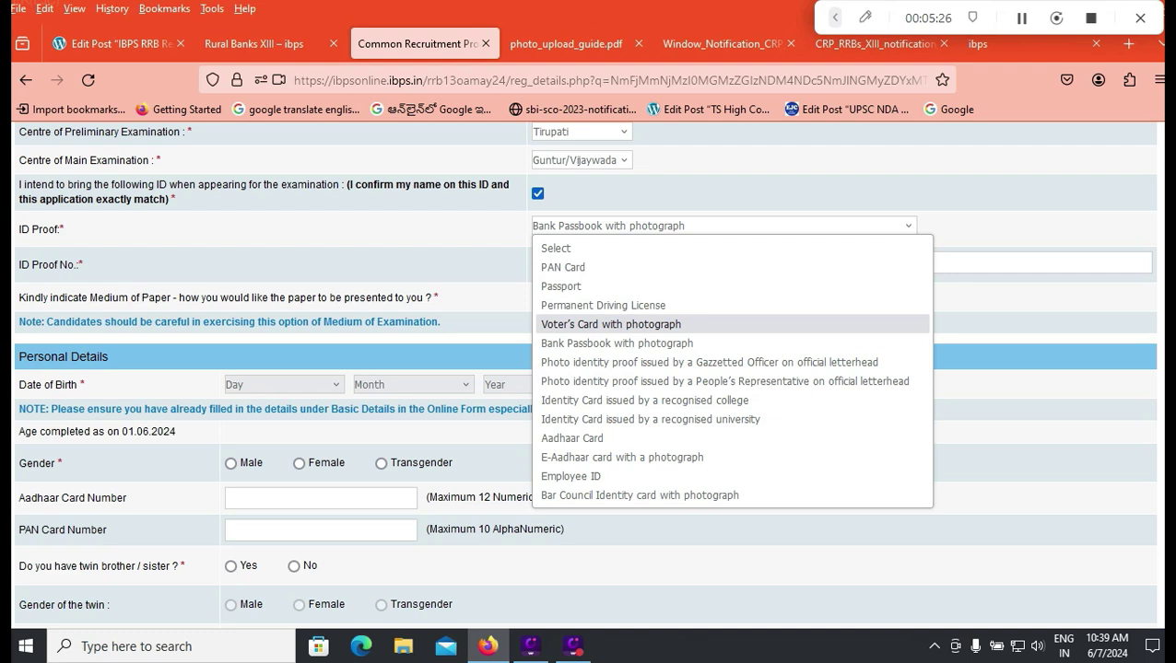
key("Escape")
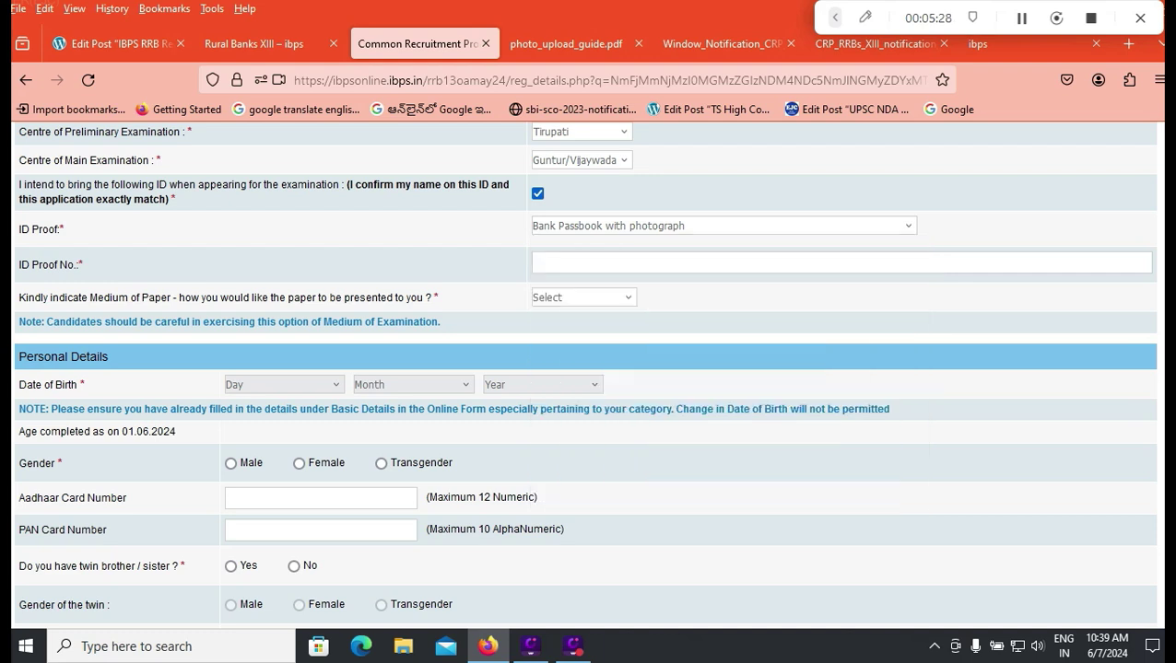
Step: Choose PAN Card as ID proof and set the paper medium to English and Telugu
left_click(562, 226)
left_click(562, 267)
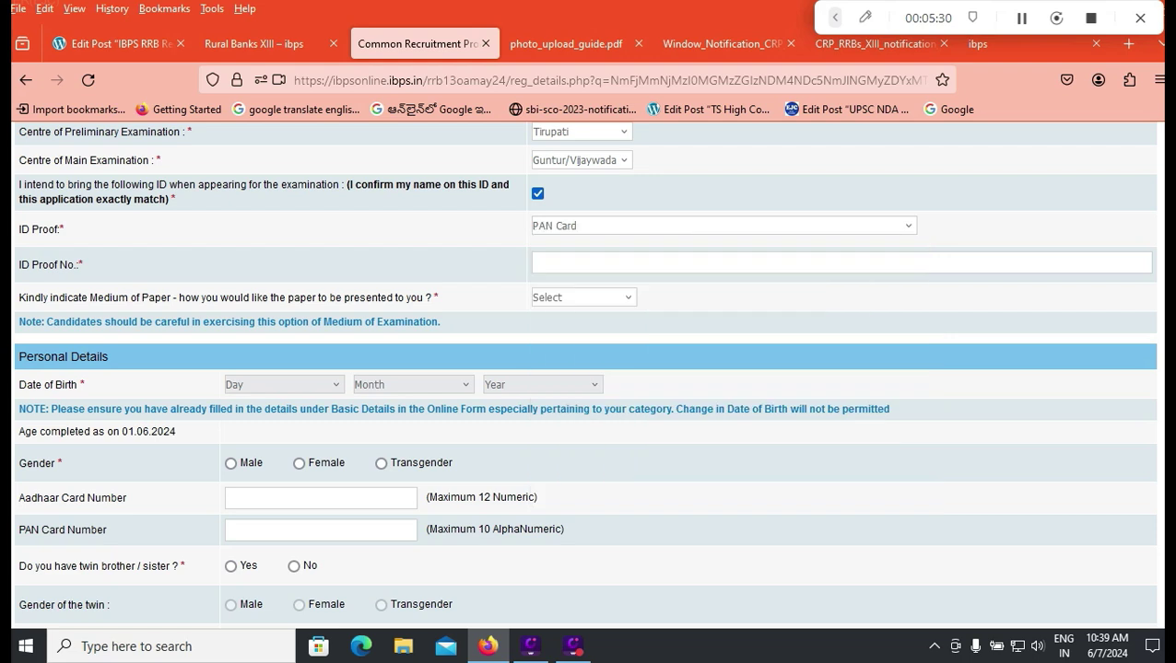
left_click(645, 263)
left_click(583, 297)
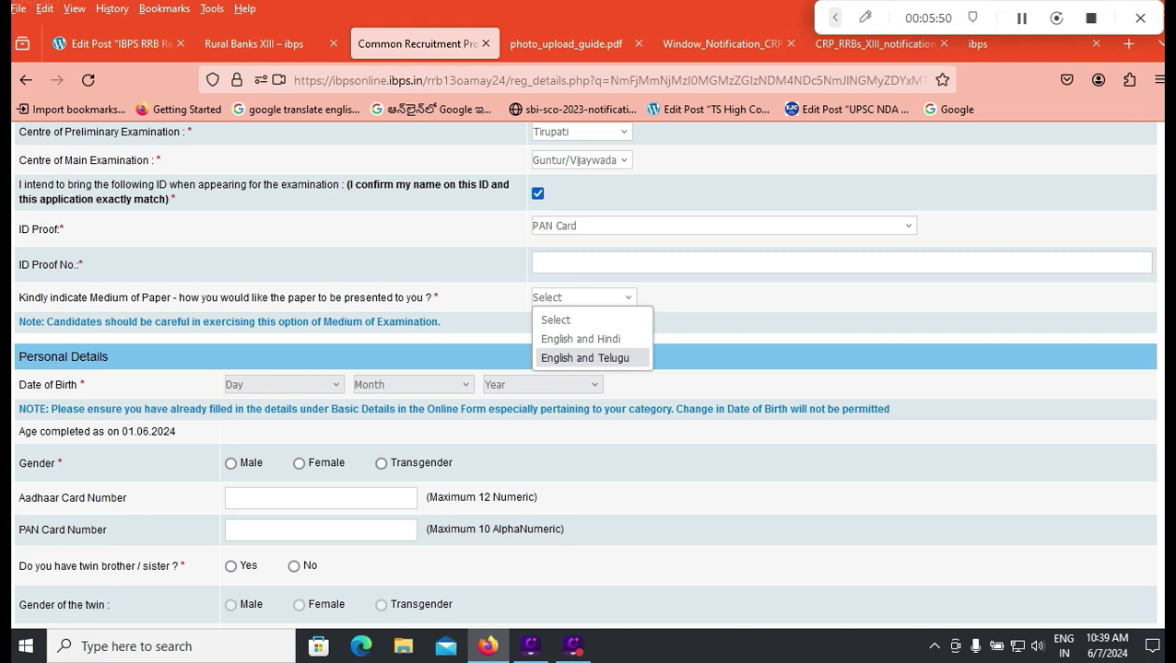
key("Return")
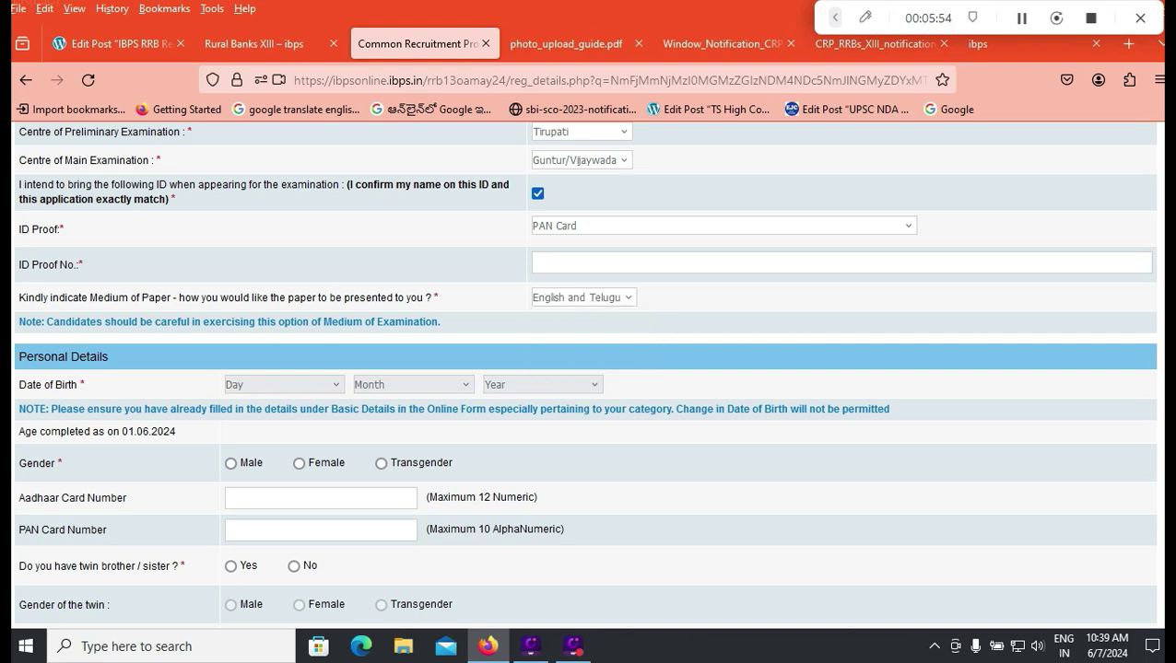
Step: Enter date of birth 01 January 2000 and gender Male, then move to the Aadhaar and PAN fields
scroll(586, 375, "down", 3)
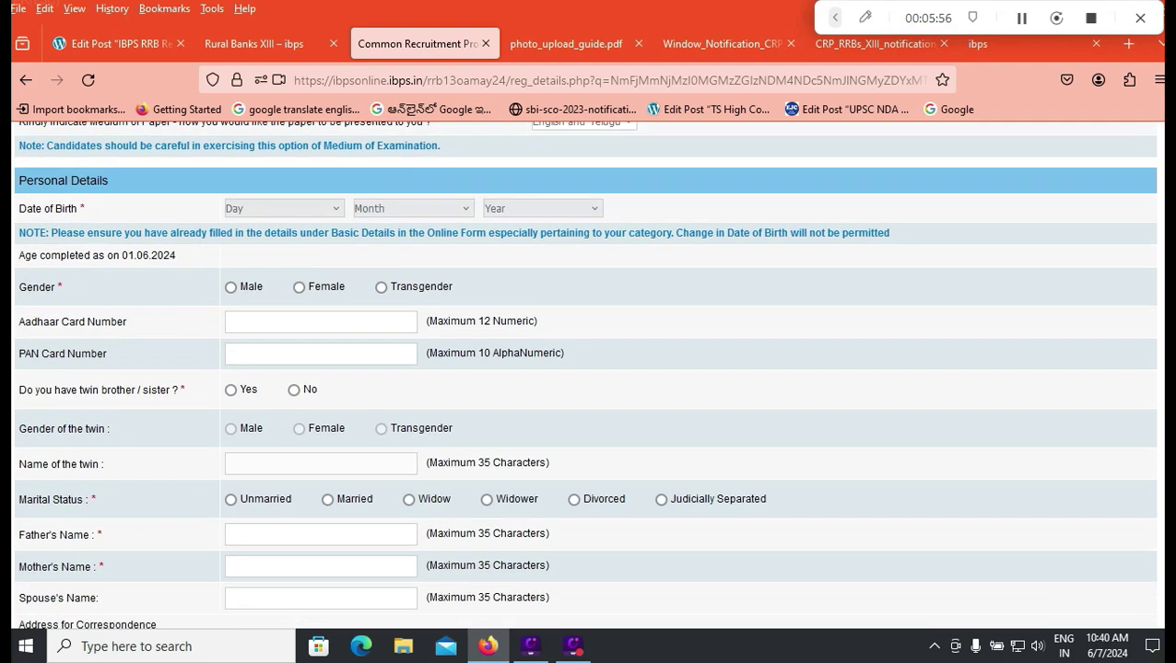
left_click(283, 208)
left_click(249, 248)
left_click(412, 209)
left_click(393, 251)
left_click(541, 208)
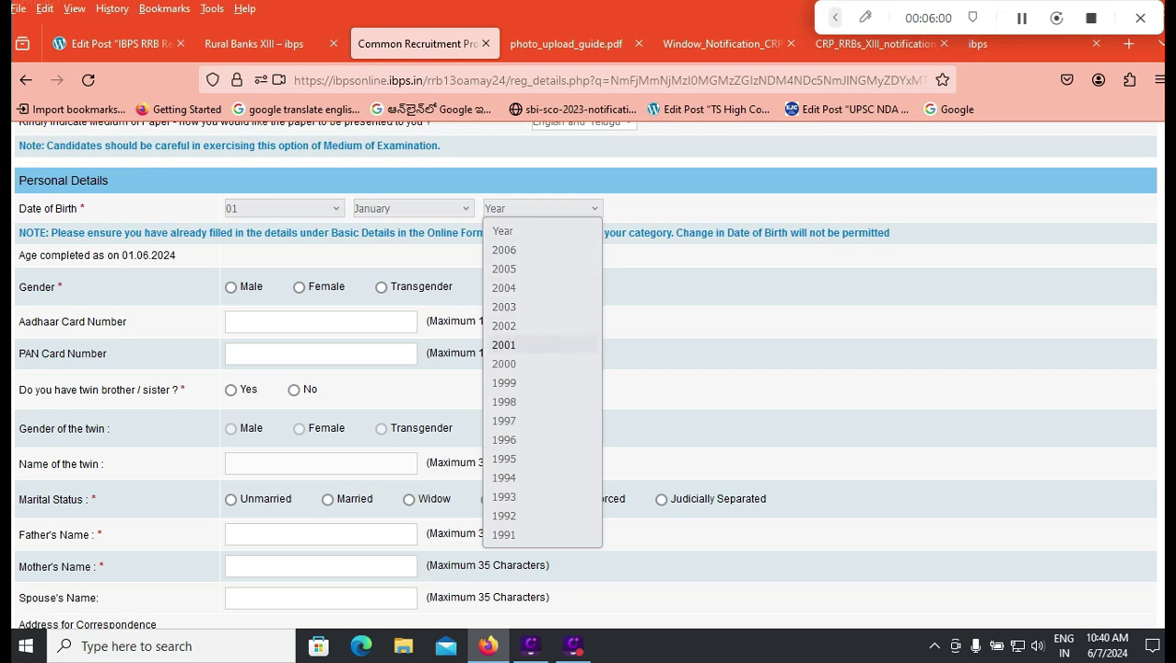
left_click(504, 364)
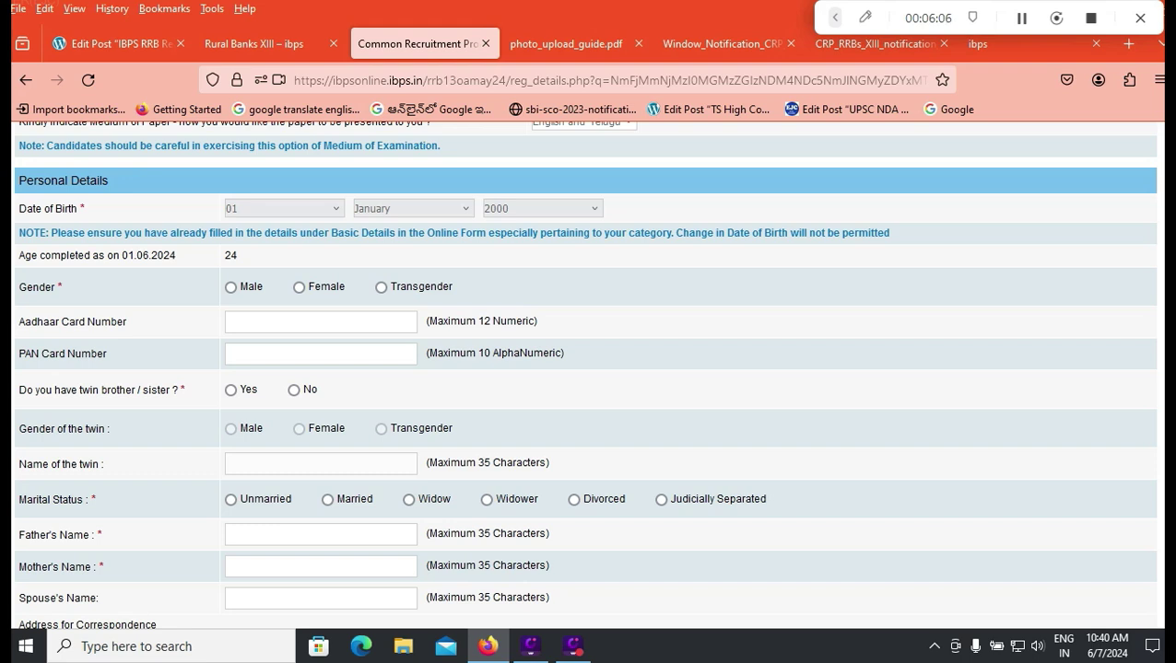
left_click(231, 286)
left_click(230, 322)
left_click(229, 353)
Step: Answer No to the twin question and set marital status to Unmarried
scroll(584, 374, "down", 2)
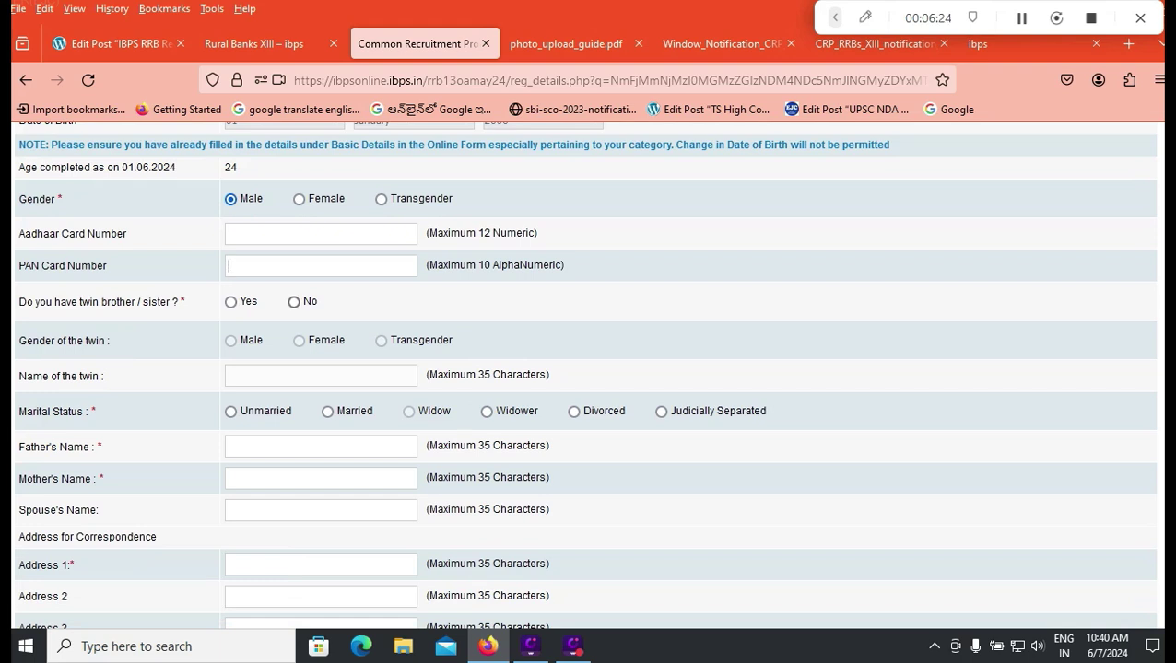
left_click(293, 302)
left_click(230, 411)
Step: Enter the father's and mother's names and correspondence address, and copy it to the permanent address
left_click(276, 446)
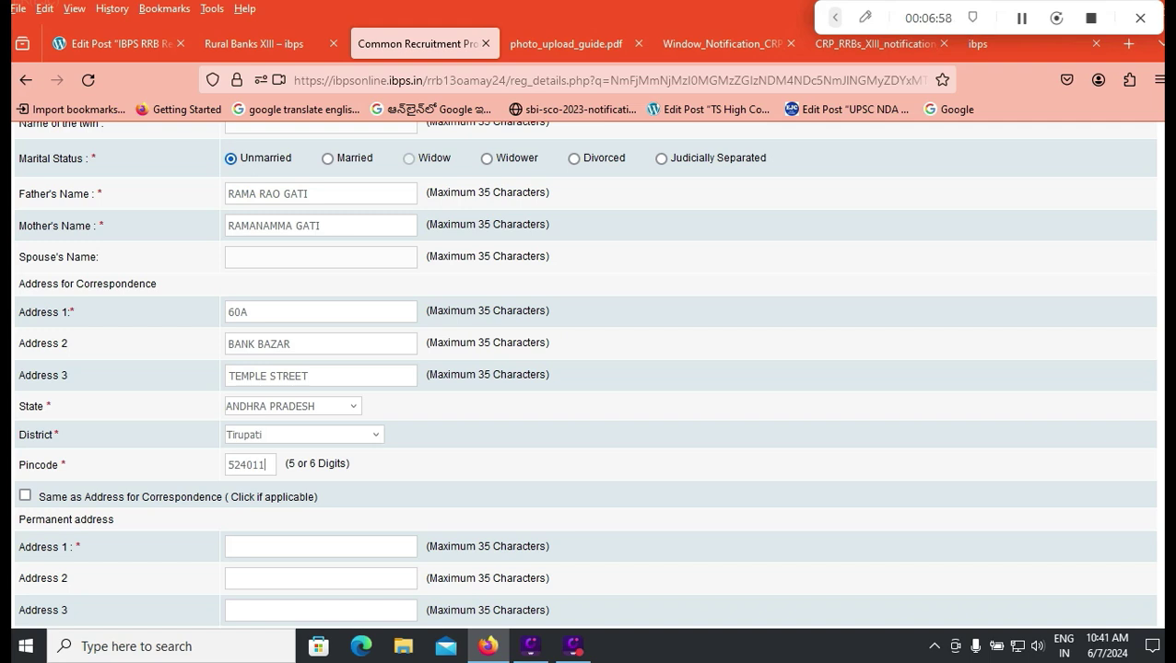
key("Tab")
key("space")
scroll(585, 369, "down", 3)
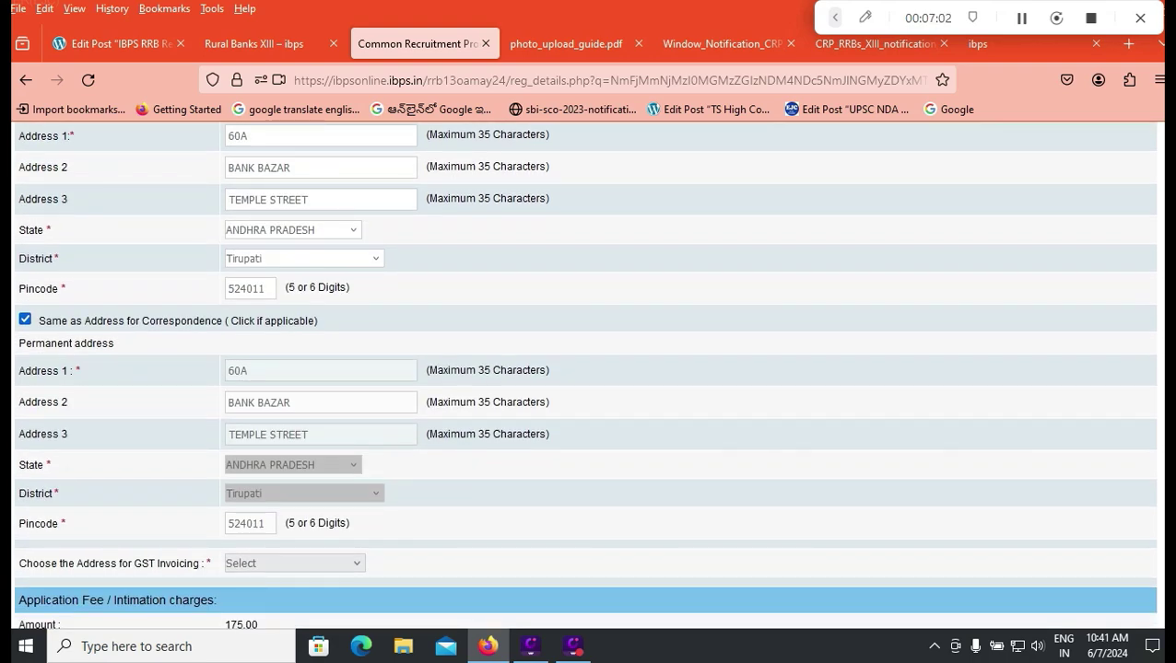
Step: Choose Correspondence Address as the GST invoicing address and validate the basic details
scroll(585, 369, "down", 2)
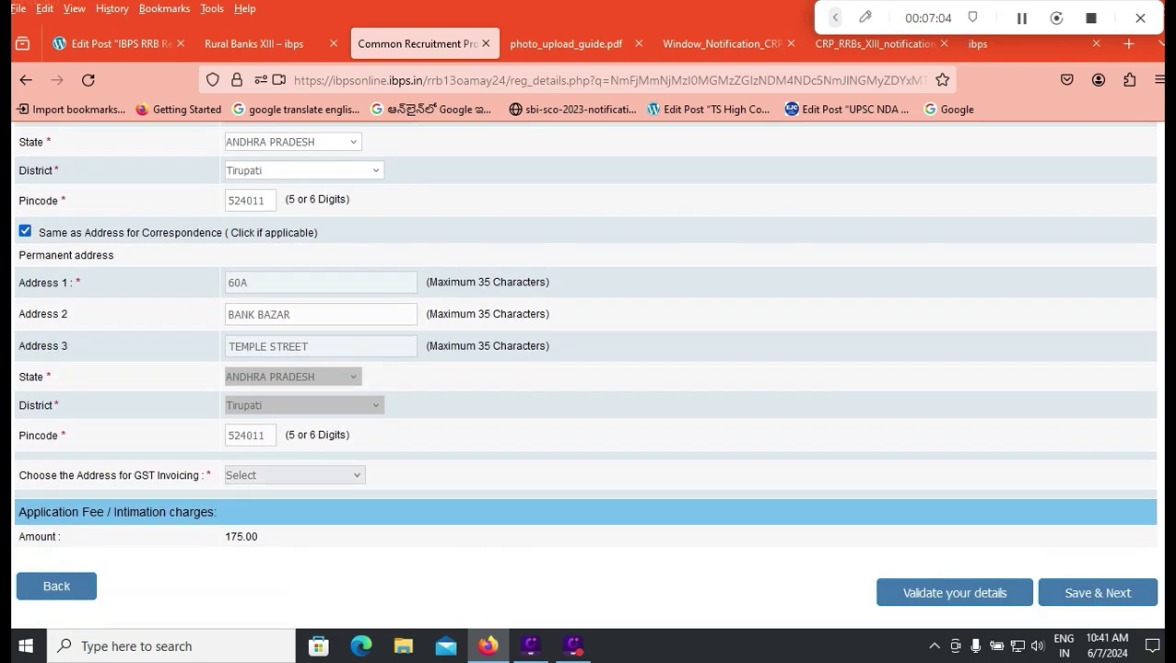
left_click(293, 476)
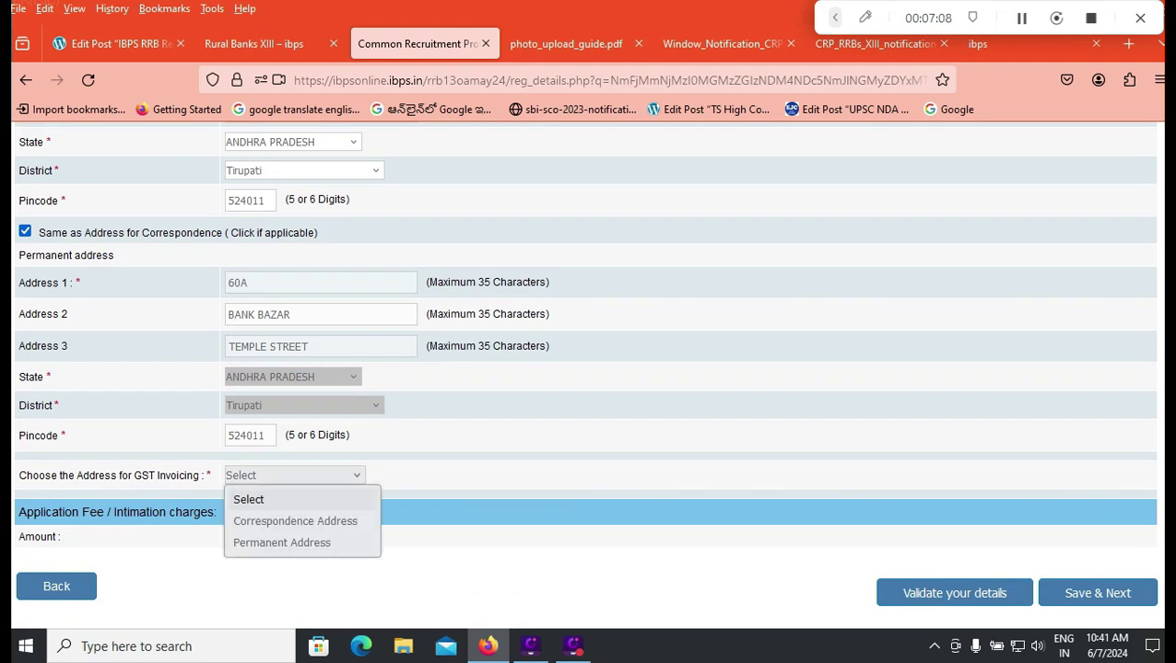
key("Down")
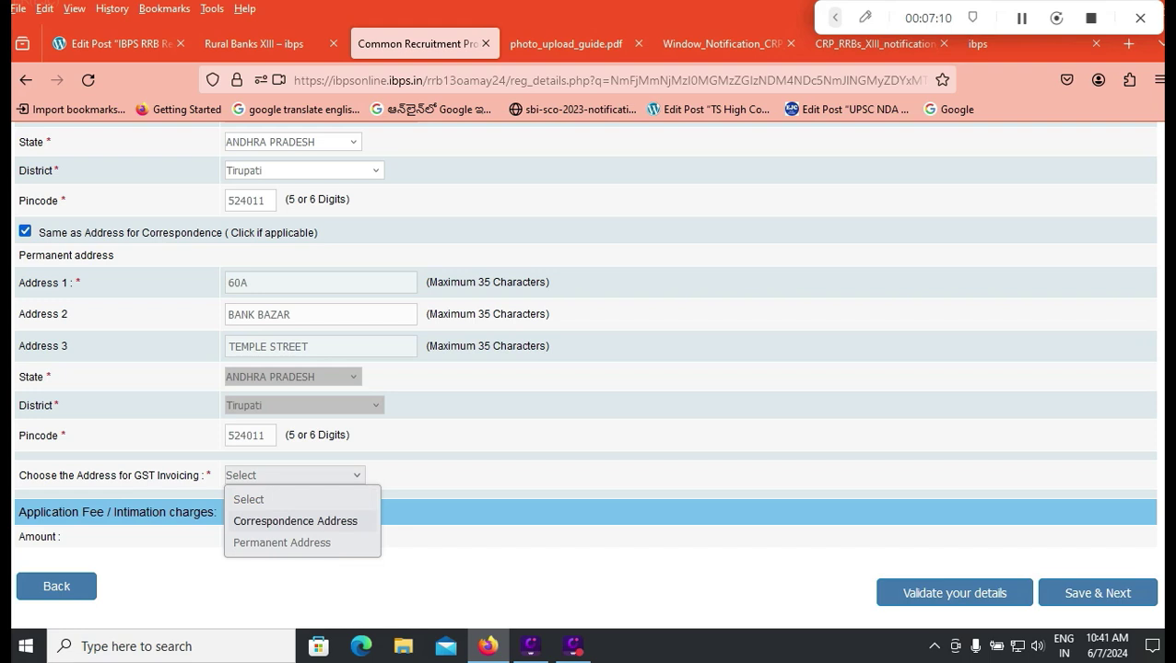
key("Return")
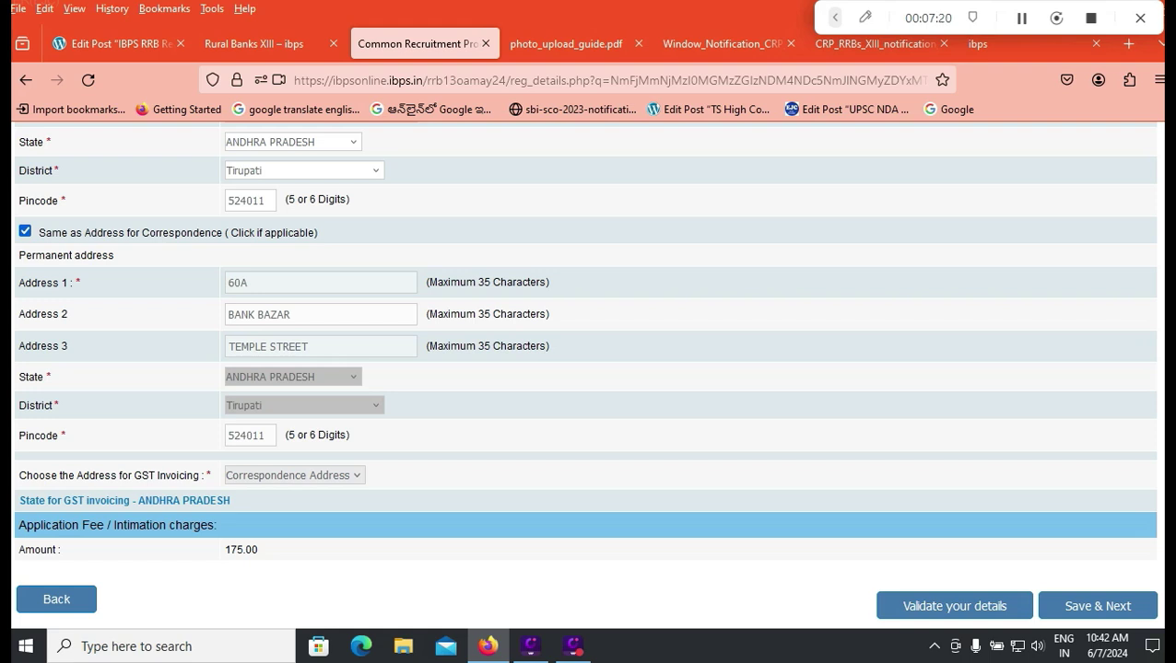
left_click(887, 606)
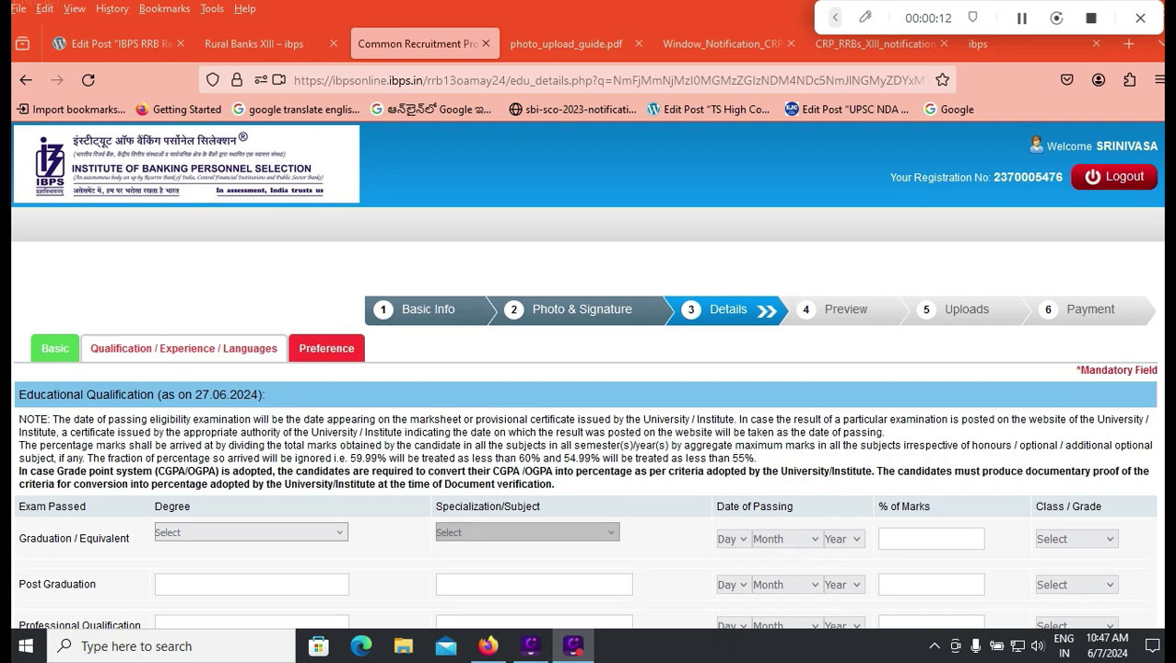
Step: Select Bachelor of Commerce (B.Com) as the graduation degree and specialization
scroll(588, 369, "down", 1)
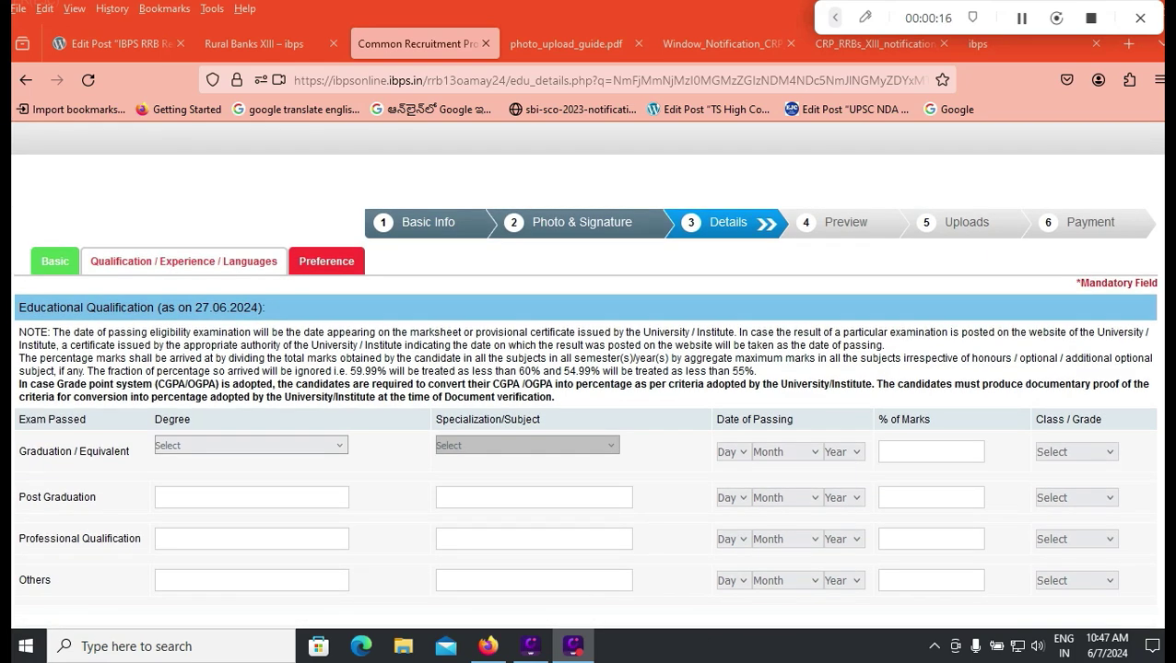
left_click(251, 445)
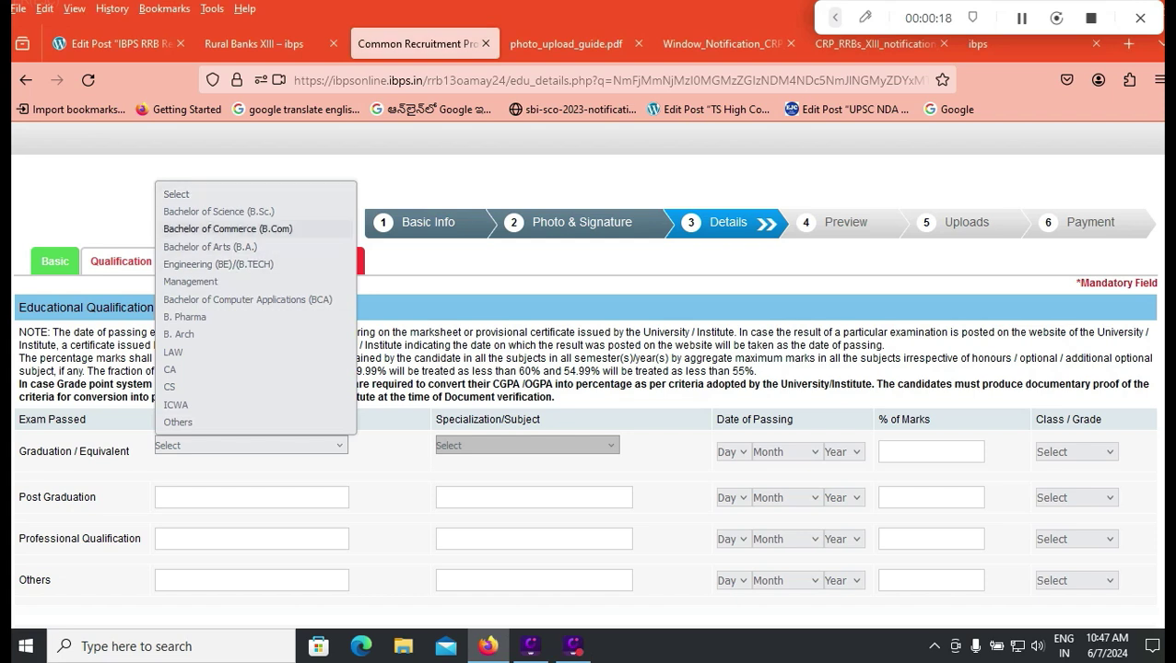
key("Up")
key("Down")
key("Down")
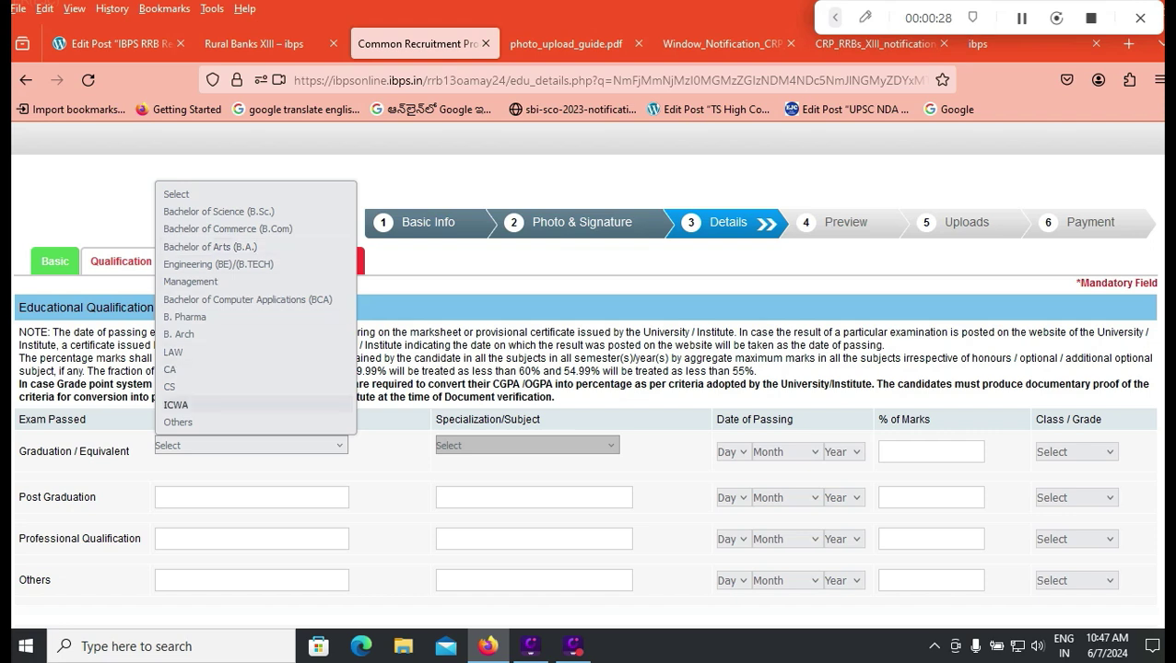
left_click(178, 422)
left_click(184, 445)
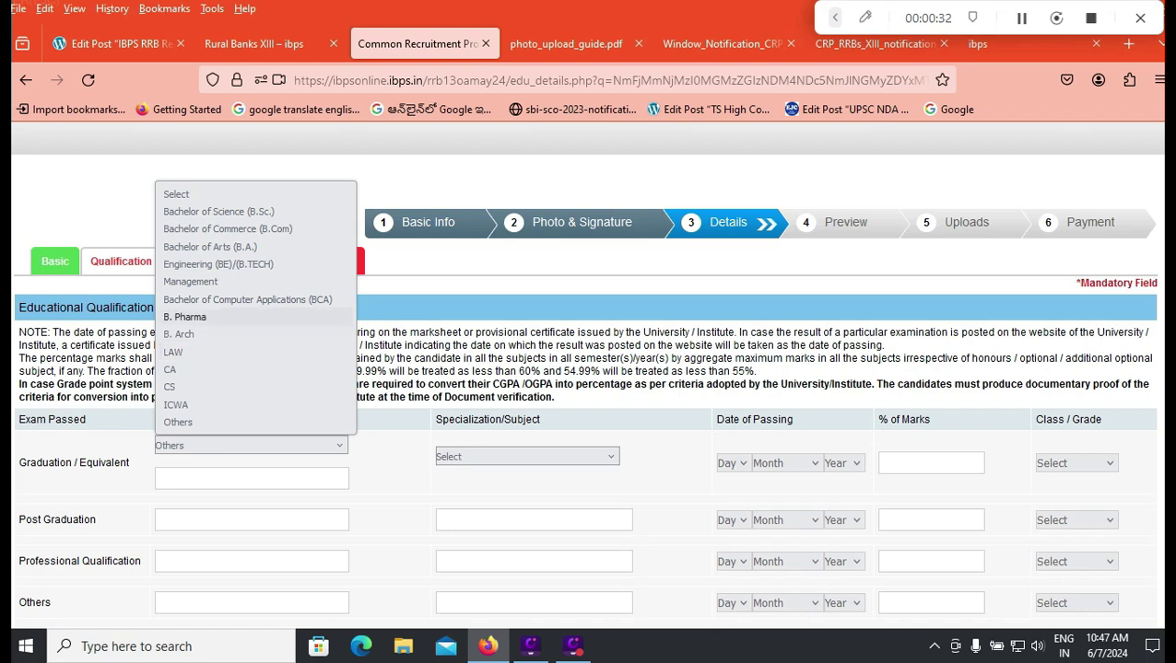
left_click(227, 229)
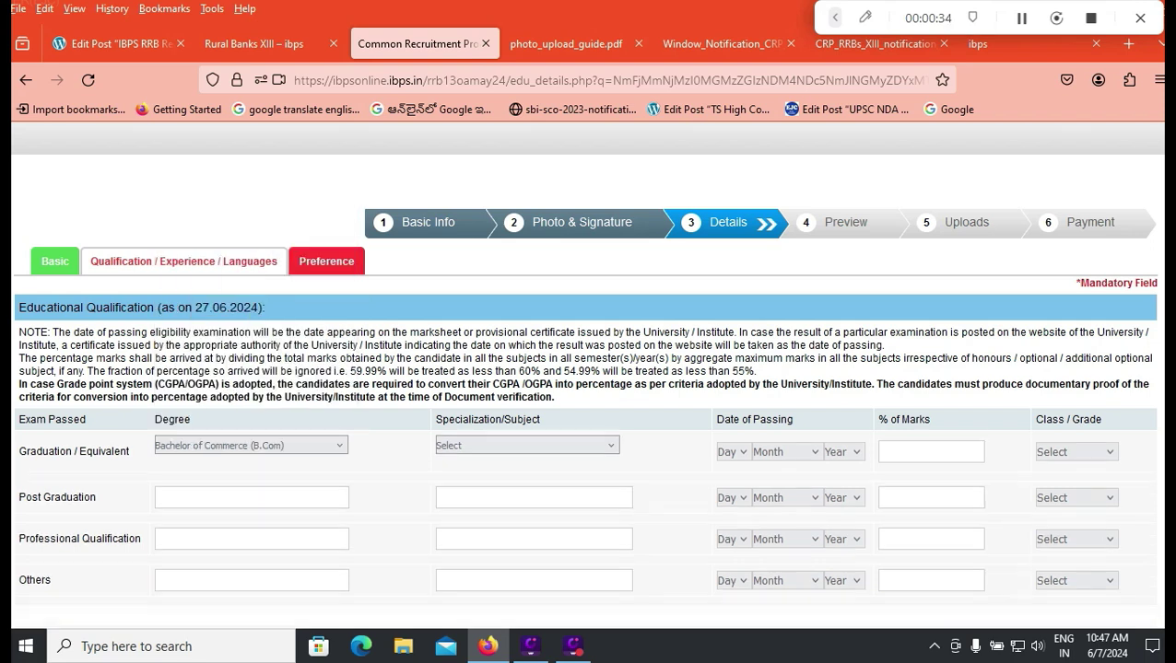
left_click(527, 445)
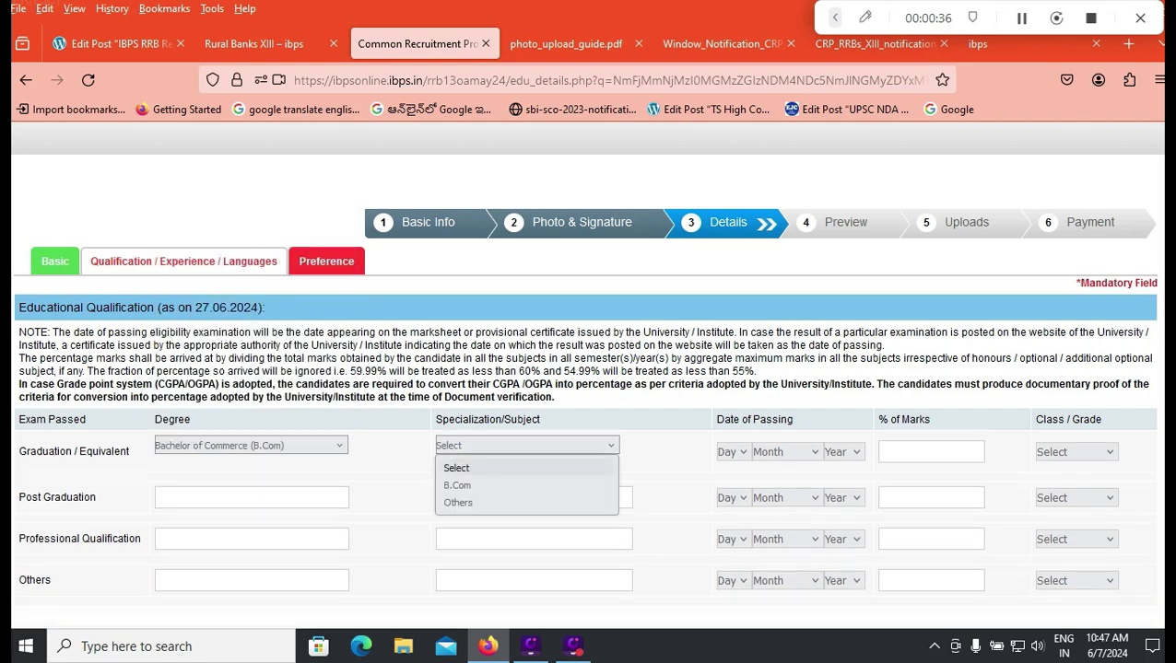
key("Down")
key("Return")
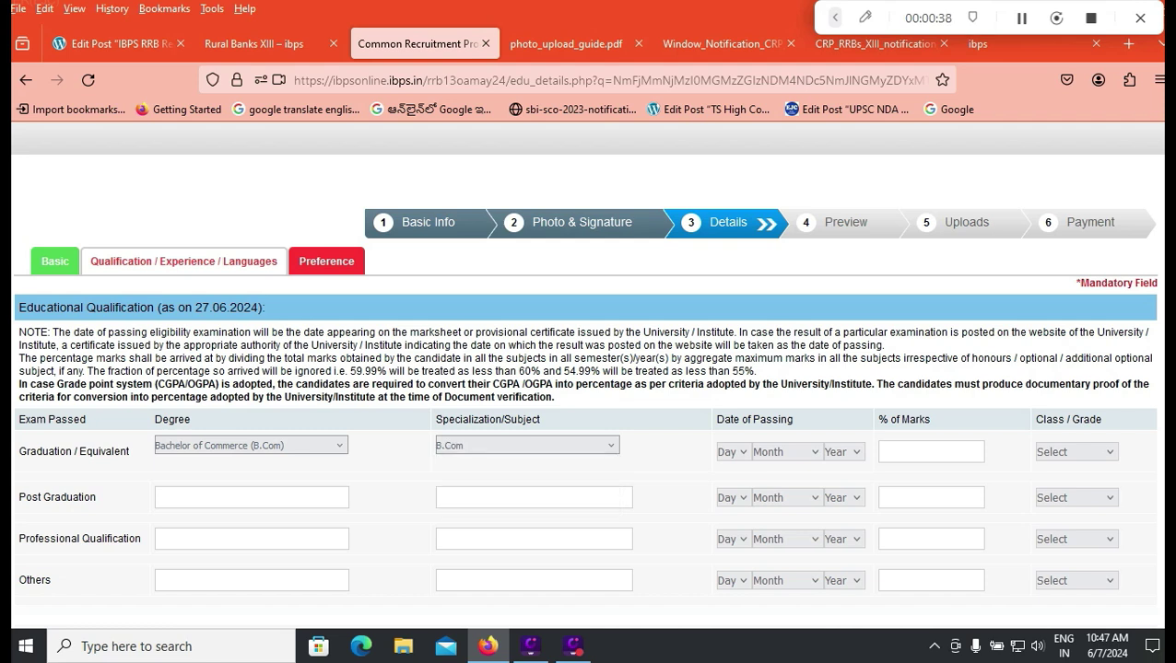
Step: Change the degree to Engineering (BE)/(B.TECH) with Electrical Engineering specialization
key("shift+Tab")
key("alt+Down")
key("Down")
key("Down")
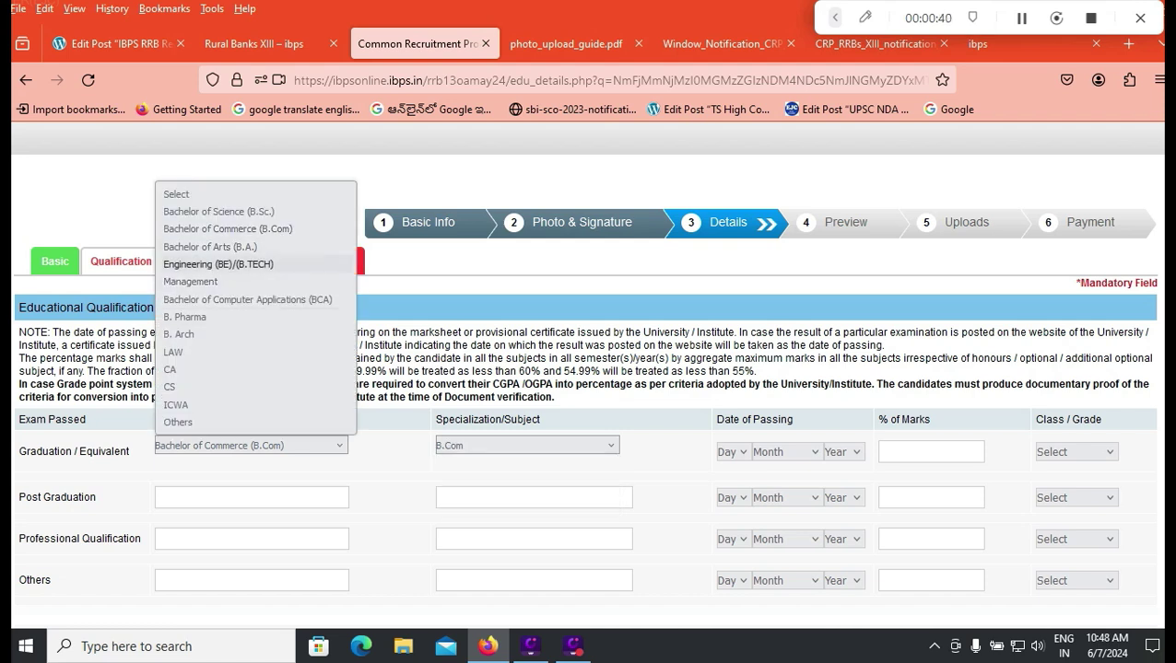
key("Return")
key("Tab")
key("alt+Down")
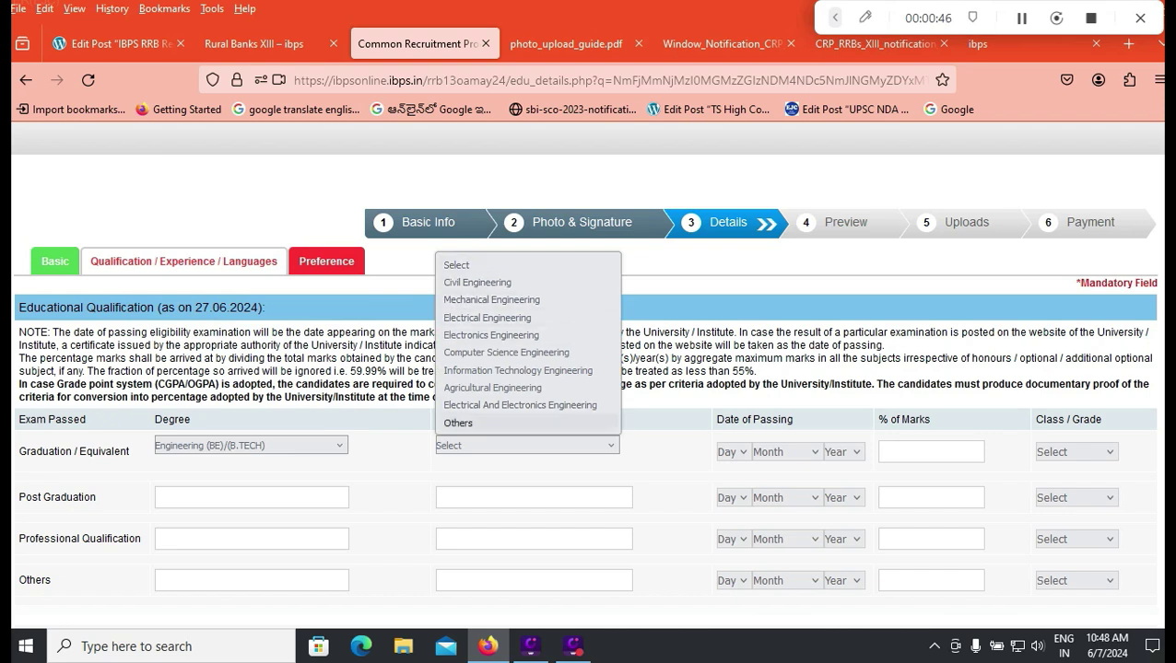
left_click(486, 317)
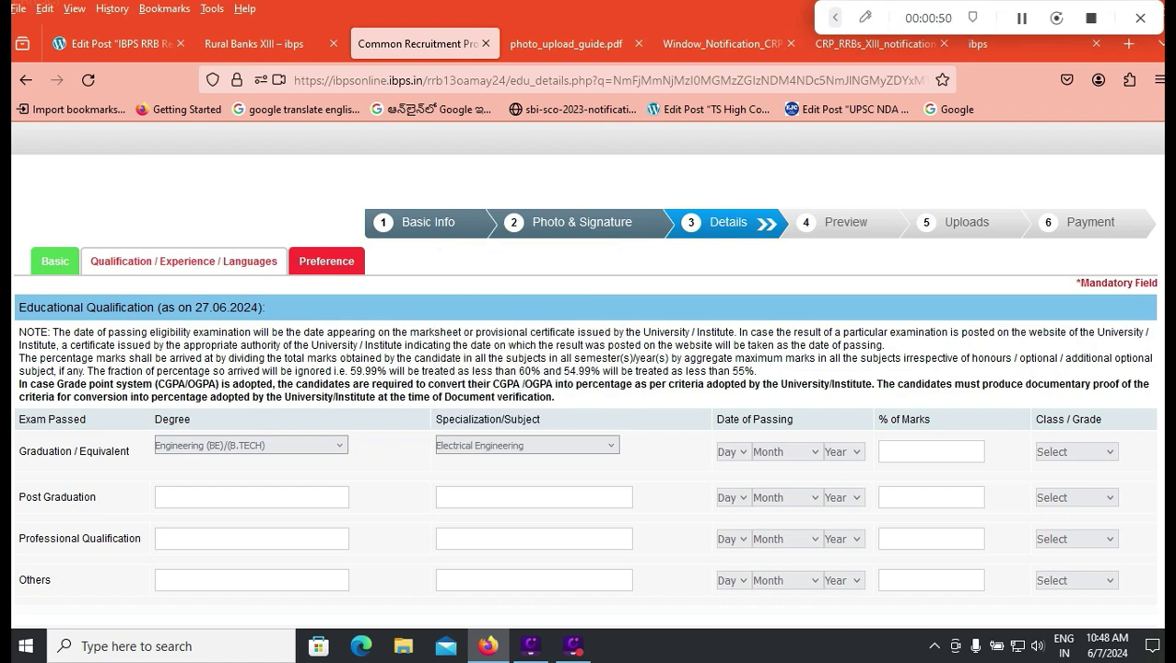
Step: Set the graduation date of passing to 01 April 2021
left_click(733, 451)
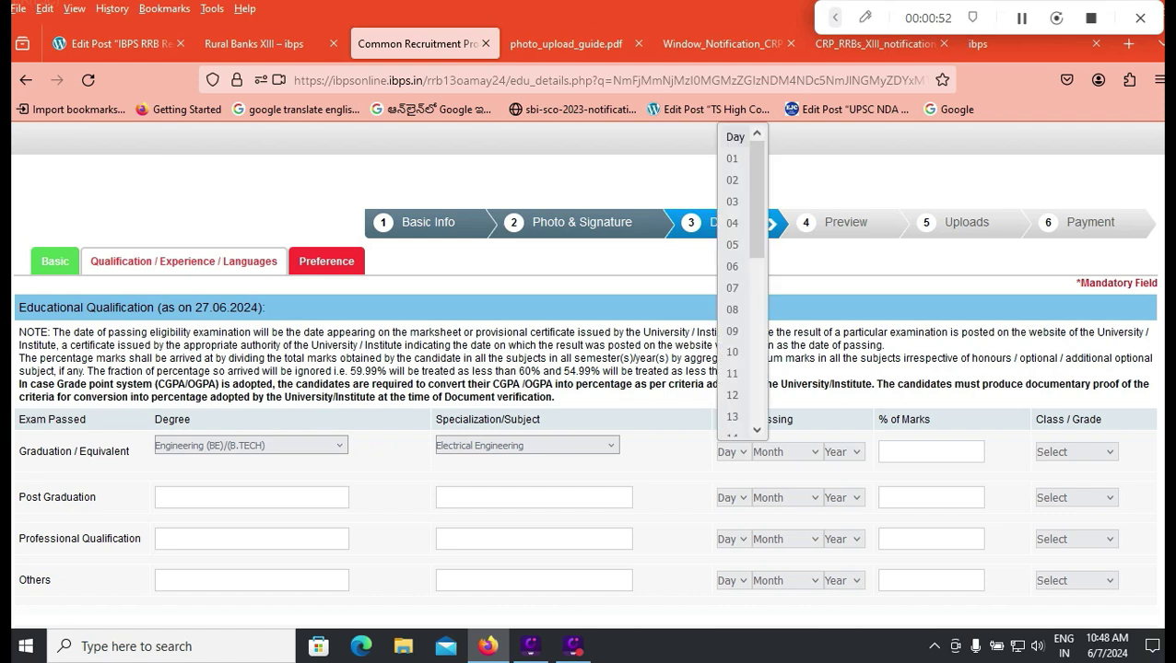
left_click(731, 158)
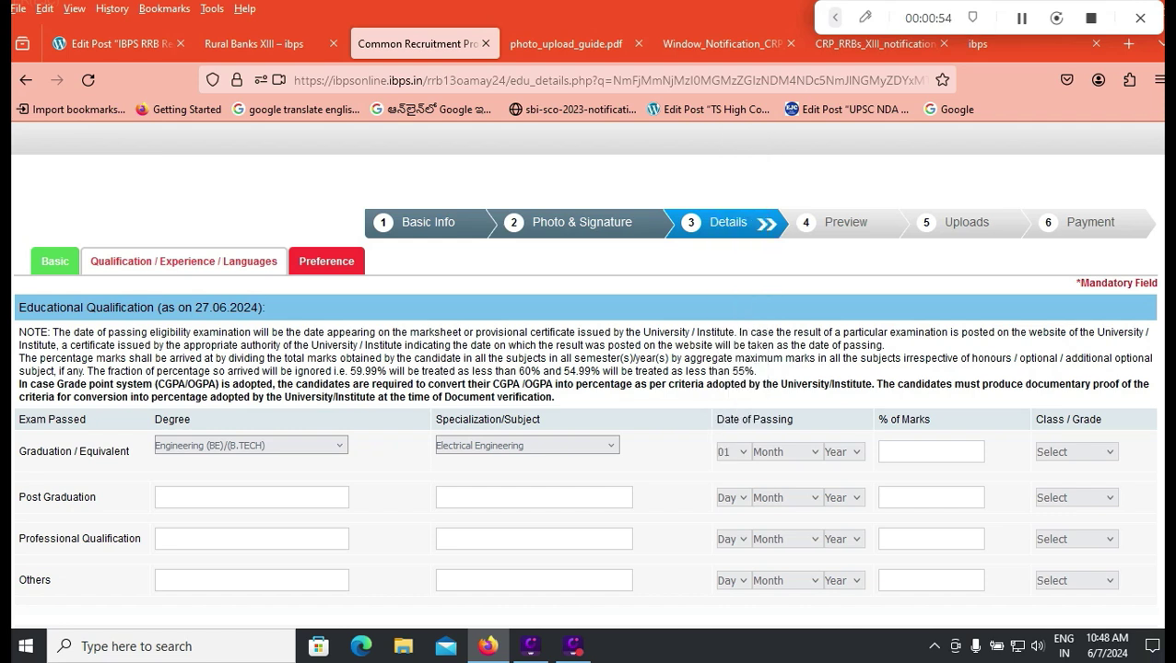
left_click(783, 451)
left_click(772, 254)
left_click(843, 451)
left_click(845, 362)
Step: Enter 80.15 as % of marks, dismiss the decimal alert, and choose First Class grade
type("80.15")
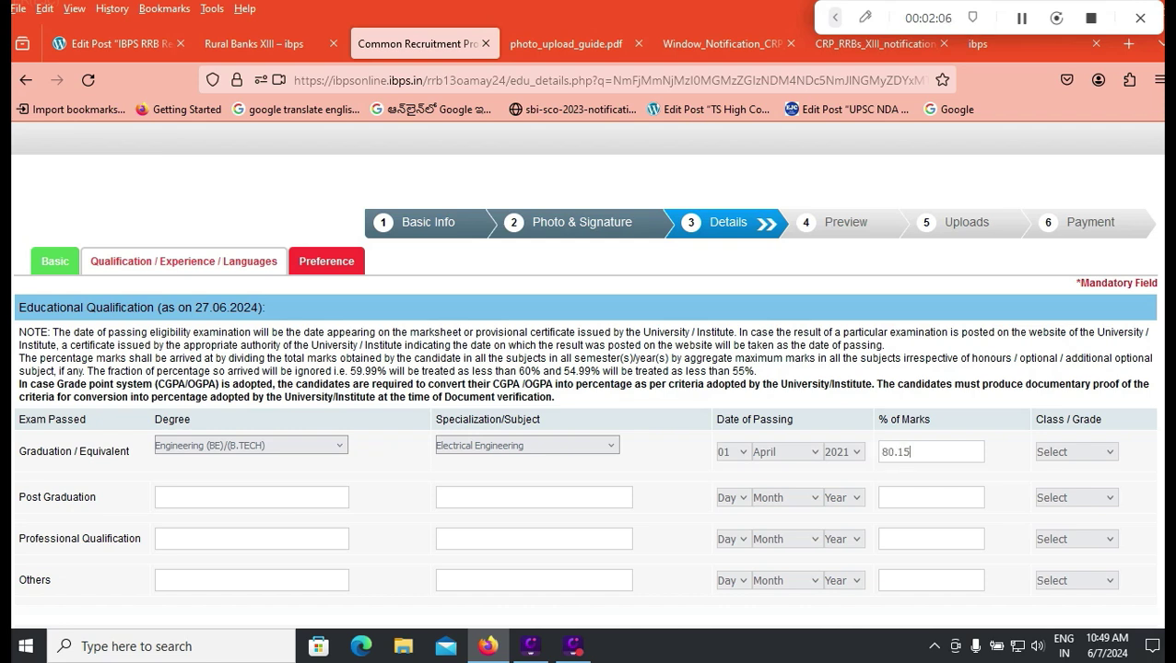
left_click(1075, 451)
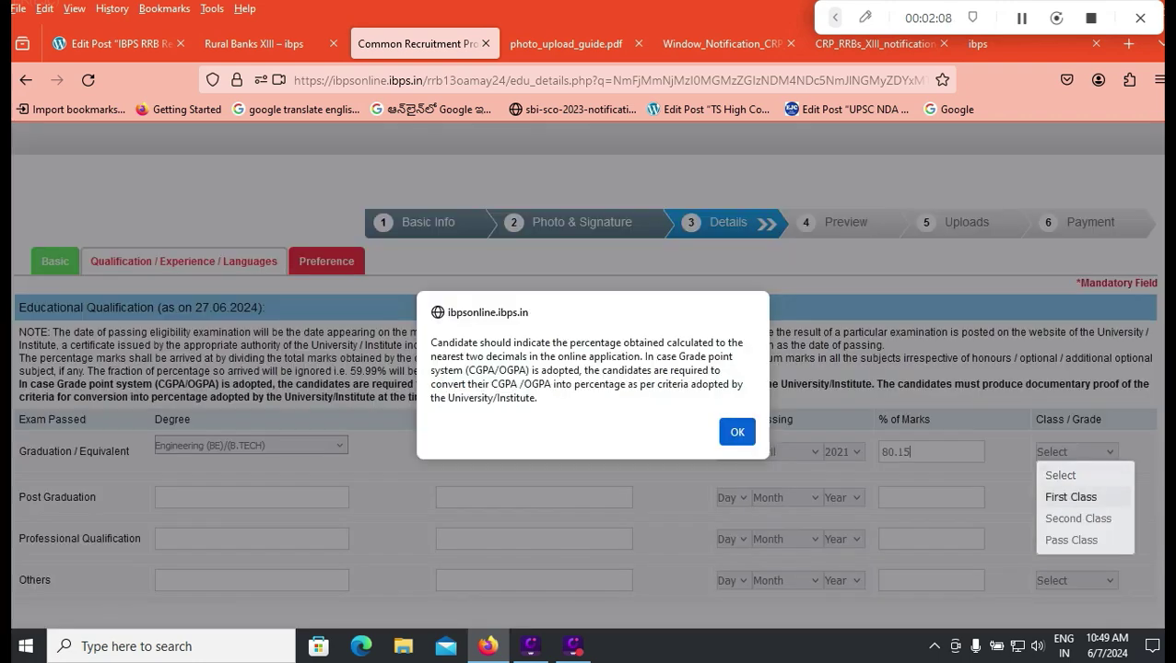
key("Return")
left_click(1075, 452)
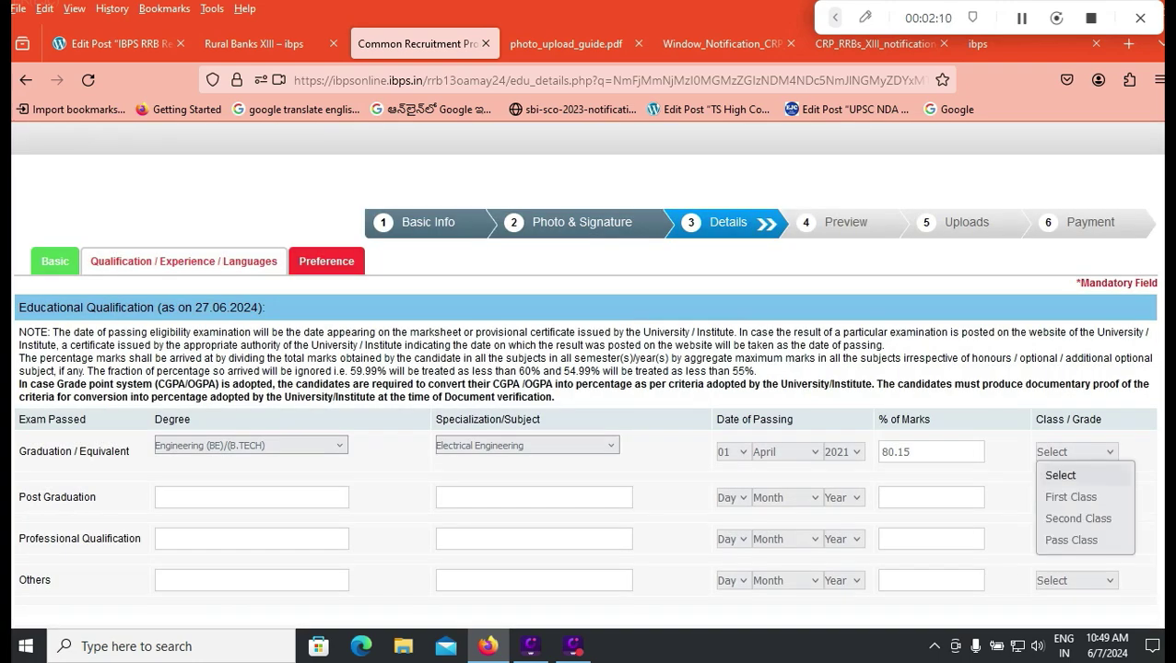
left_click(1066, 494)
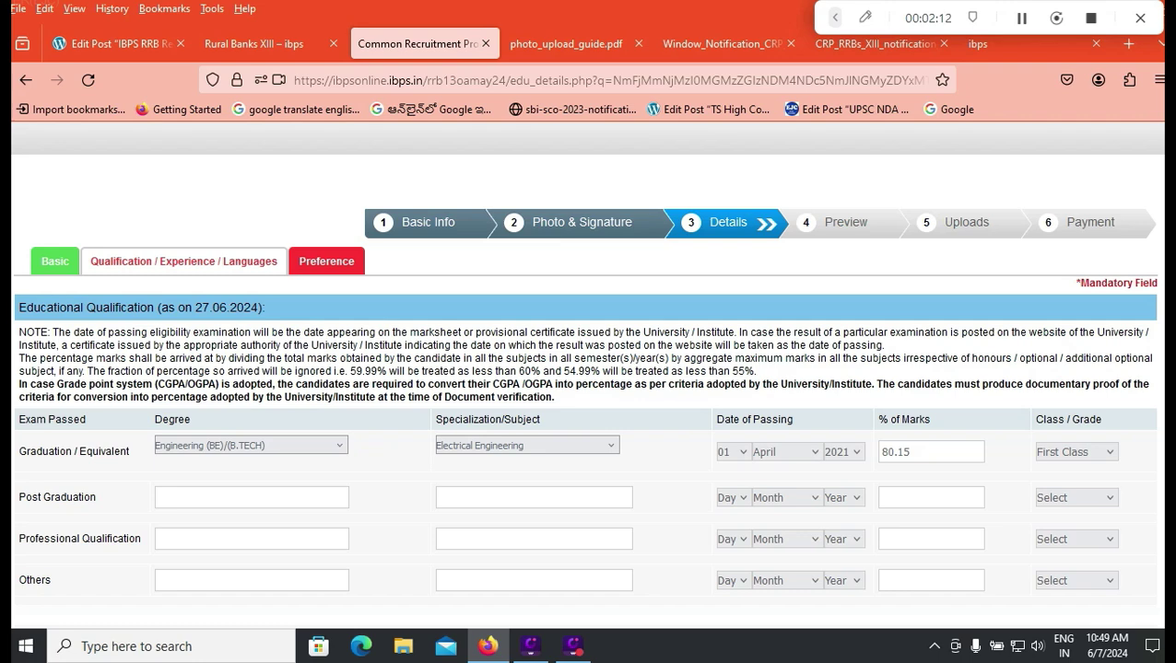
scroll(587, 368, "down", 2)
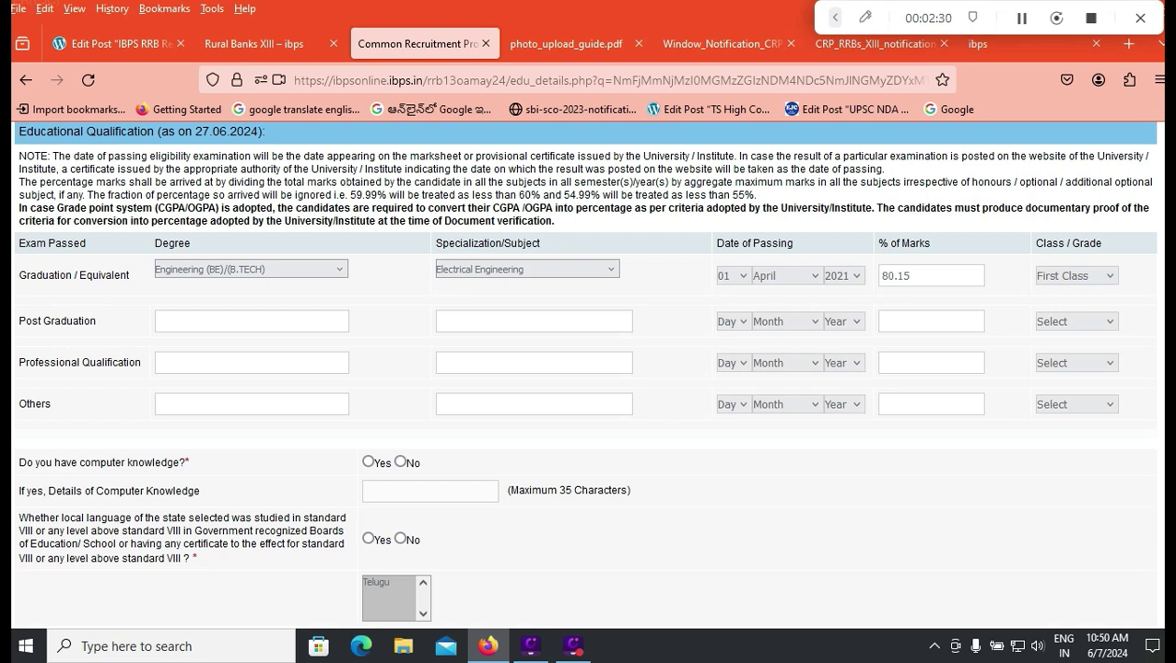
Step: Answer Yes for computer knowledge and local-language study, selecting Telugu as the language
scroll(588, 369, "down", 2)
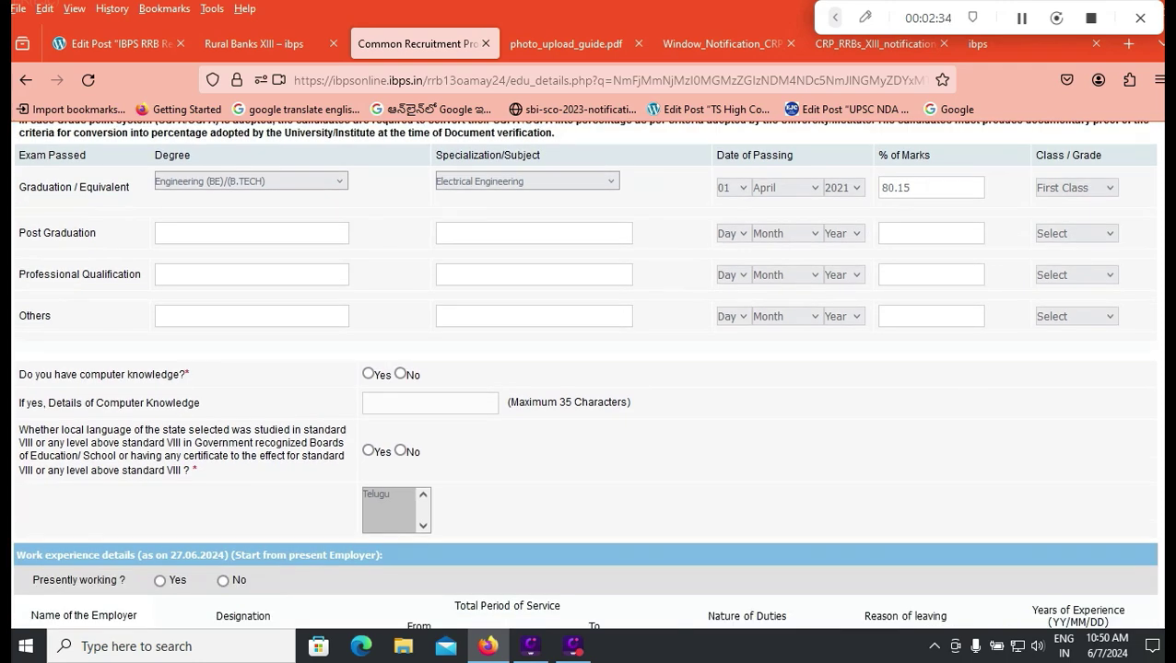
left_click(367, 374)
left_click(366, 403)
left_click(367, 451)
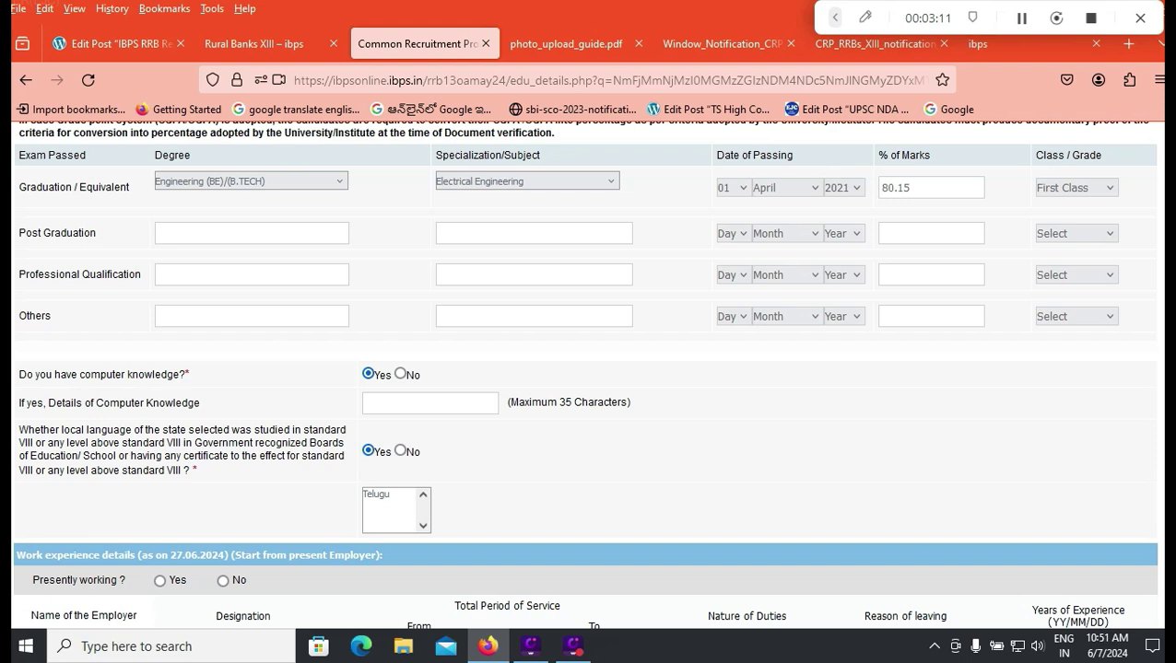
left_click(387, 494)
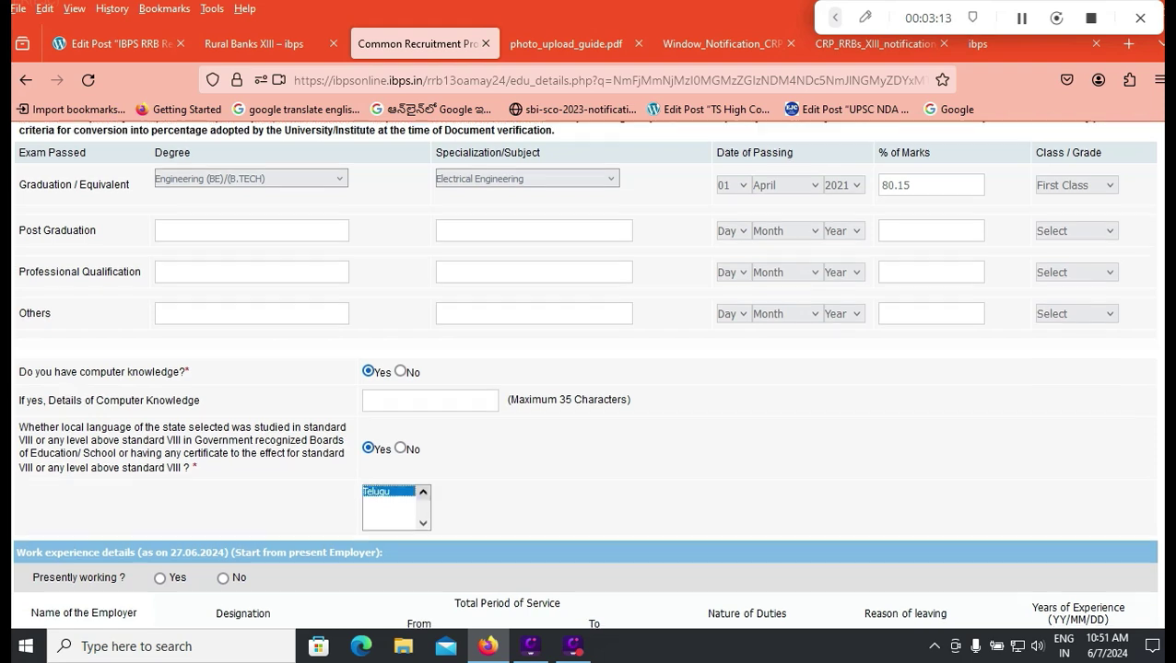
scroll(584, 374, "down", 2)
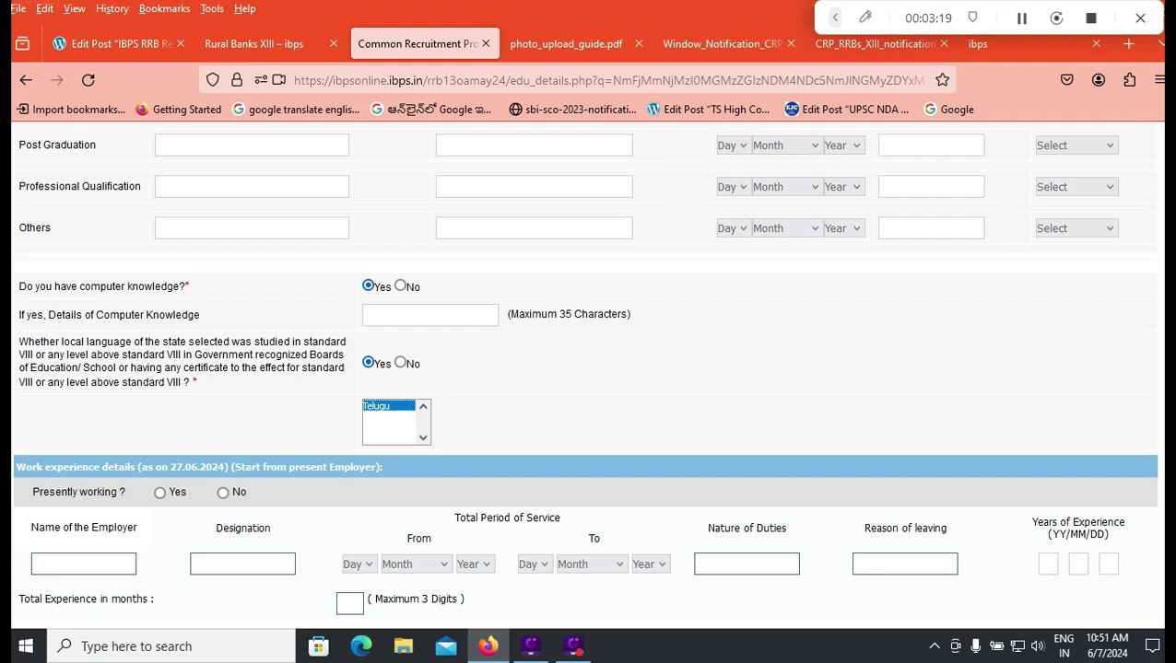
scroll(584, 373, "down", 2)
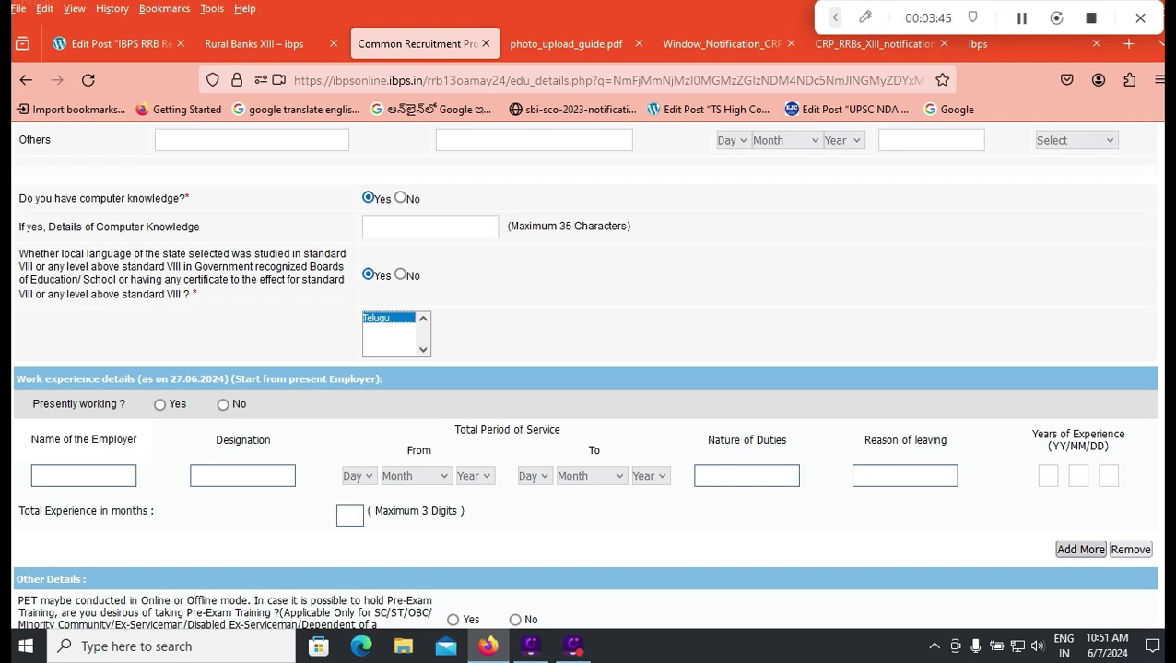
Step: Opt in to Pre-Exam Training and choose Guntur as the training centre
scroll(585, 374, "down", 2)
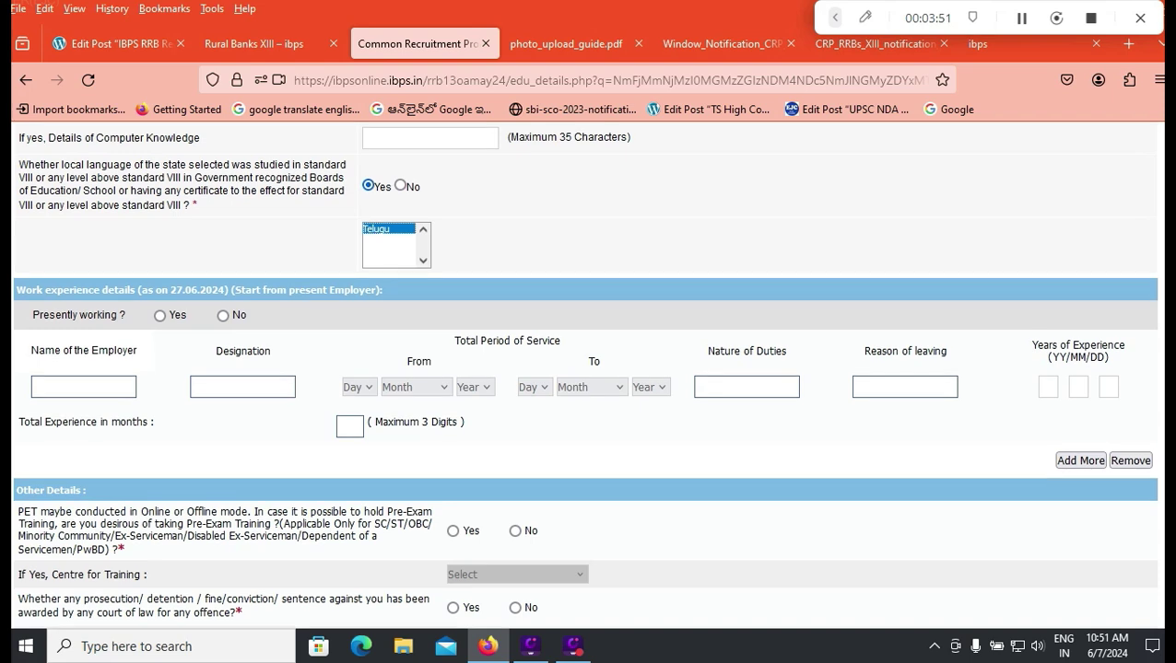
scroll(588, 369, "down", 2)
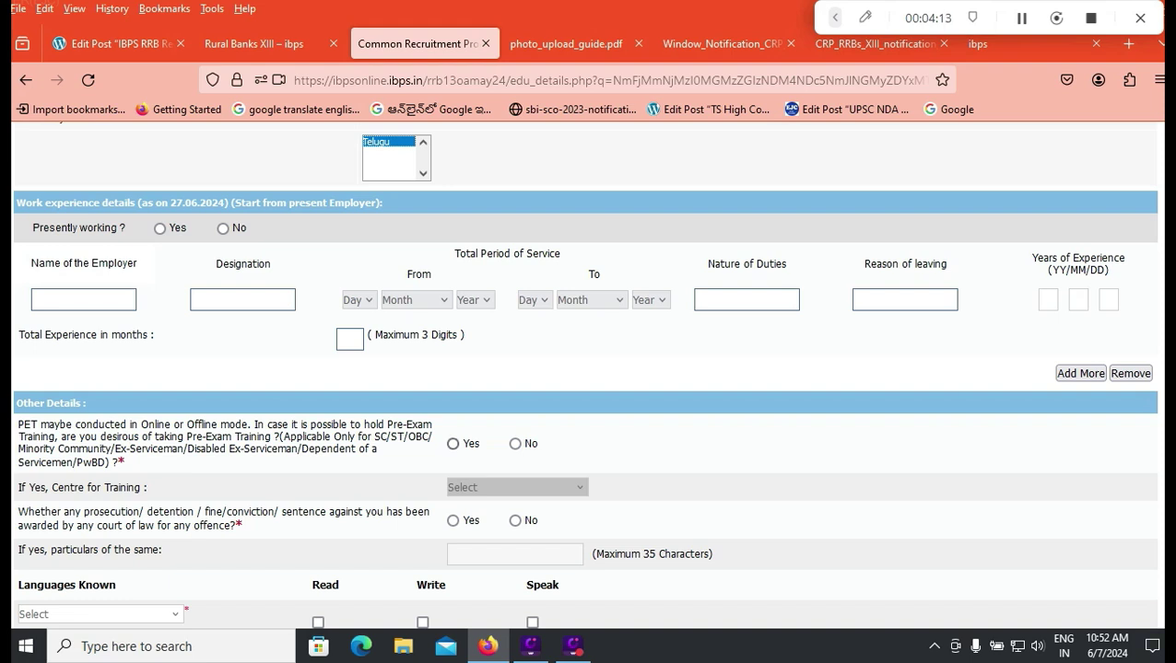
left_click(452, 443)
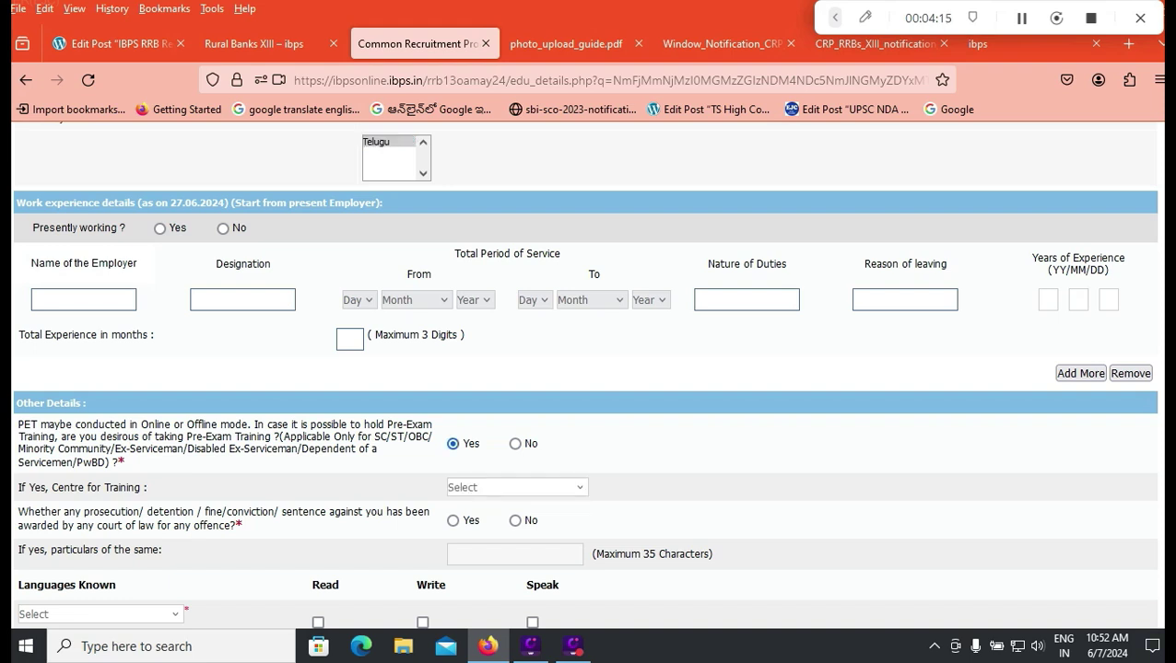
left_click(516, 487)
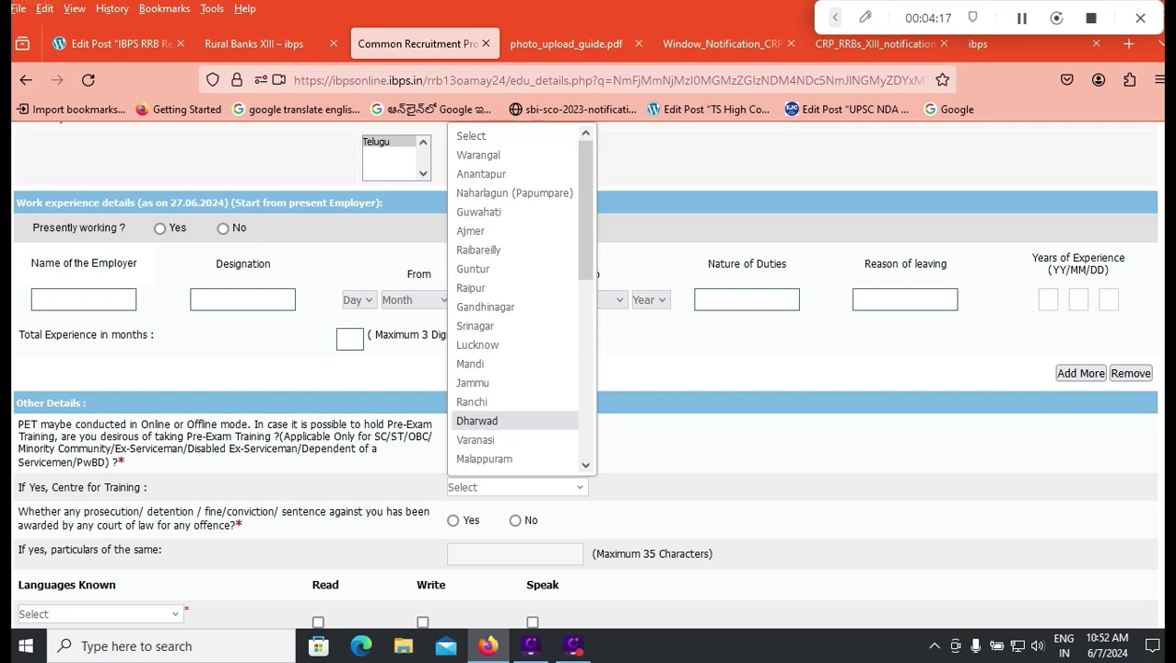
scroll(477, 421, "down", 4)
scroll(477, 421, "up", 4)
scroll(477, 421, "down", 5)
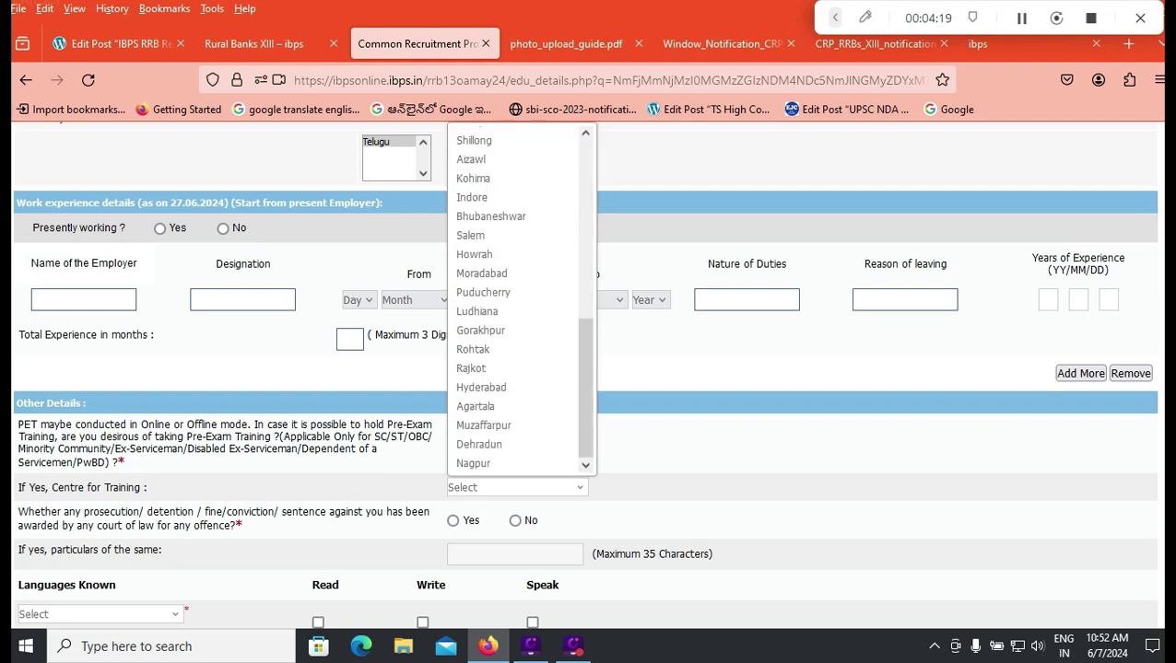
scroll(476, 402, "up", 5)
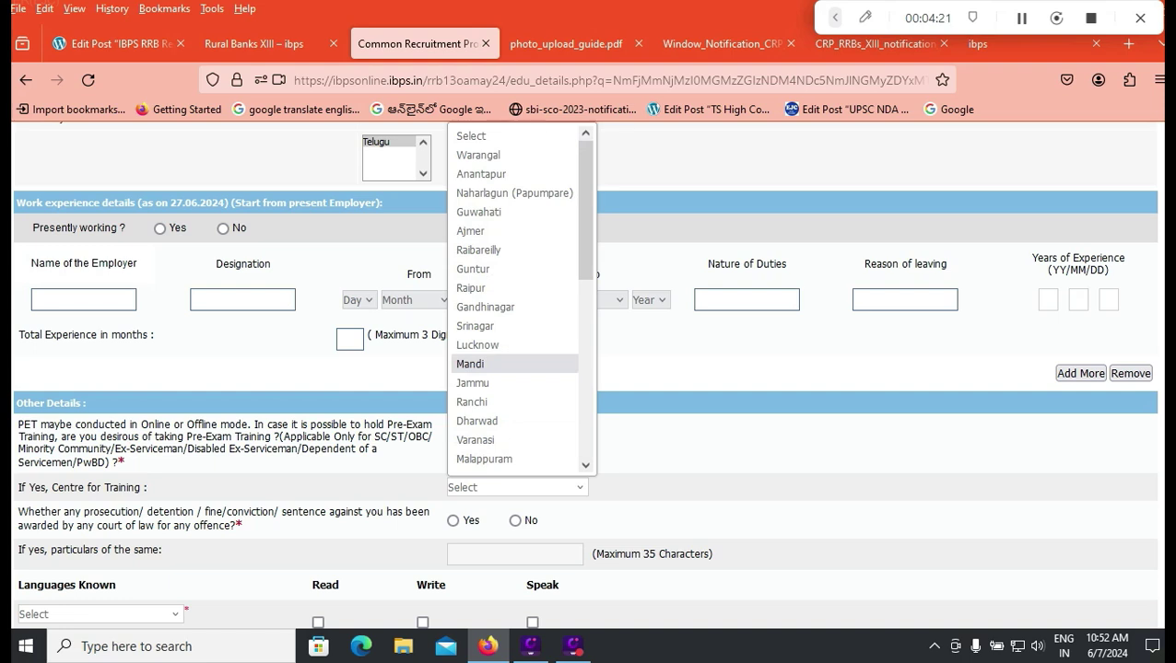
scroll(476, 364, "down", 4)
scroll(476, 364, "up", 4)
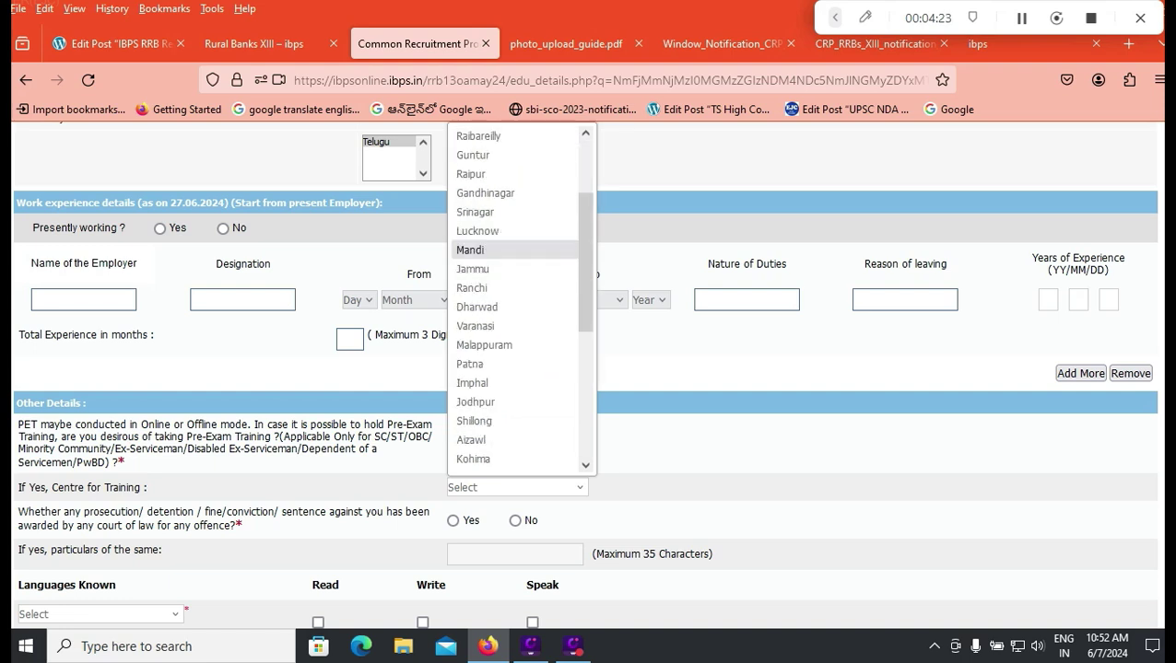
left_click(473, 268)
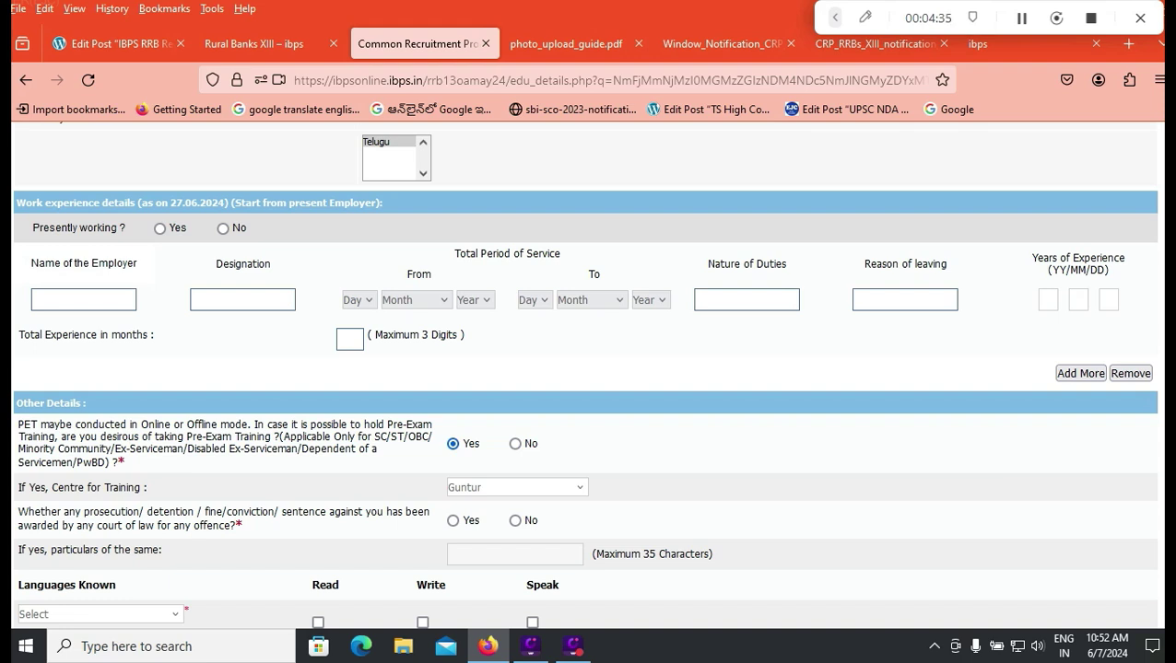
Step: Answer No to the prosecution or conviction question
left_click(514, 520)
scroll(585, 374, "down", 2)
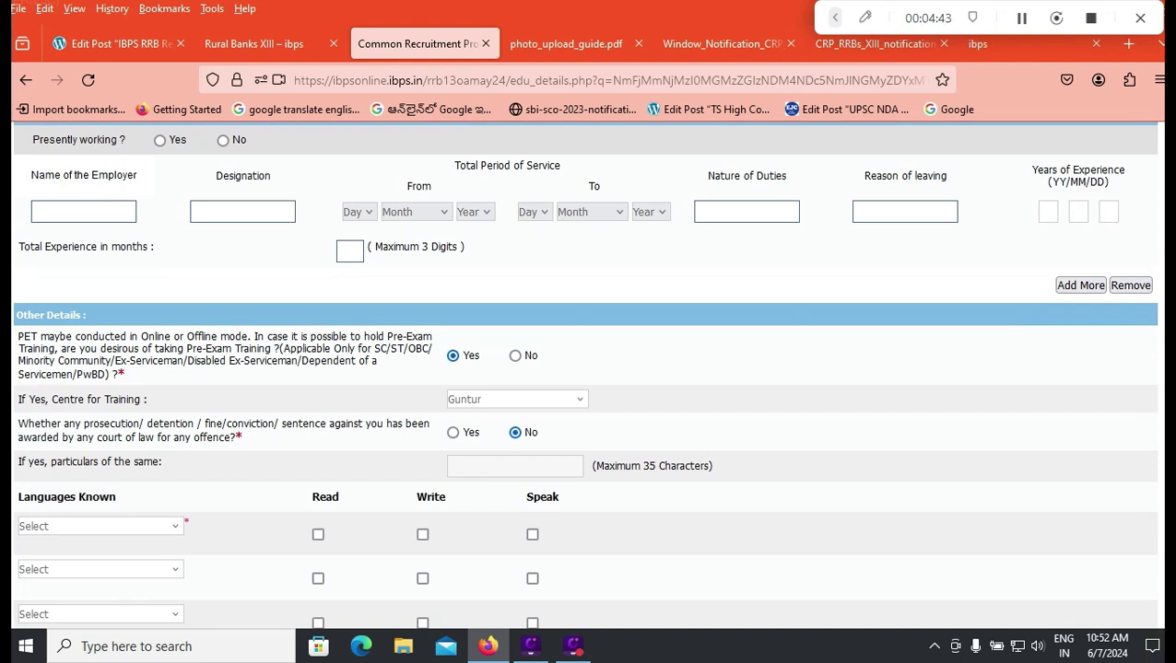
left_click(100, 526)
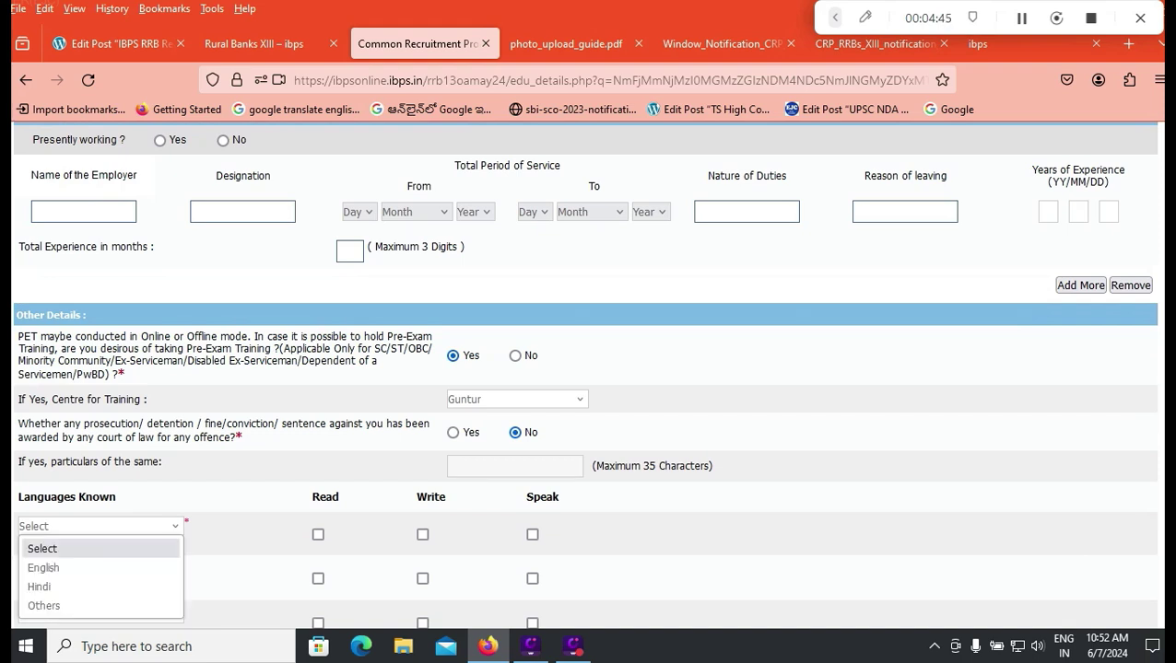
Step: Add English as a known language with Read, Write and Speak ticked
key("Down")
key("Return")
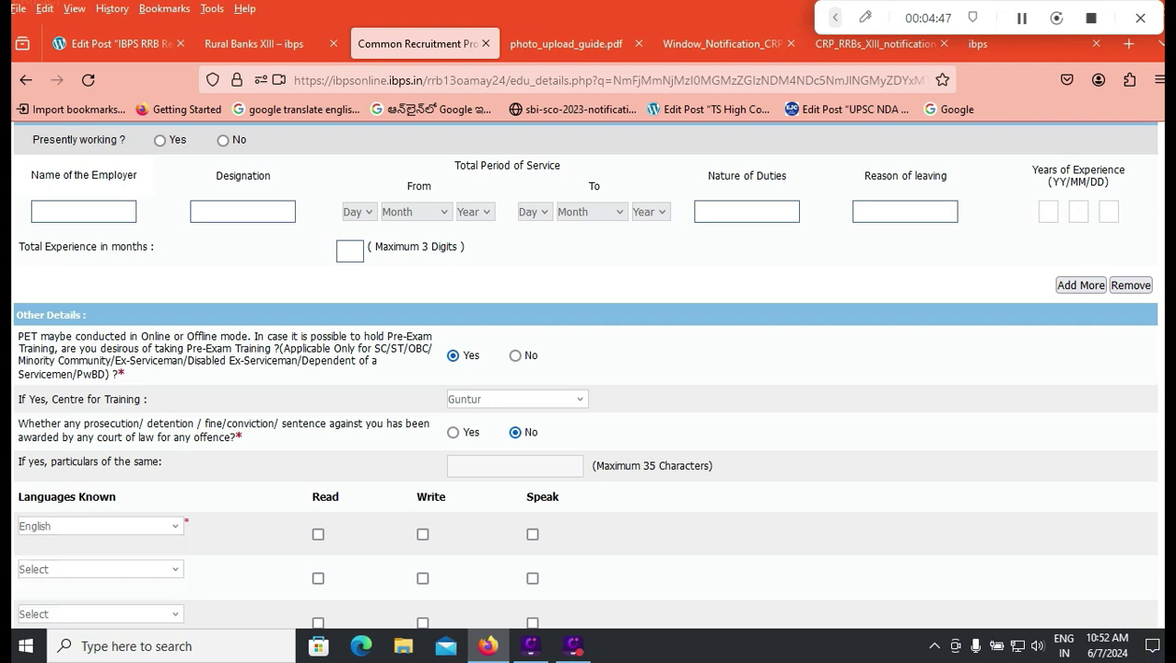
key("Tab")
key("space")
key("Tab")
key("space")
key("Tab")
key("space")
Step: Add Hindi as the second language with Read and Speak ticked
key("Tab")
key("space")
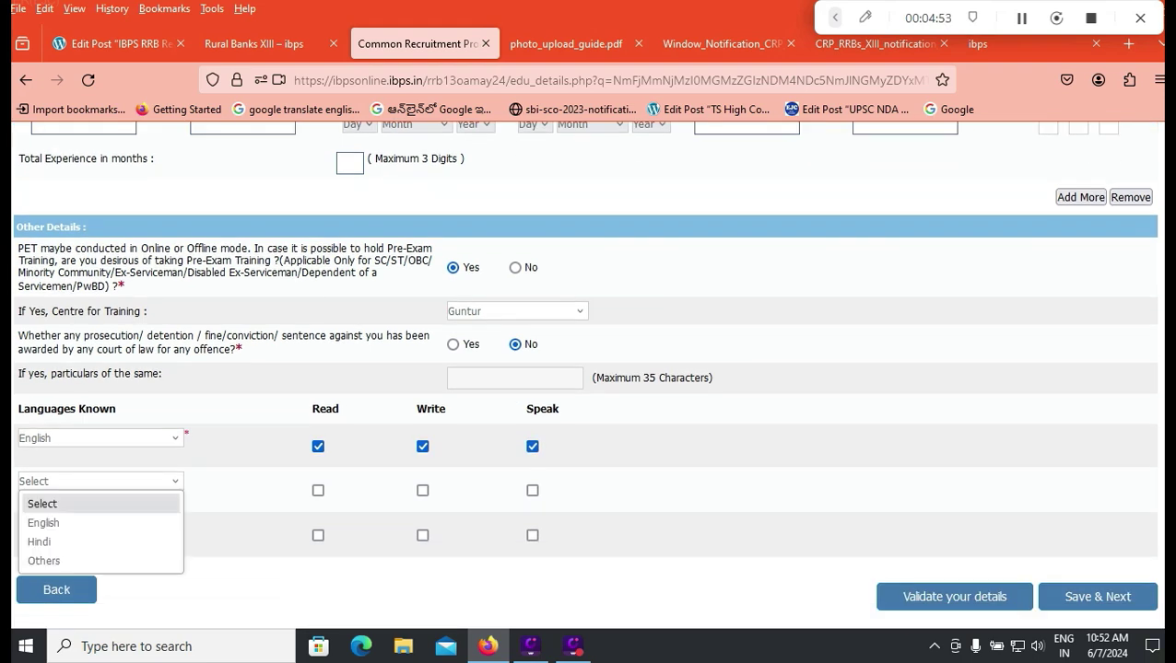
key("Down")
key("Down")
key("Return")
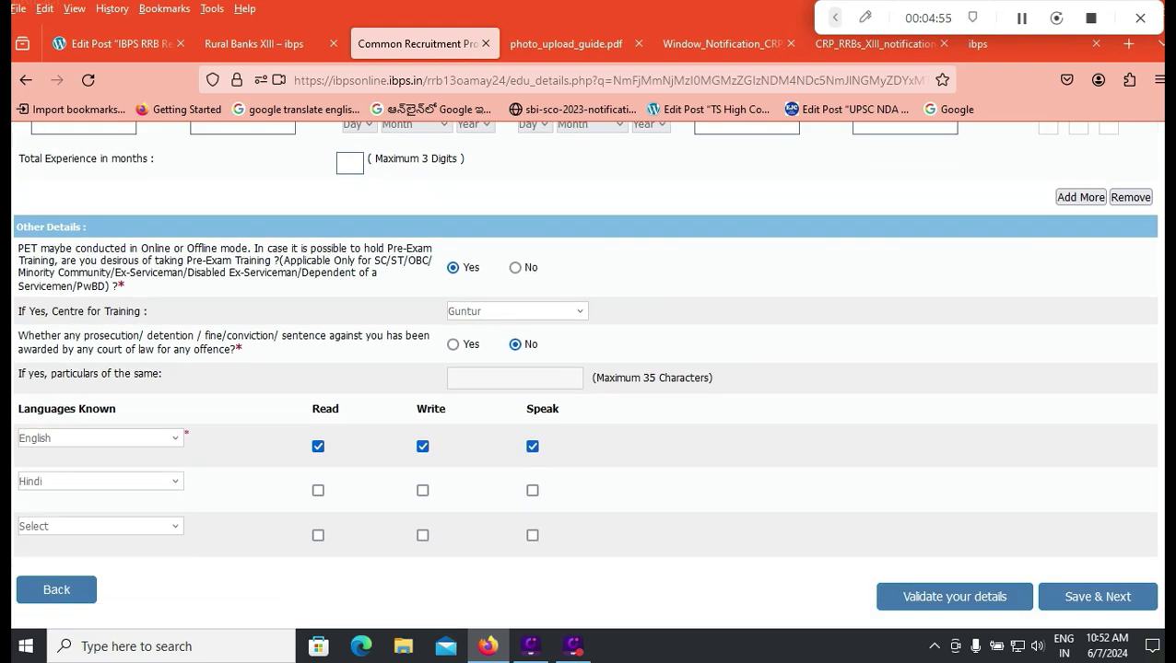
key("Tab")
key("space")
key("Tab")
key("Tab")
key("space")
Step: Leave the third language empty and validate the entered details
key("Tab")
key("space")
key("Down")
key("Down")
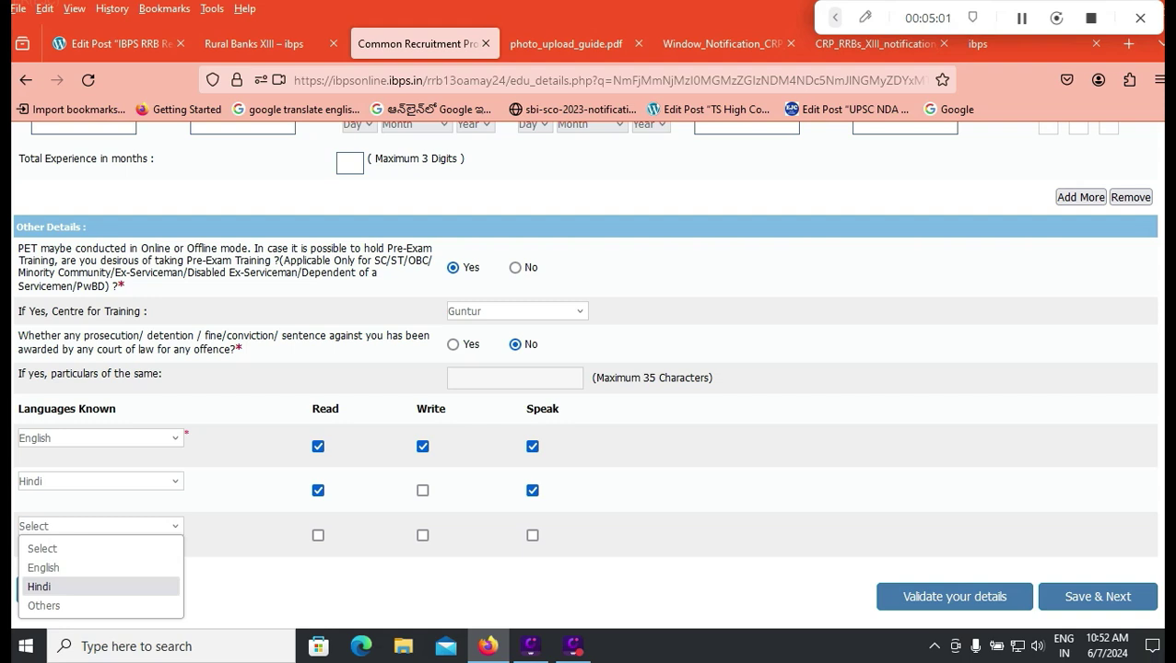
key("Escape")
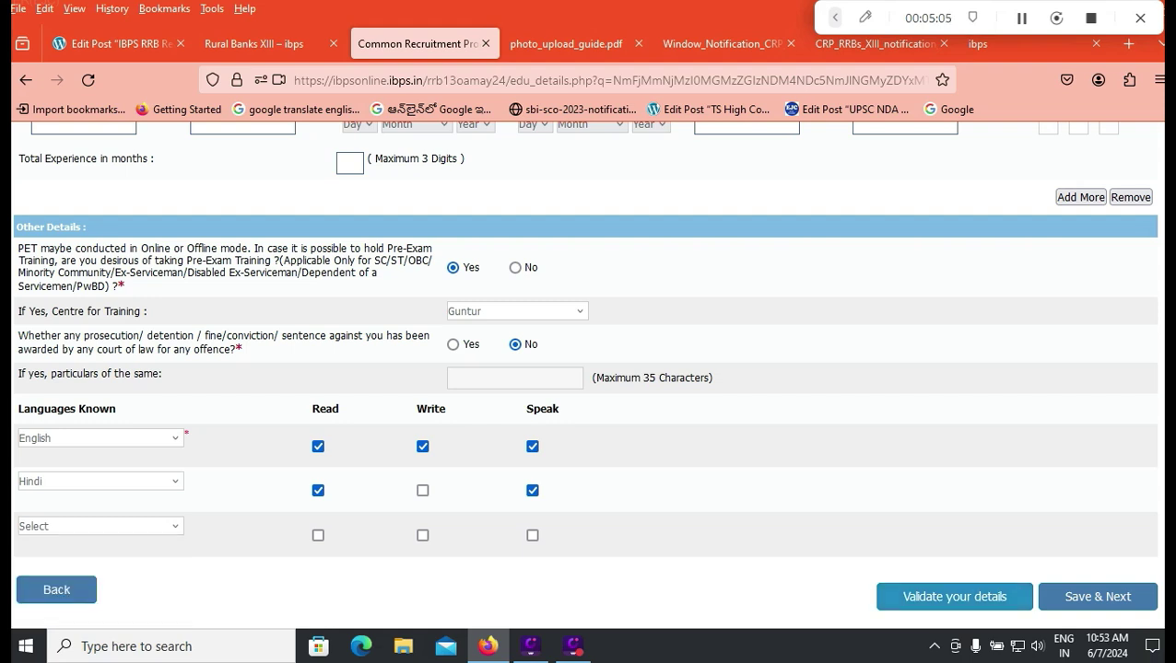
key("Return")
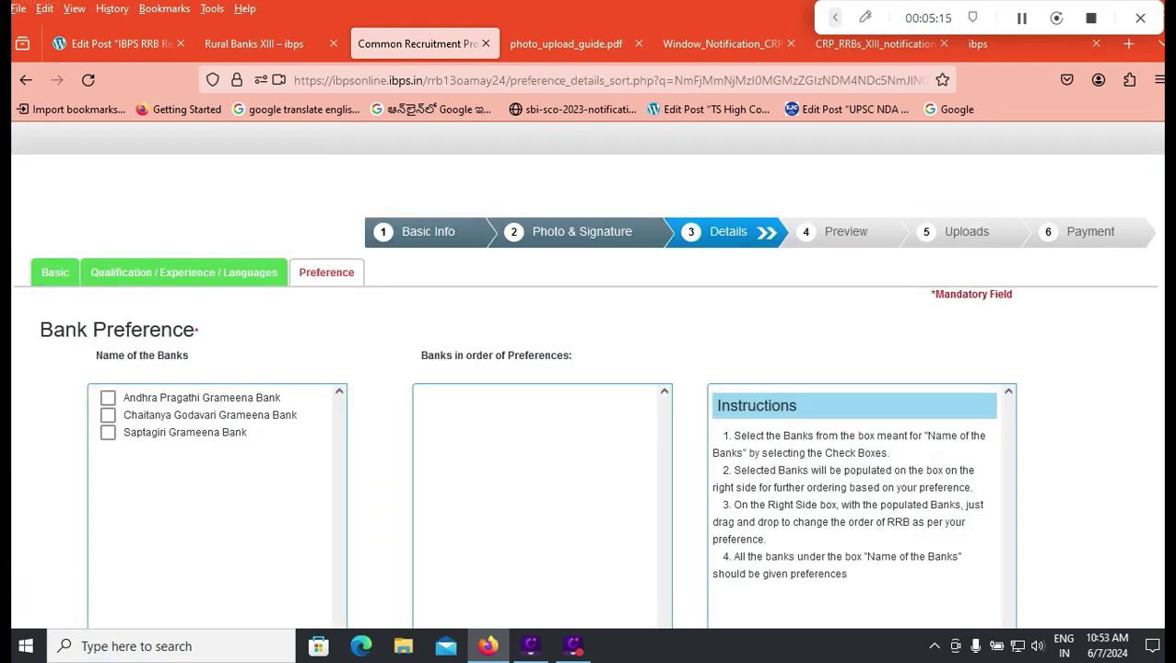
Step: Select all three banks and order them Chaitanya Godavari, Saptagiri, Andhra Pragathi Grameena Bank
left_click(108, 398)
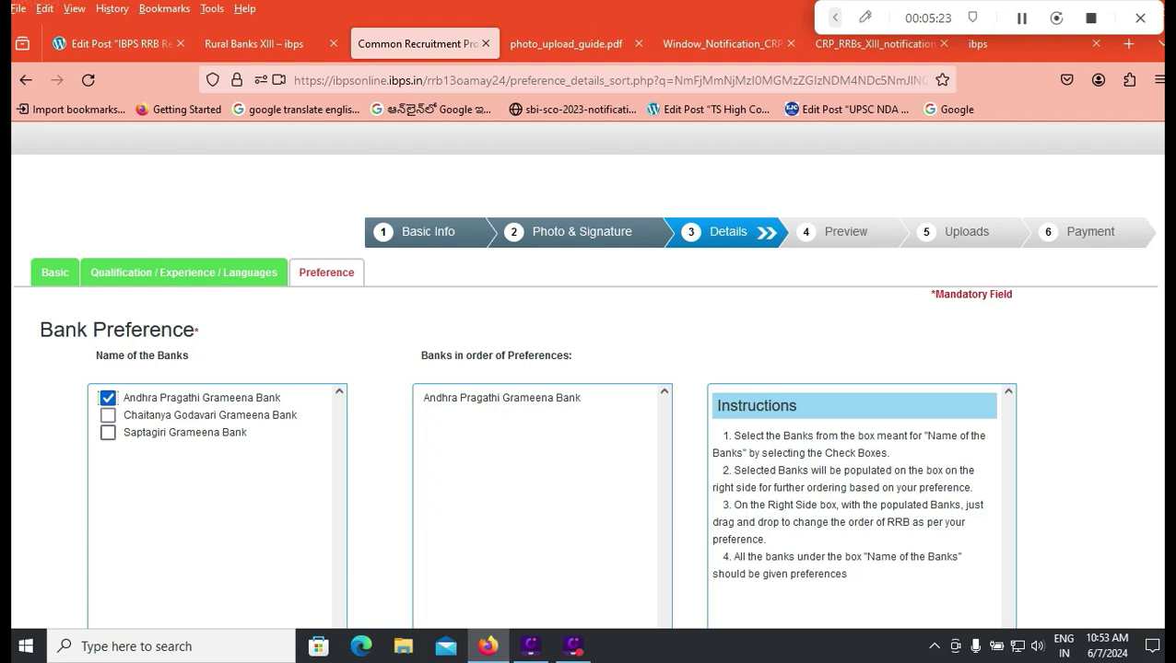
left_click(108, 414)
left_click(108, 432)
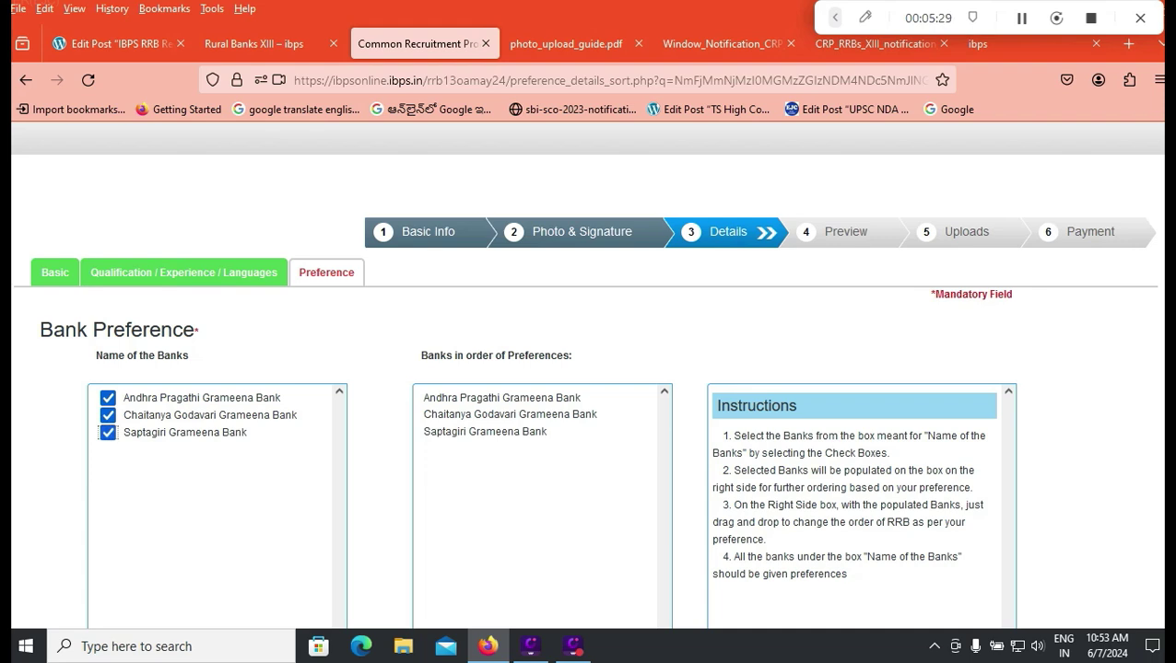
left_click(502, 397)
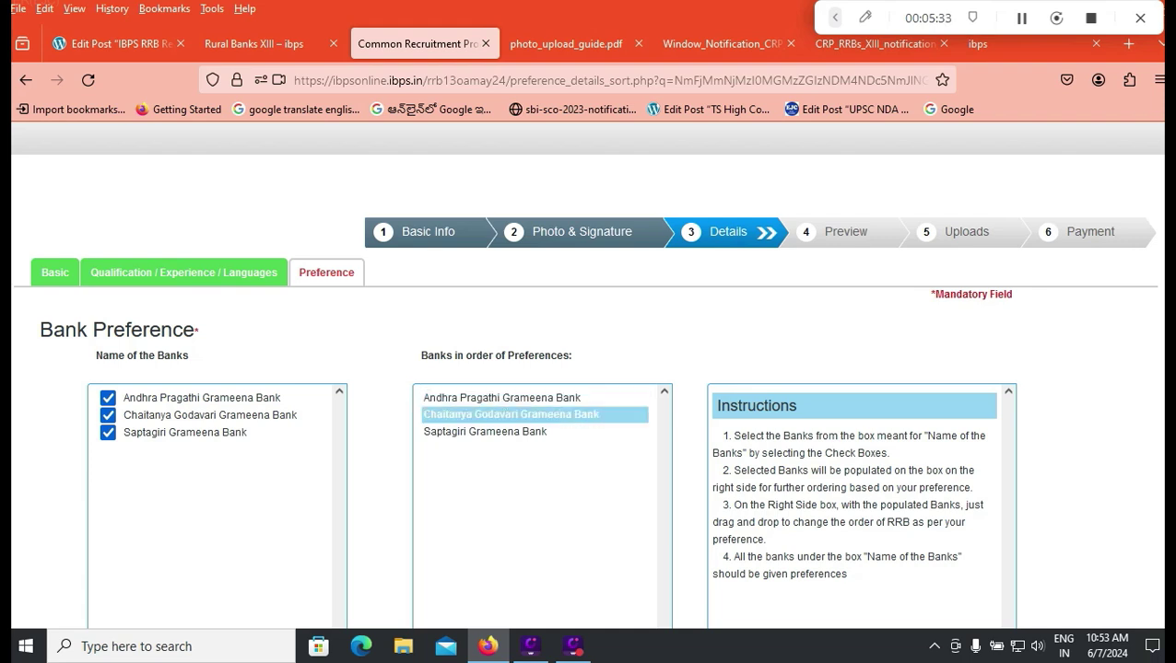
left_click_drag(502, 415, 486, 397)
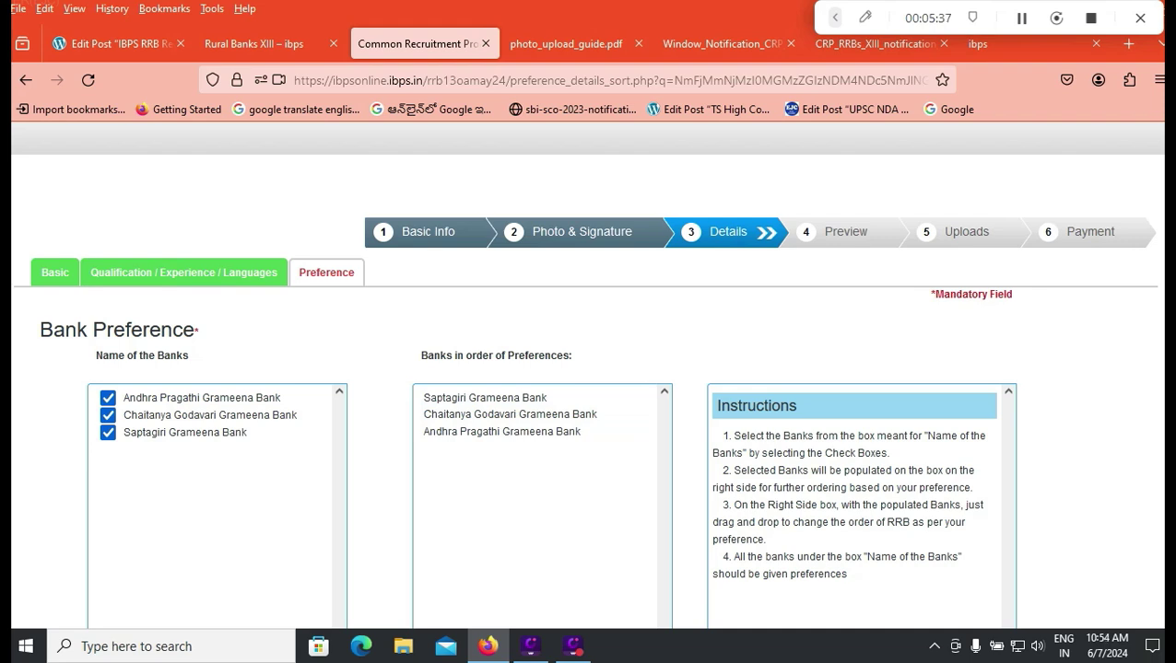
left_click_drag(486, 431, 486, 397)
Step: Validate the bank preferences and acknowledge the verified-successfully message
scroll(588, 415, "down", 3)
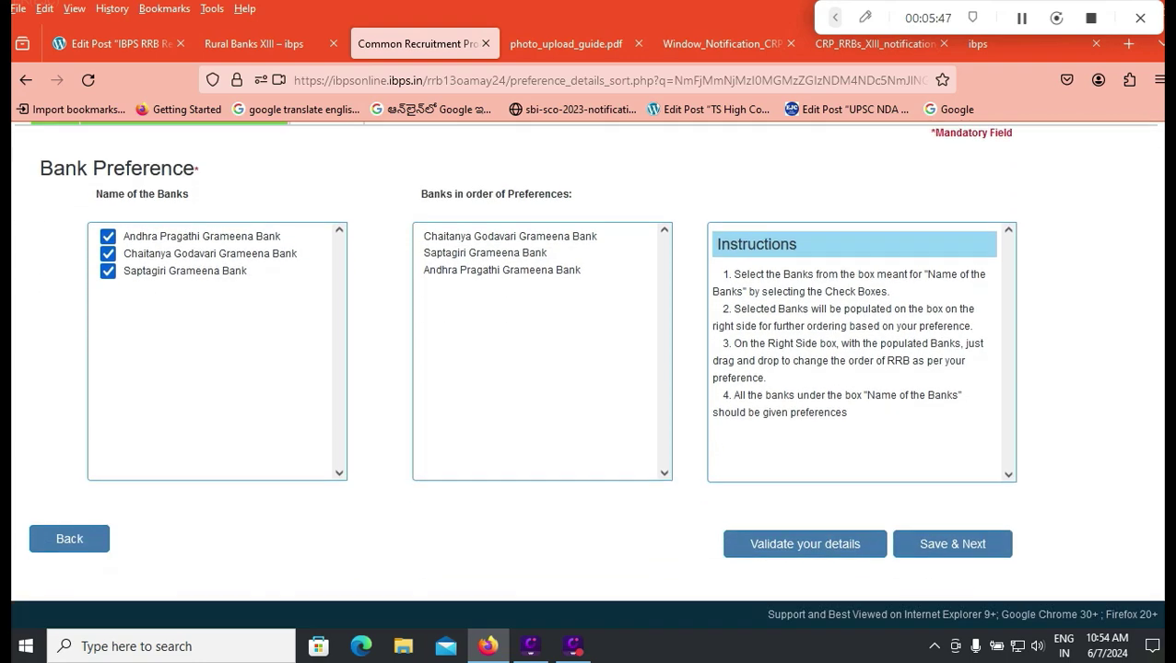
left_click(805, 543)
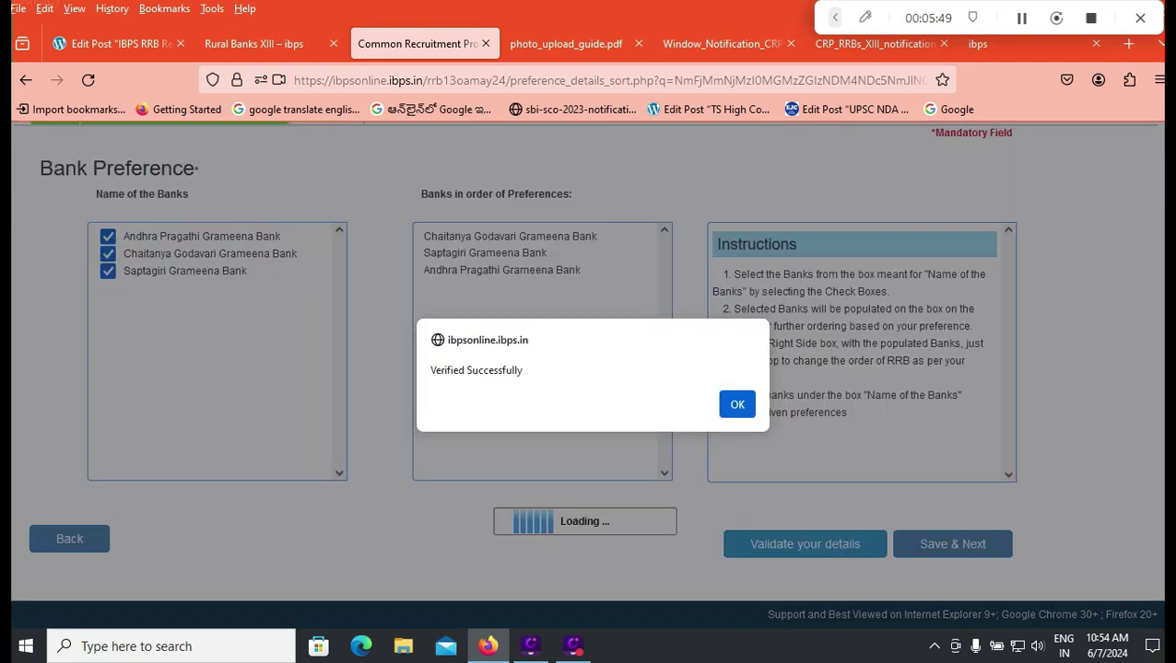
left_click(737, 402)
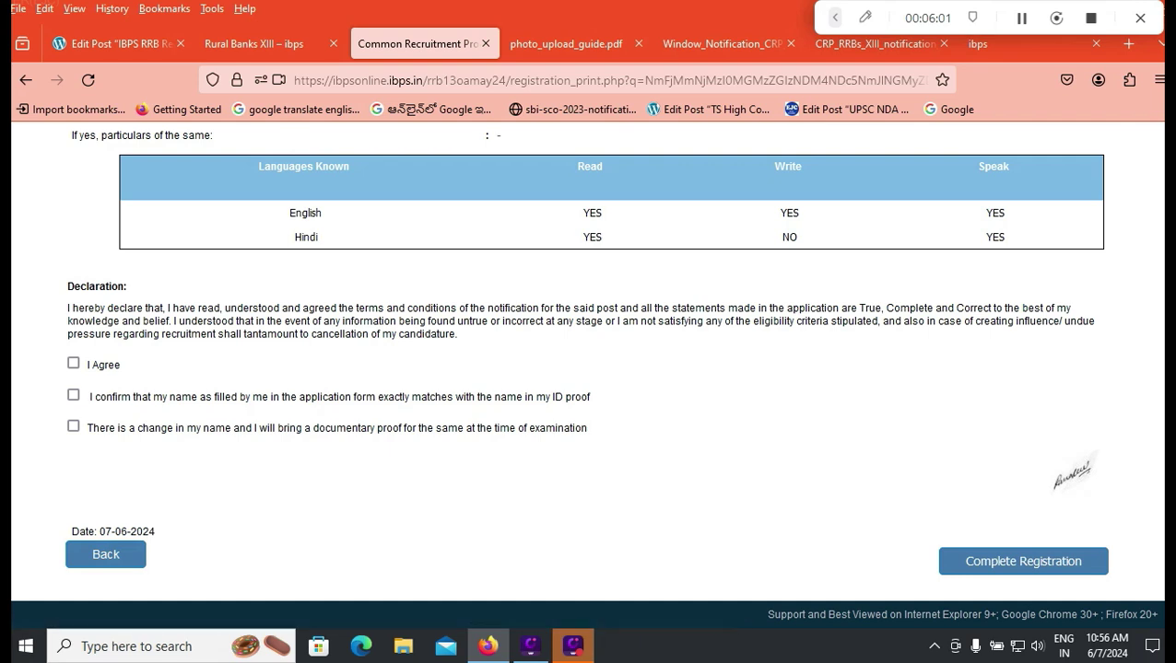
Step: Tick I Agree and the name-matches-ID-proof box, then complete registration
left_click(73, 363)
left_click(73, 395)
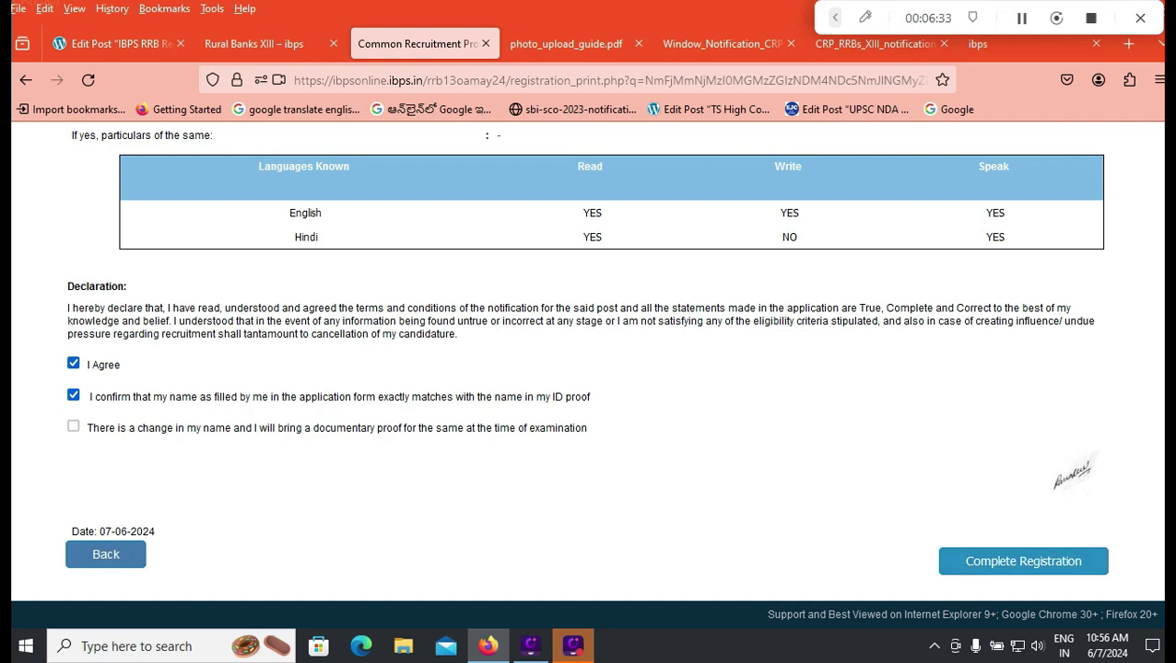
left_click(1023, 561)
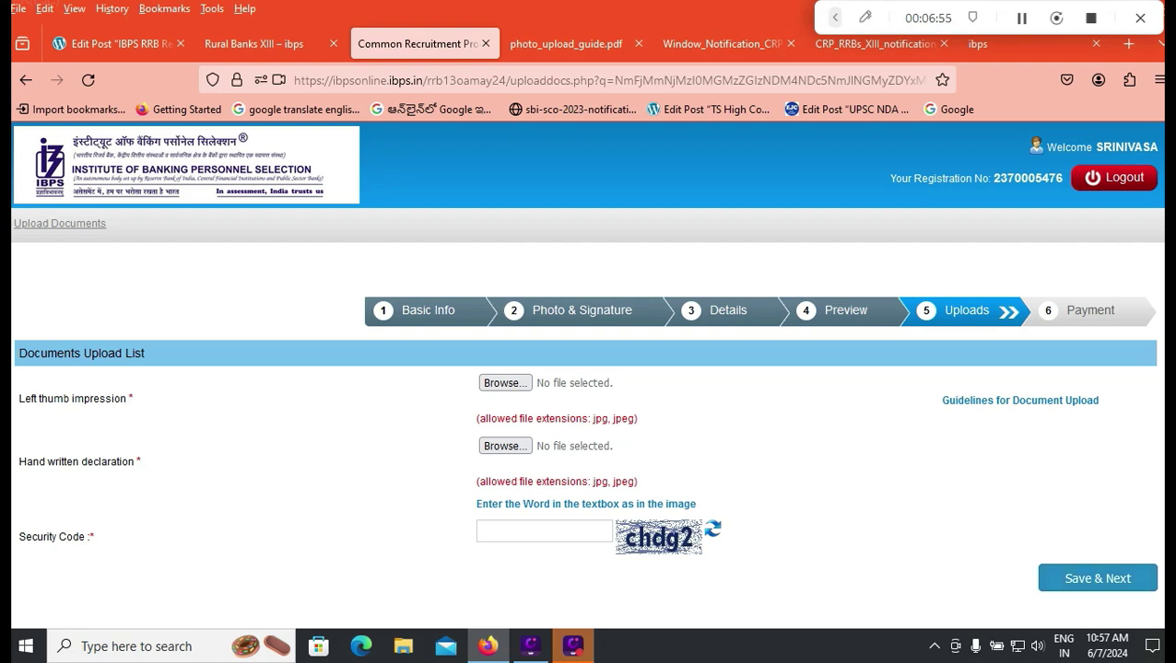
Step: Switch to the first tab, the WordPress Edit Post IBPS RRB page
key("ctrl+1")
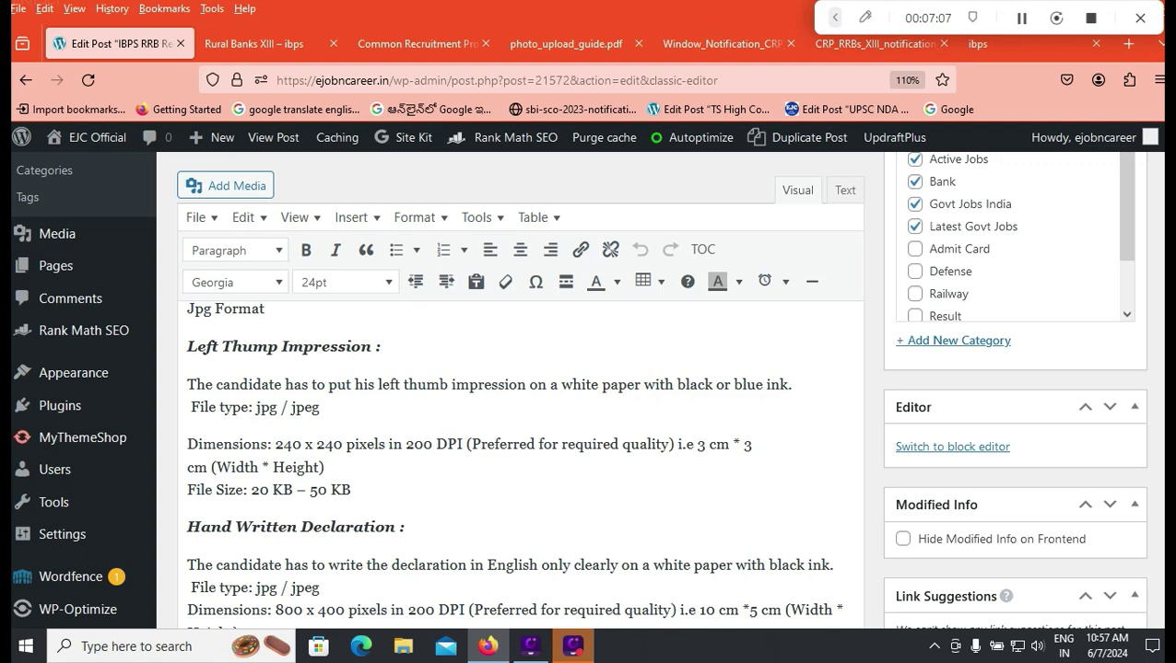
scroll(520, 461, "down", 2)
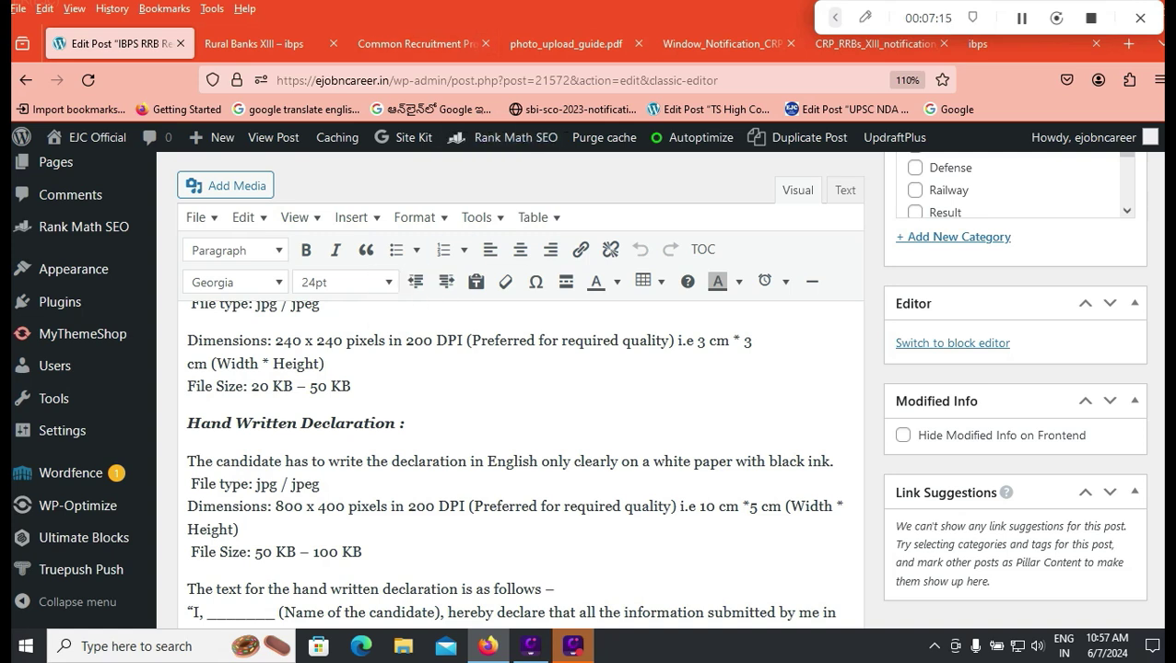
left_click(719, 44)
left_click(875, 43)
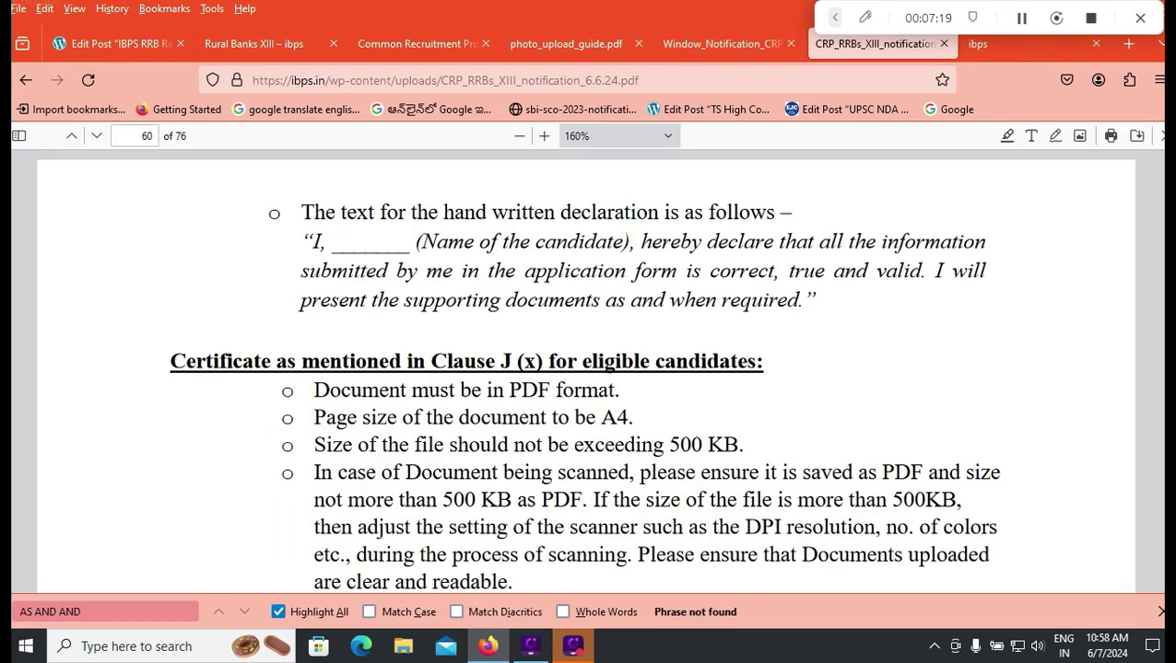
left_click(135, 135)
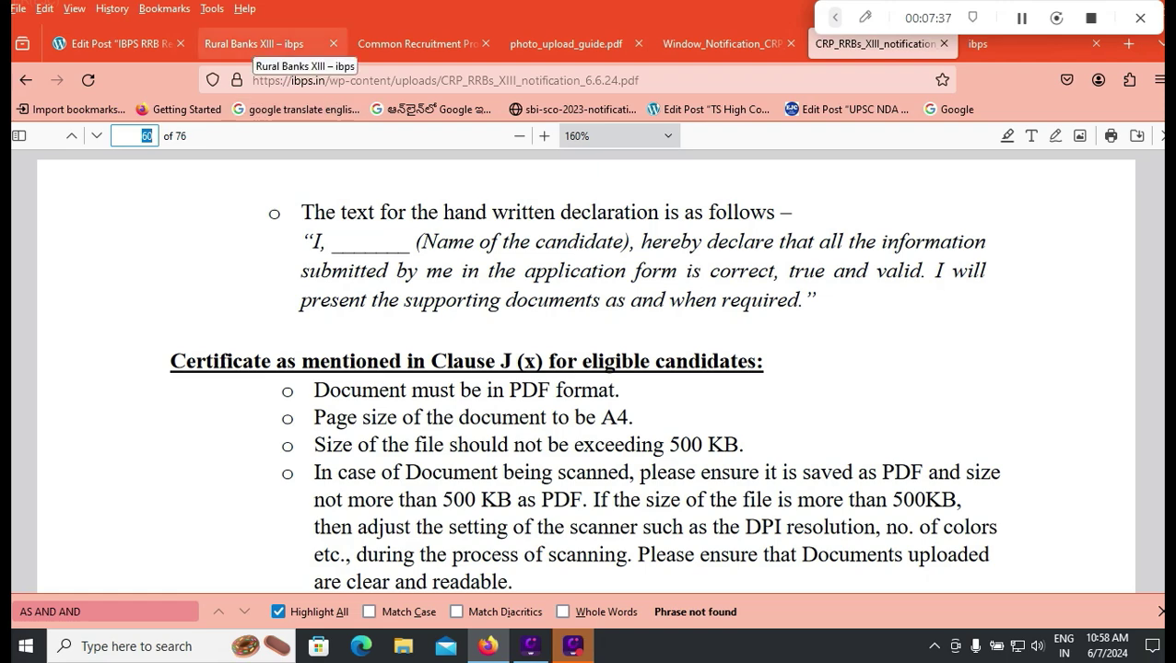
left_click(115, 44)
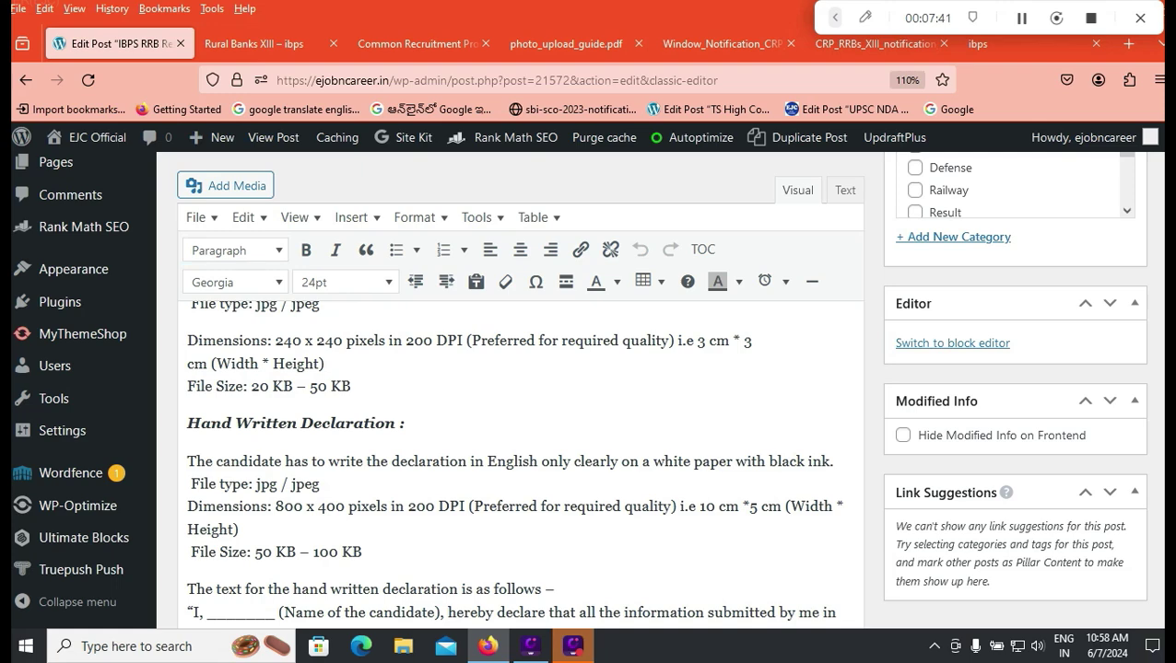
left_click(253, 44)
Step: Enter the security code on the ₹175.00 fee page, submit it and confirm proceeding to BillDesk
left_click(414, 43)
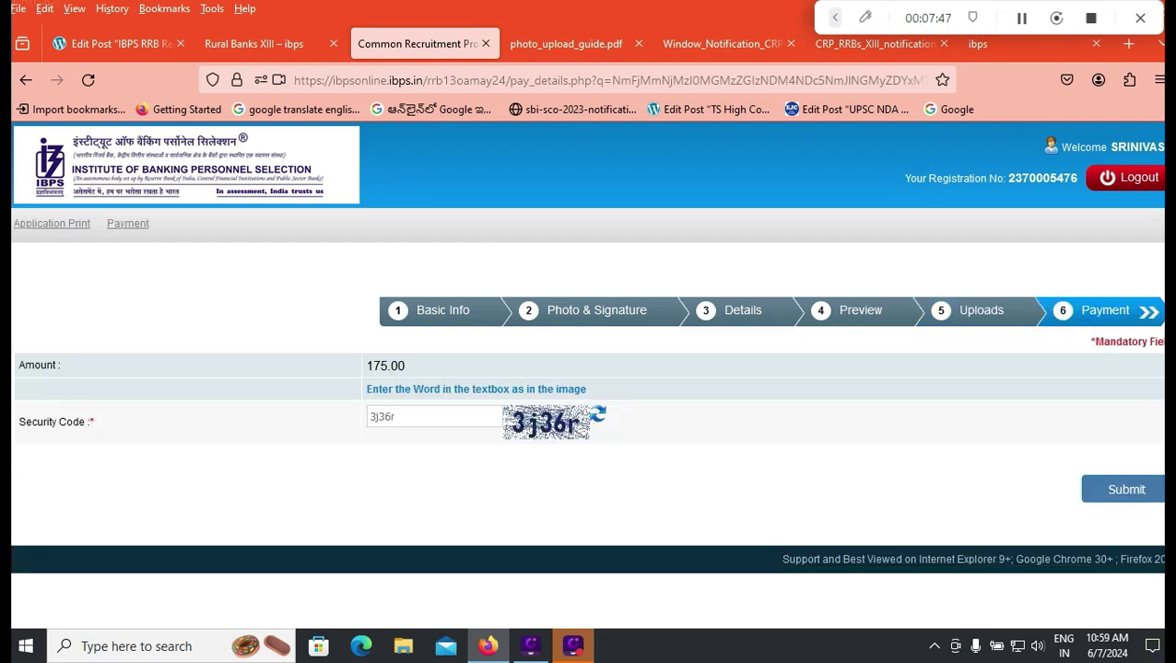
type("r")
left_click(1126, 489)
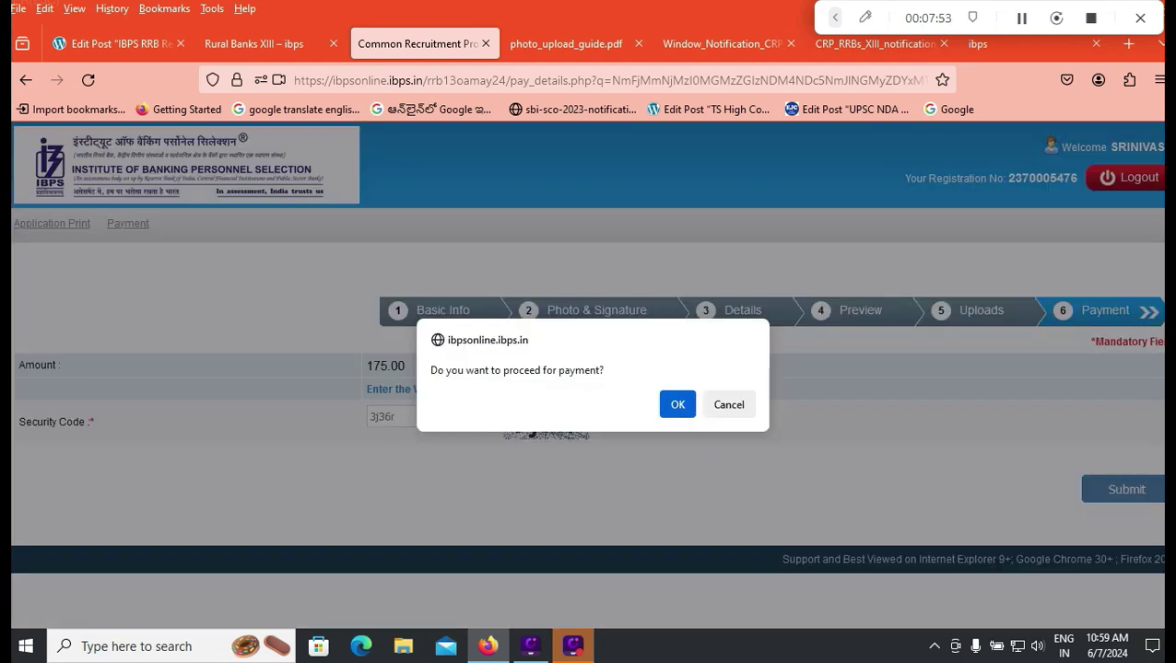
key("Return")
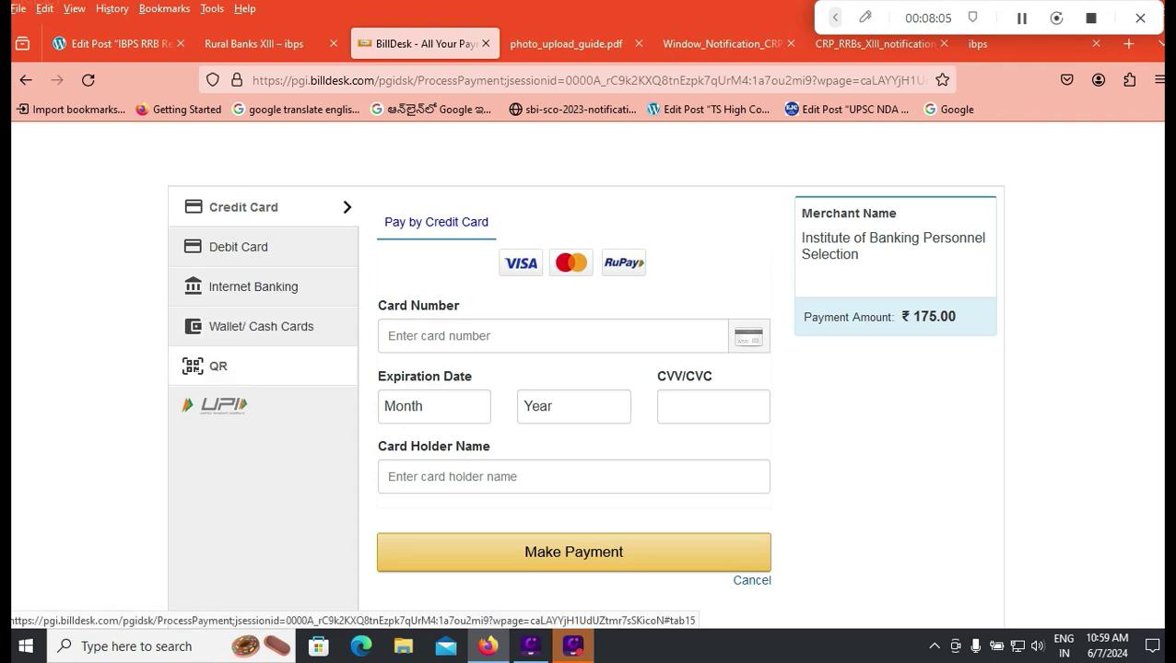
Step: Bring back the IBPS CRP RRBs XIII Office Assistants home page with its login form in a new tab
key("ctrl+shift+t")
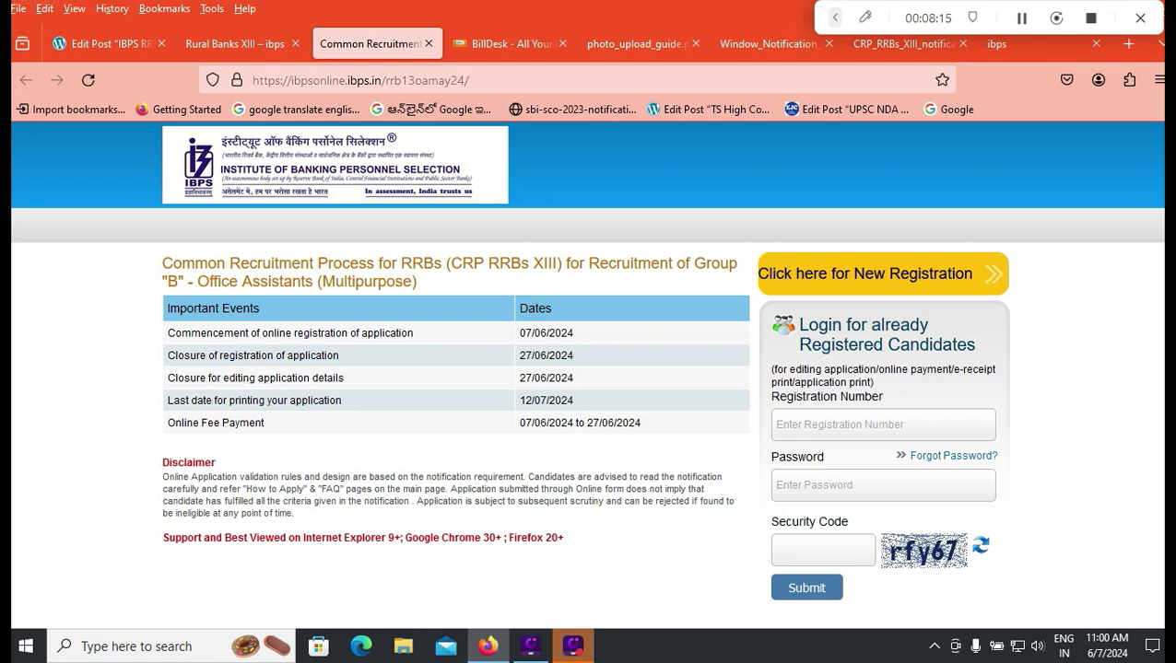
Step: Highlight the 12/07/2024 date in the 'Last date for printing' row
left_click_drag(574, 401, 530, 401)
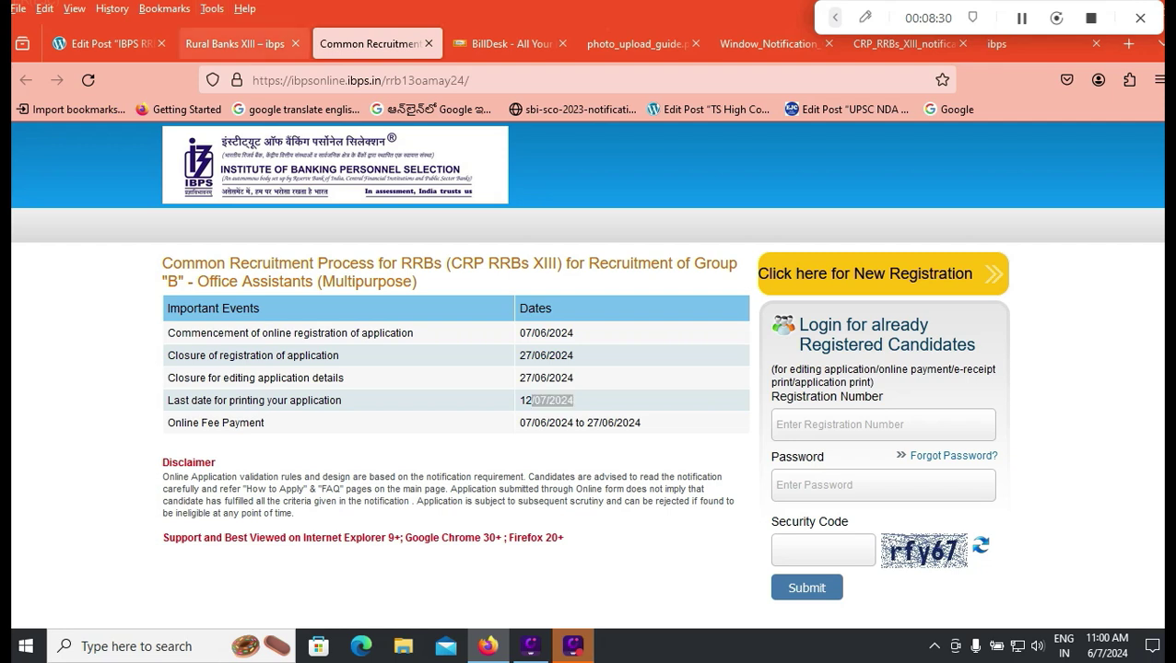
Step: Switch to the Rural Banks XIII page listing the 07 Jun 2024 apply-online links
left_click(235, 44)
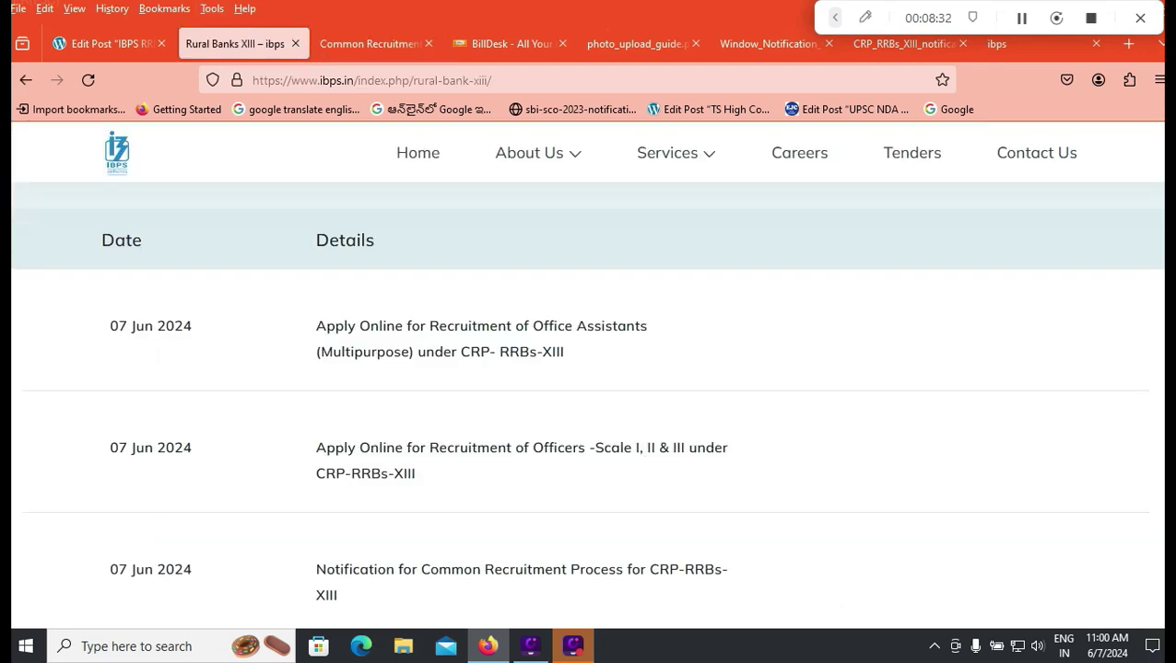